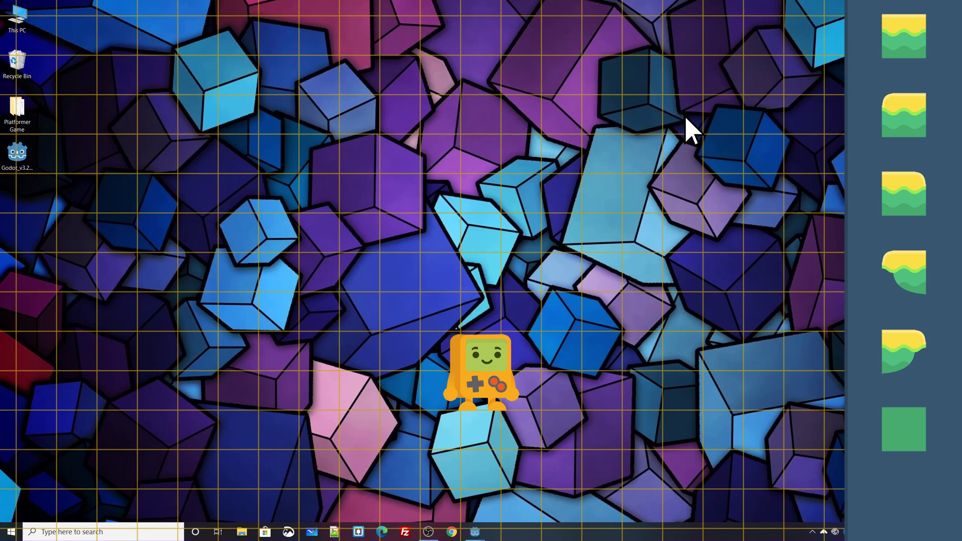
Paint a grass tile row beneath Steve, cap both ends with rounded tiles, and fill green below.
{"action": "left_click", "coordinate": [902, 53]}
{"action": "mouse_move", "coordinate": [271, 431]}
{"action": "left_mouse_down"}
{"action": "mouse_move", "coordinate": [333, 441]}
{"action": "mouse_move", "coordinate": [699, 435]}
{"action": "left_mouse_up"}
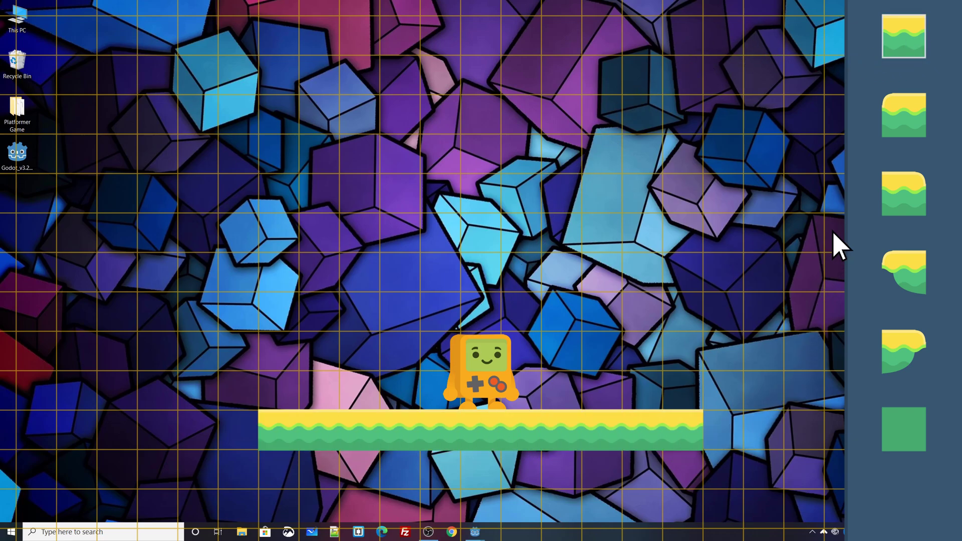
{"action": "left_click", "coordinate": [917, 130]}
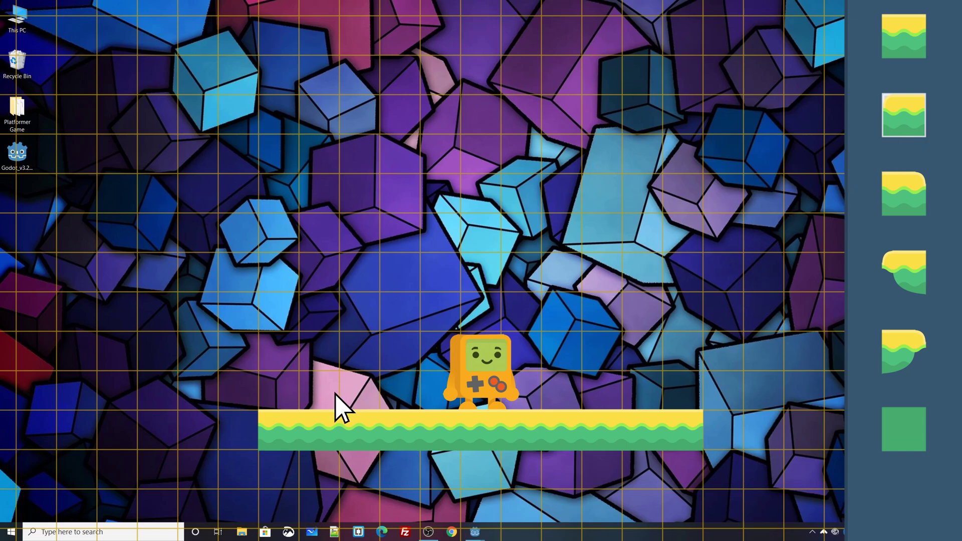
{"action": "left_click", "coordinate": [236, 436]}
{"action": "left_click", "coordinate": [912, 203]}
{"action": "left_click", "coordinate": [731, 437]}
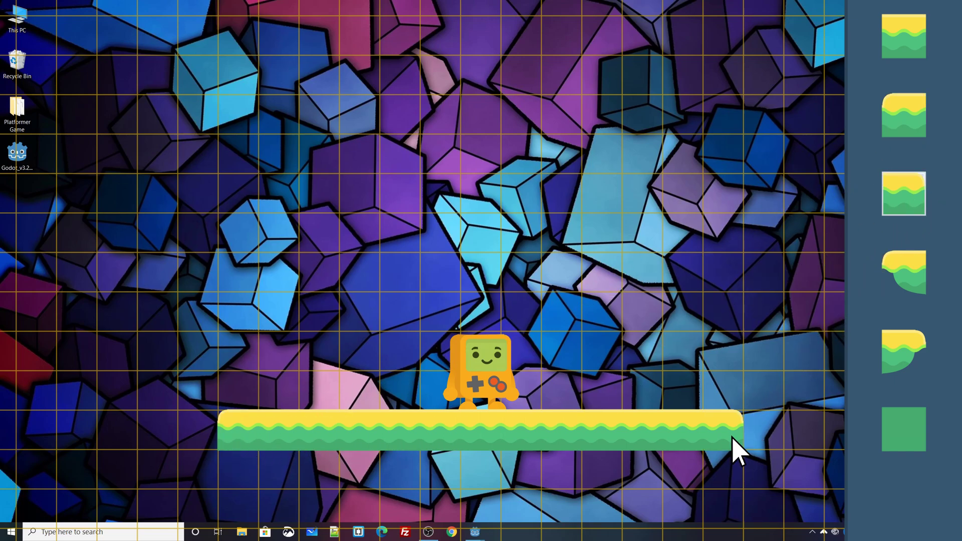
{"action": "left_click", "coordinate": [906, 440]}
{"action": "mouse_move", "coordinate": [741, 473]}
{"action": "left_mouse_down"}
{"action": "mouse_move", "coordinate": [331, 473]}
{"action": "mouse_move", "coordinate": [240, 484]}
{"action": "mouse_move", "coordinate": [235, 512]}
{"action": "mouse_move", "coordinate": [522, 511]}
{"action": "mouse_move", "coordinate": [739, 509]}
{"action": "left_mouse_up"}
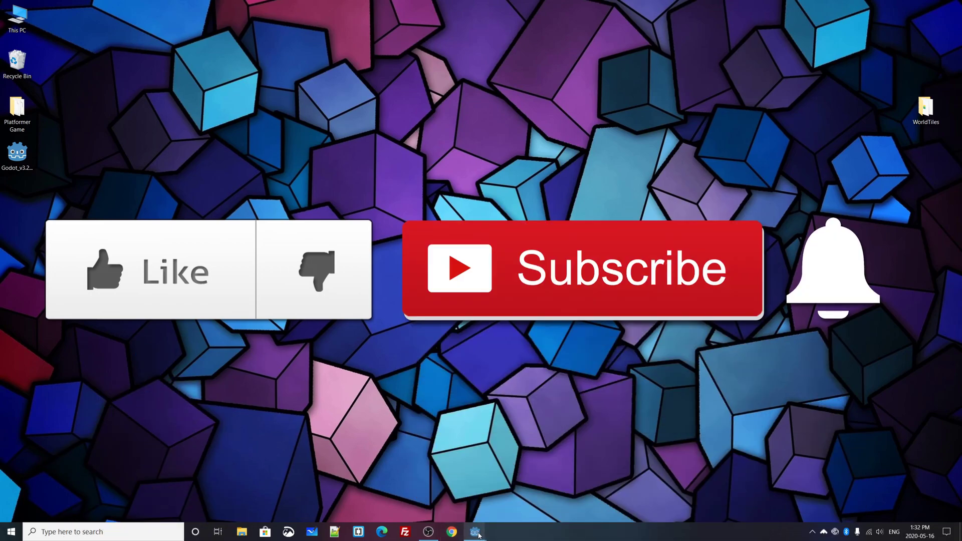
Return to the Godot editor and delete the floor1 platform node with its children.
{"action": "mouse_move", "coordinate": [475, 531]}
{"action": "left_click", "coordinate": [548, 485]}
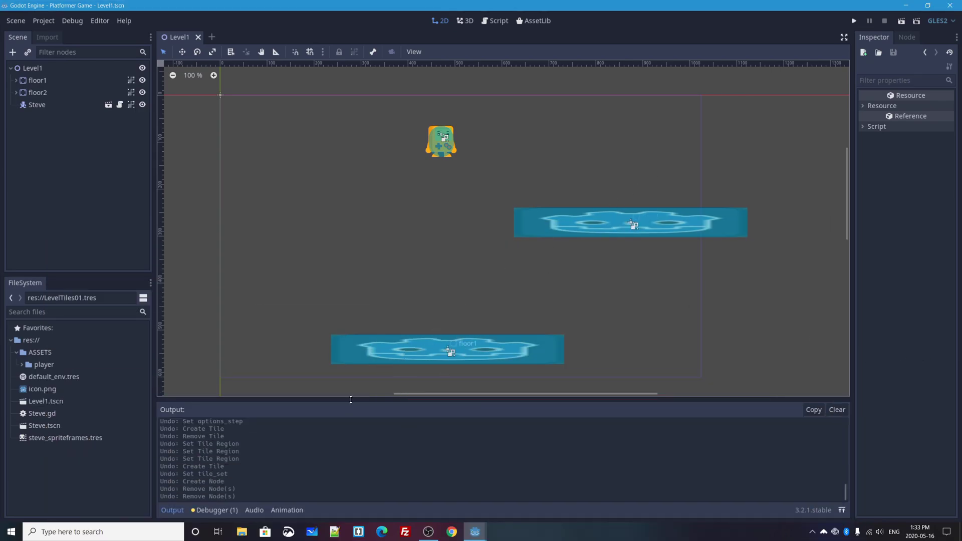
{"action": "left_click", "coordinate": [39, 81]}
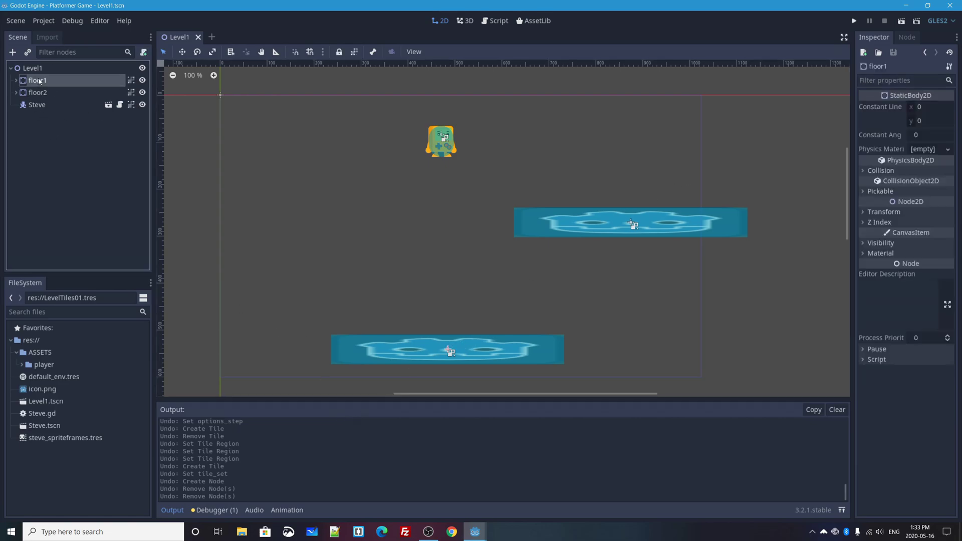
{"action": "right_click", "coordinate": [42, 82]}
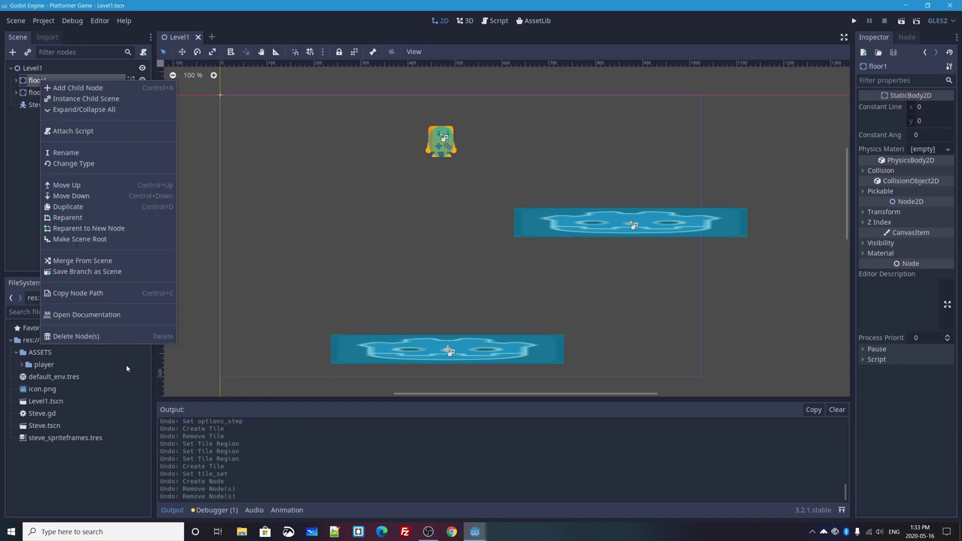
{"action": "left_click", "coordinate": [93, 338]}
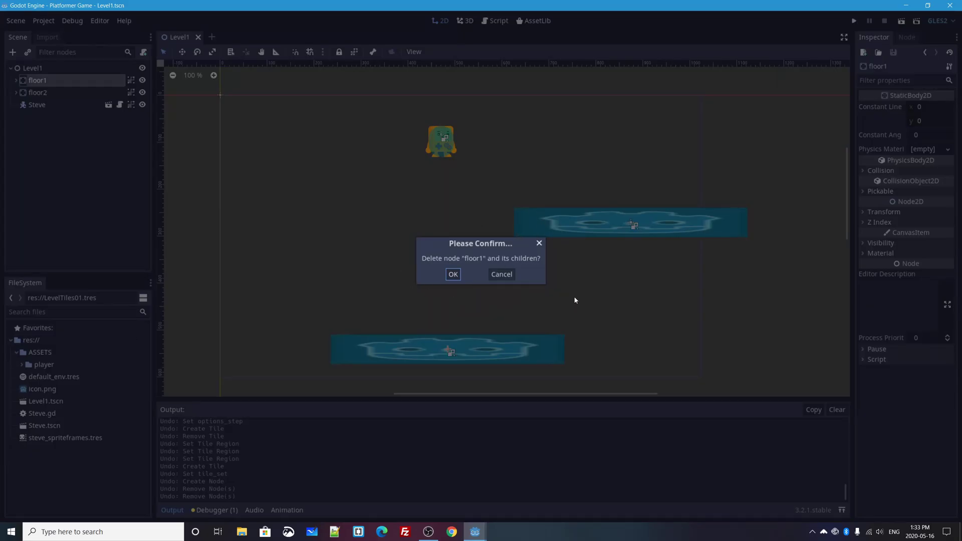
{"action": "left_click", "coordinate": [453, 274]}
Delete the floor2 platform node and its children as well.
{"action": "left_click", "coordinate": [16, 80]}
{"action": "left_click", "coordinate": [16, 80]}
{"action": "right_click", "coordinate": [36, 80]}
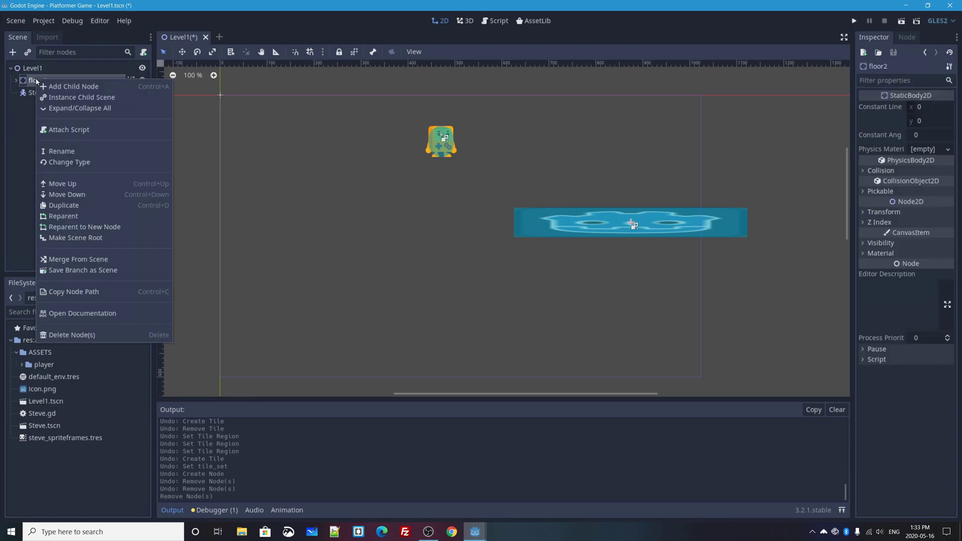
{"action": "left_click", "coordinate": [91, 334]}
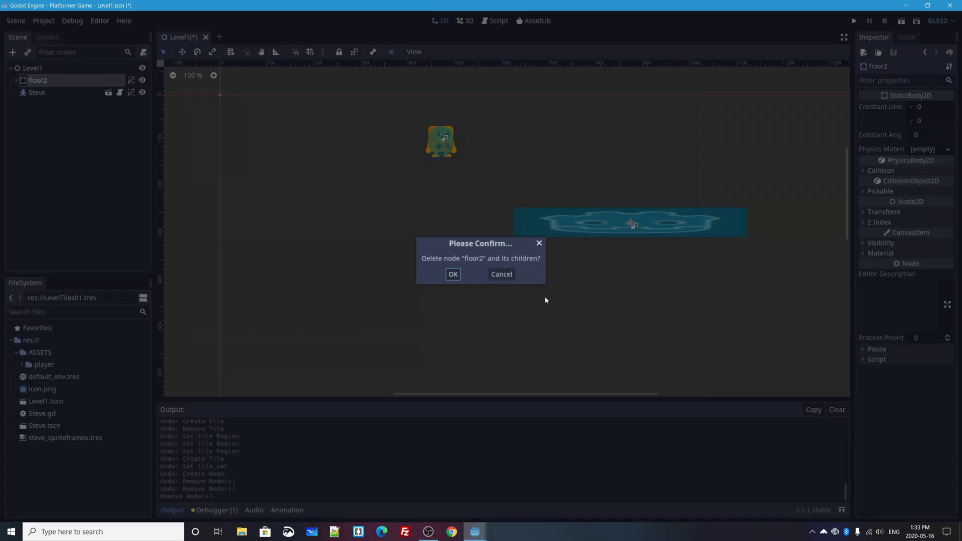
{"action": "left_click", "coordinate": [450, 273]}
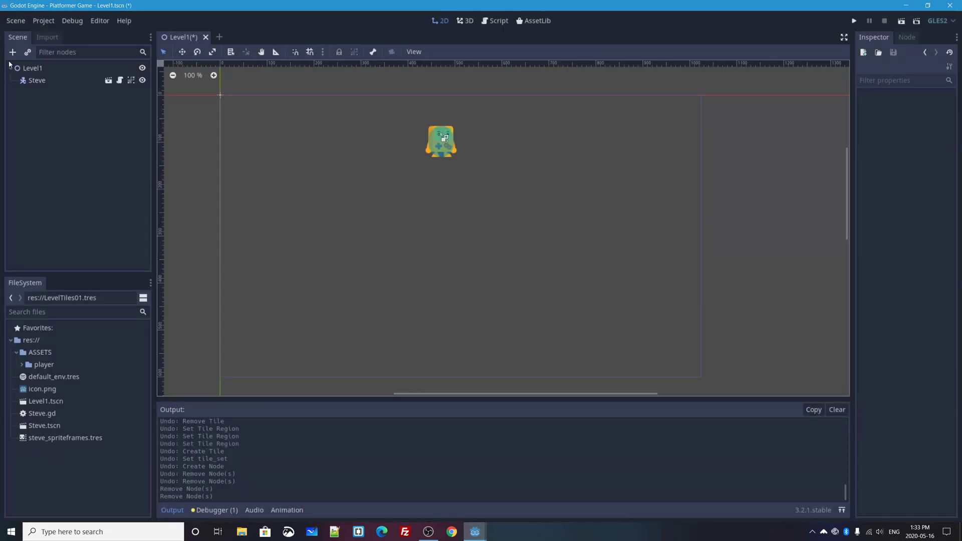
Add a TileMap child node, found under Node2D types, to Level1.
{"action": "left_click", "coordinate": [31, 70]}
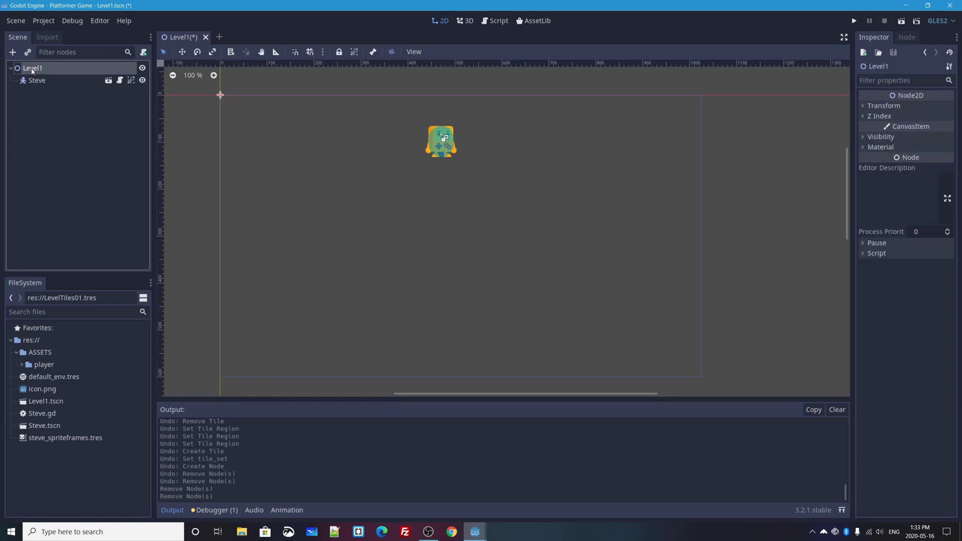
{"action": "left_click", "coordinate": [12, 52]}
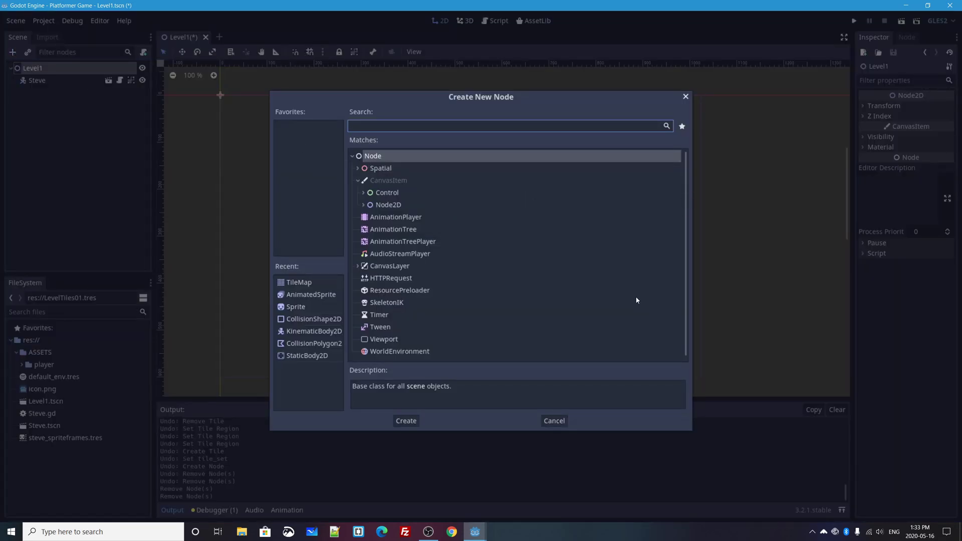
{"action": "type", "text": "tile"}
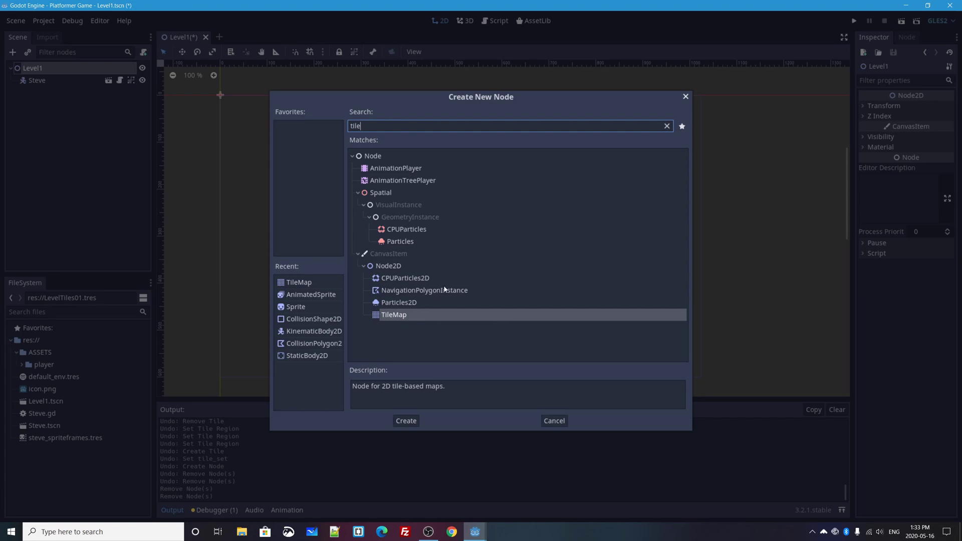
{"action": "left_click", "coordinate": [667, 126]}
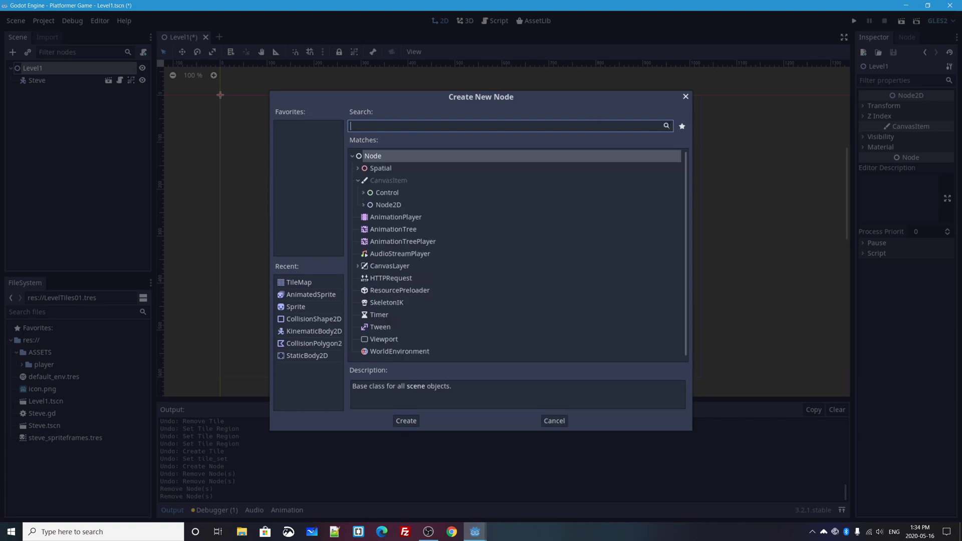
{"action": "left_click", "coordinate": [363, 205]}
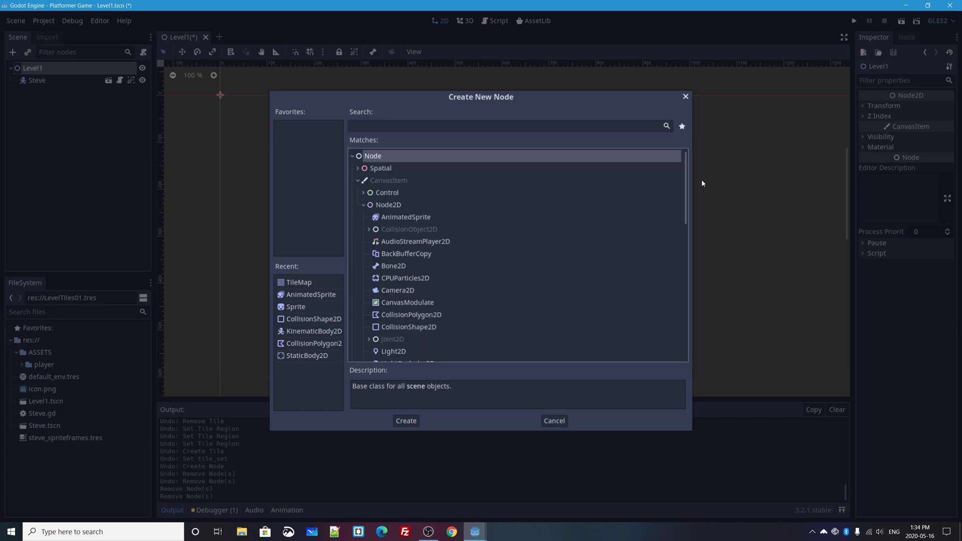
{"action": "left_click_drag", "start_coordinate": [685, 185], "coordinate": [428, 280]}
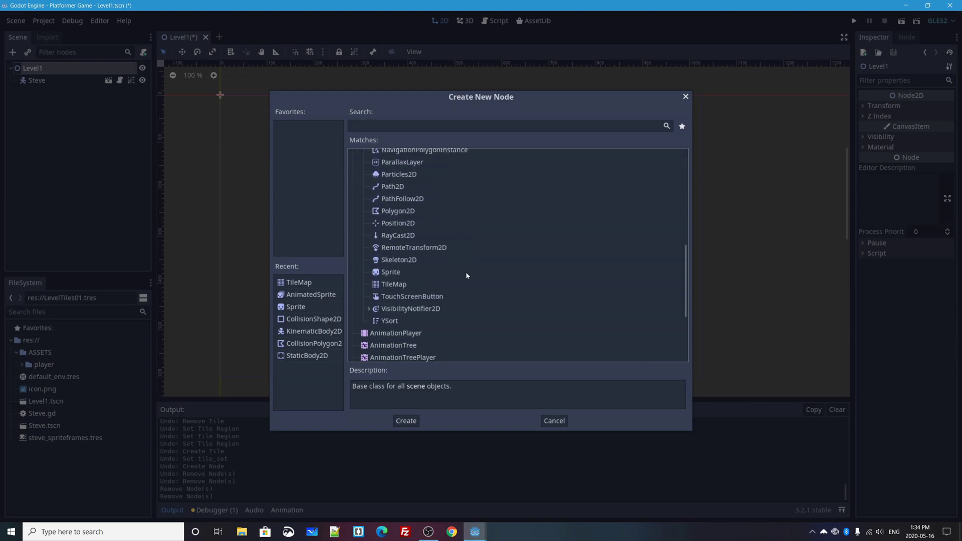
{"action": "left_click", "coordinate": [601, 284]}
{"action": "left_click", "coordinate": [406, 421]}
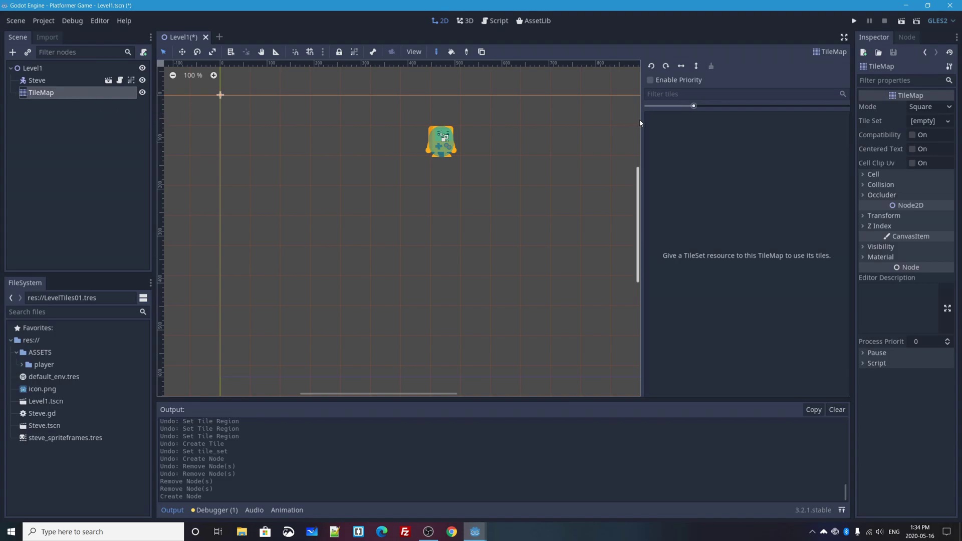
Widen the 2D view and Inspector, and expand Cell to show 64 × 64 size and quadrant 16.
{"action": "left_click_drag", "start_coordinate": [643, 120], "coordinate": [774, 123]}
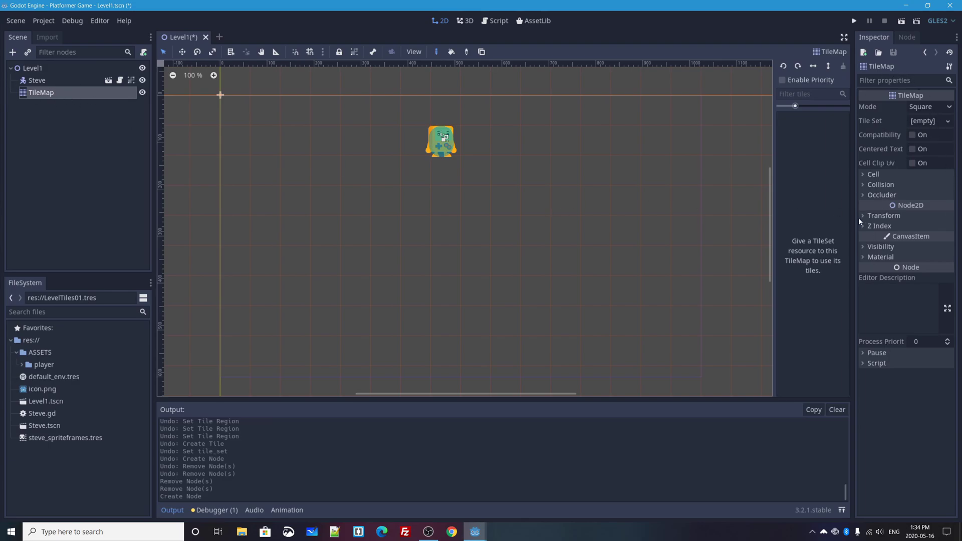
{"action": "left_click", "coordinate": [862, 175]}
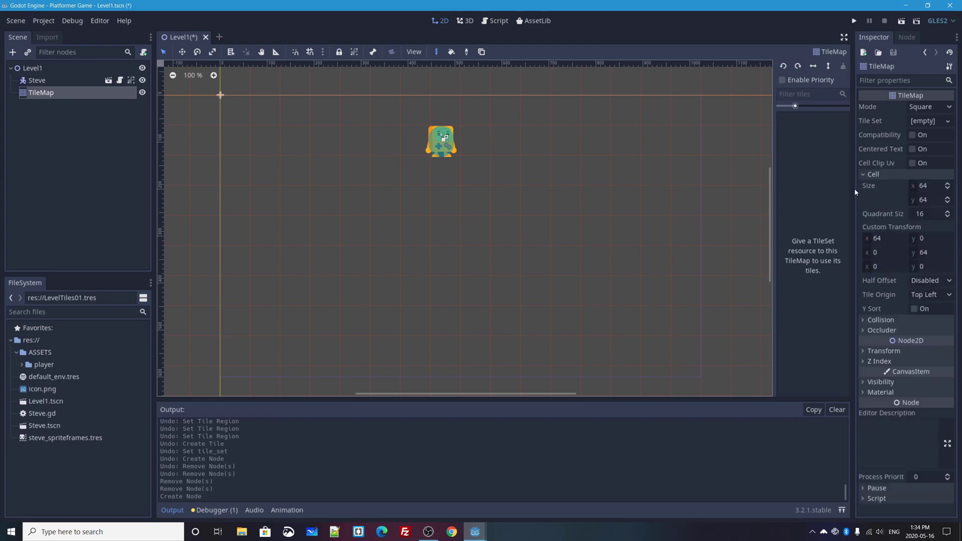
{"action": "left_click_drag", "start_coordinate": [854, 188], "coordinate": [804, 190]}
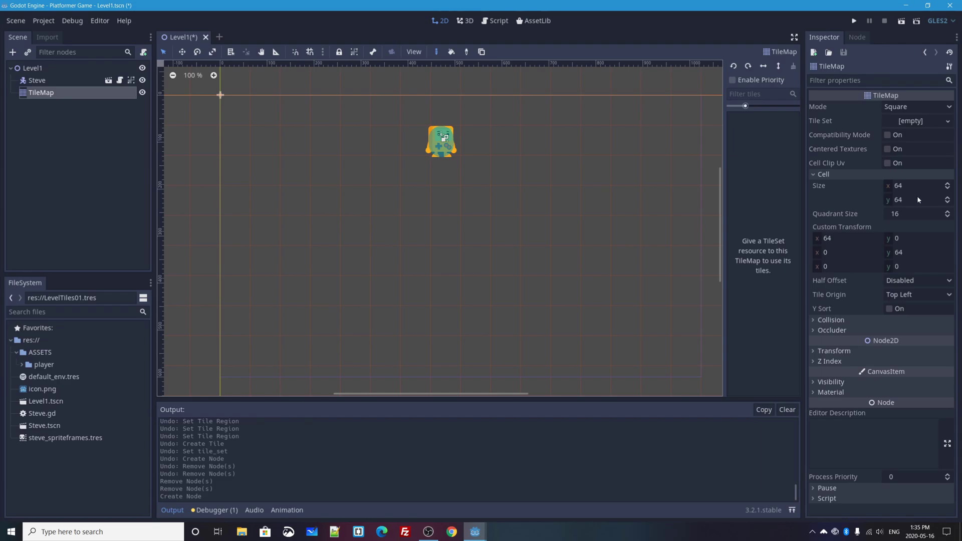
Look inside the desktop WorldTiles folder, then copy it.
{"action": "left_click", "coordinate": [906, 6]}
{"action": "left_click_drag", "start_coordinate": [925, 106], "coordinate": [470, 153]}
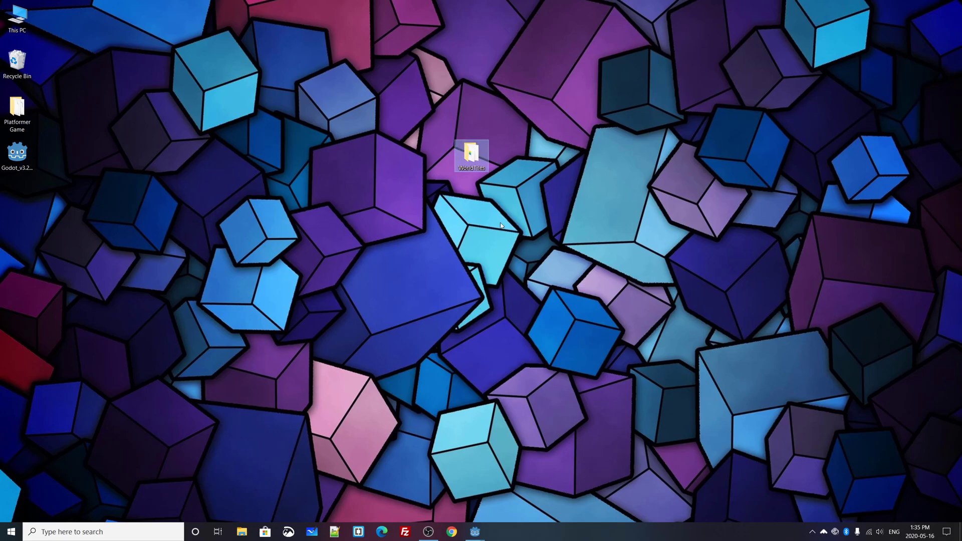
{"action": "double_click", "coordinate": [471, 154]}
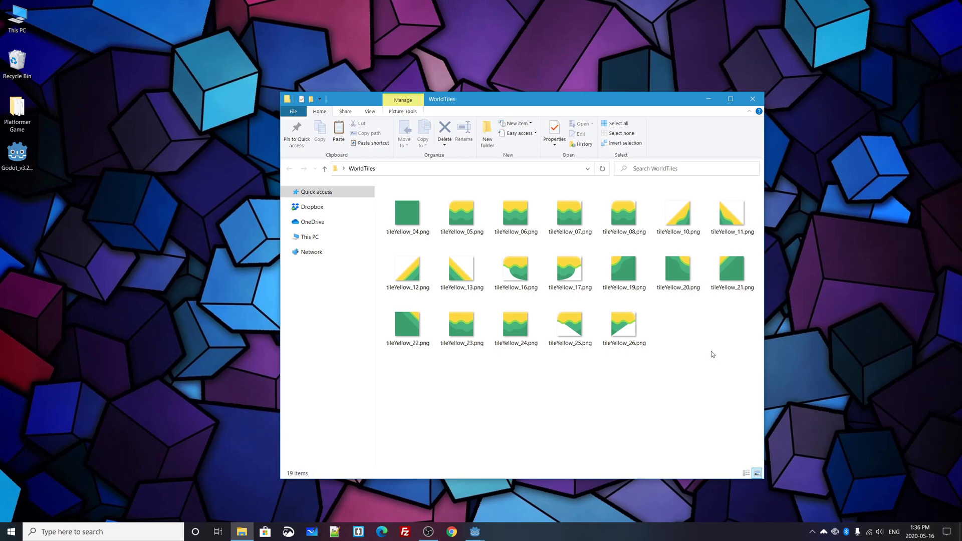
{"action": "left_click", "coordinate": [761, 98]}
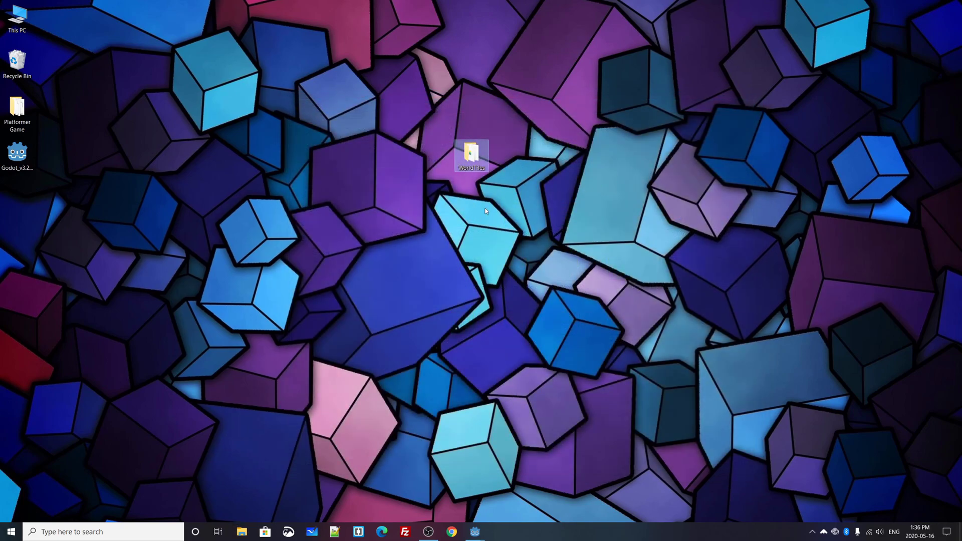
{"action": "right_click", "coordinate": [474, 151]}
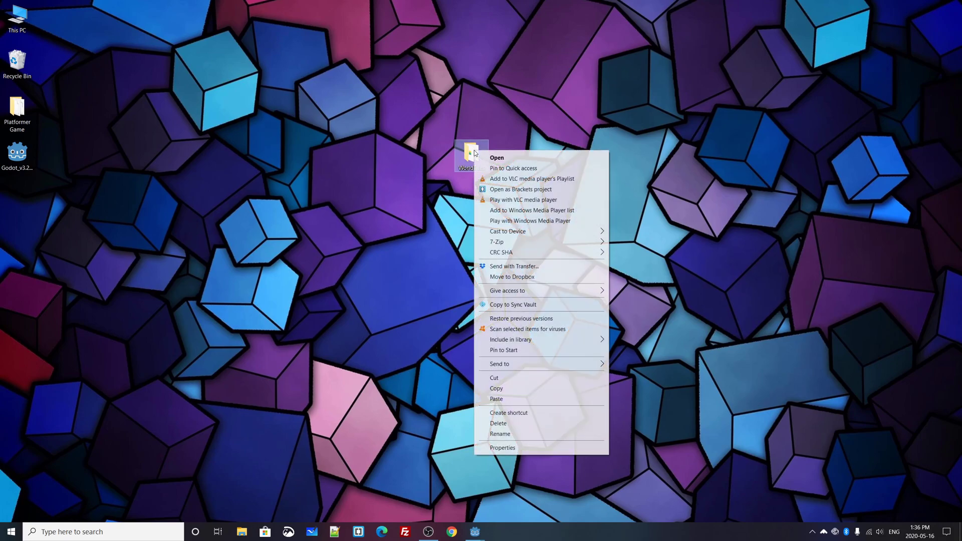
{"action": "left_click", "coordinate": [507, 389]}
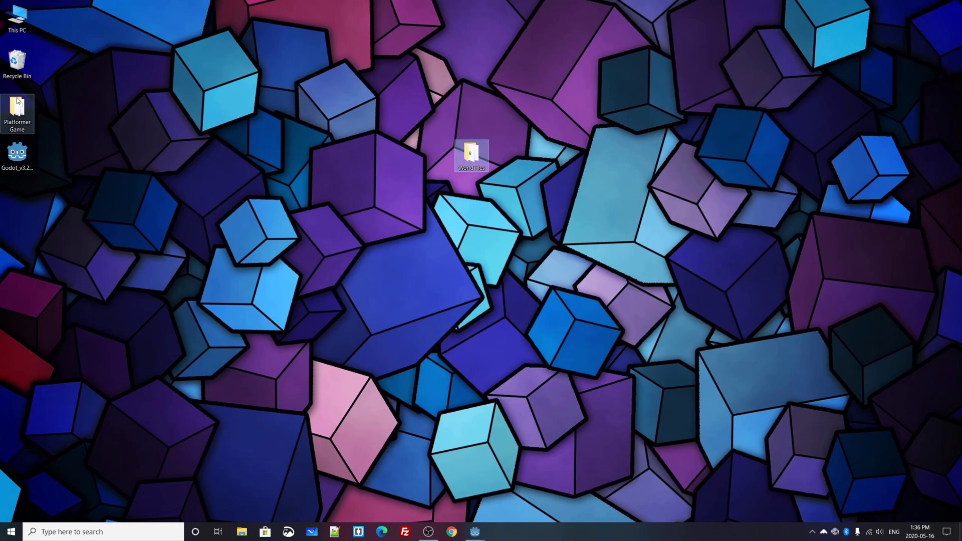
Paste WorldTiles into the Platformer Game ASSETS folder and open it.
{"action": "left_click_drag", "start_coordinate": [17, 108], "coordinate": [226, 154]}
{"action": "double_click", "coordinate": [226, 155]}
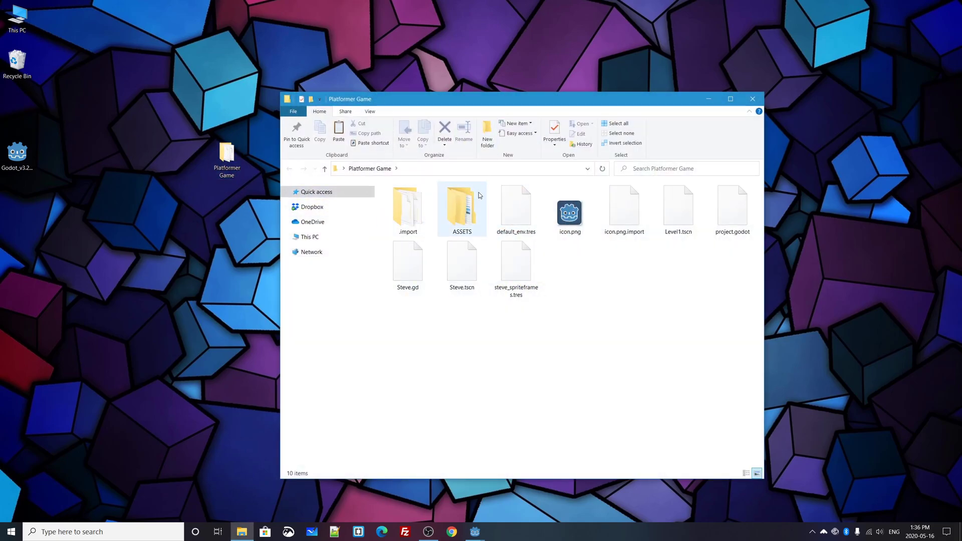
{"action": "double_click", "coordinate": [463, 205]}
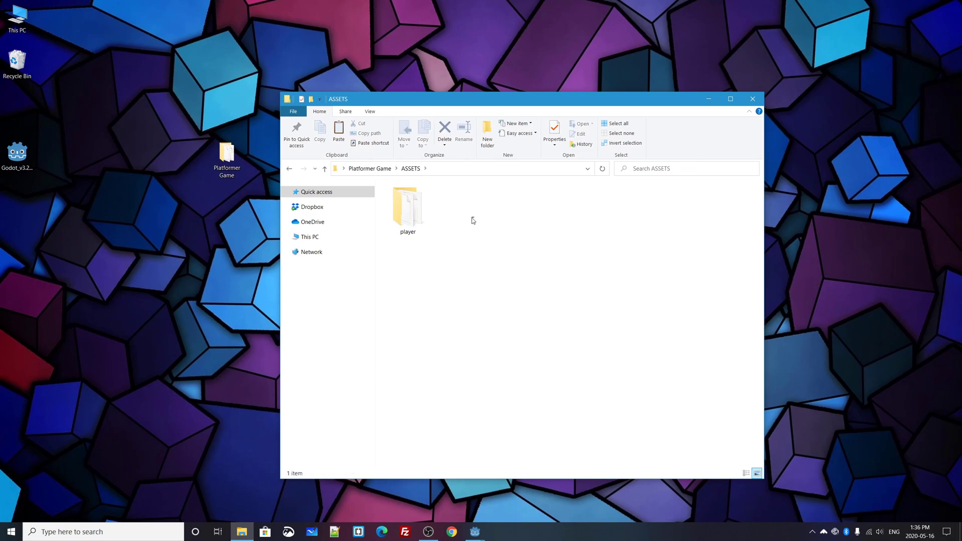
{"action": "right_click", "coordinate": [474, 217]}
{"action": "left_click", "coordinate": [515, 284]}
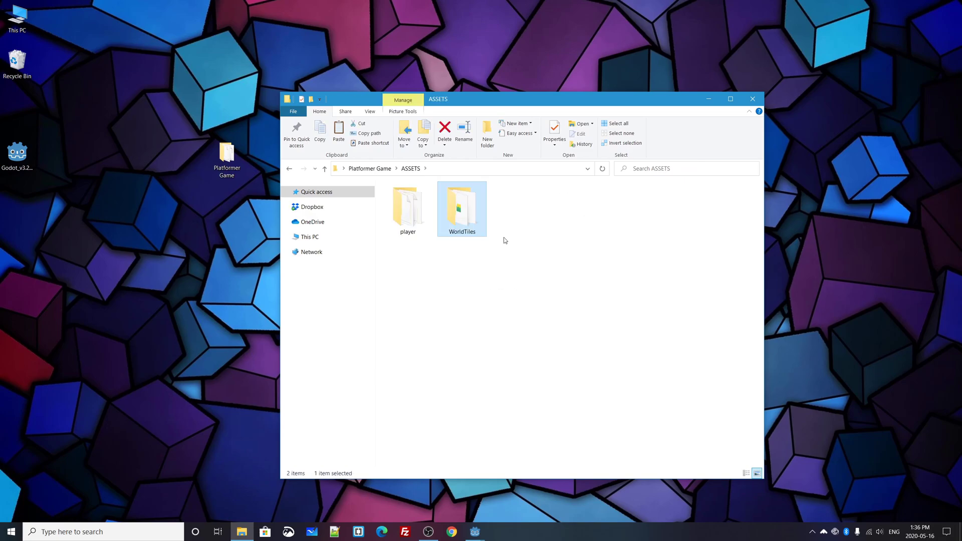
{"action": "double_click", "coordinate": [468, 209]}
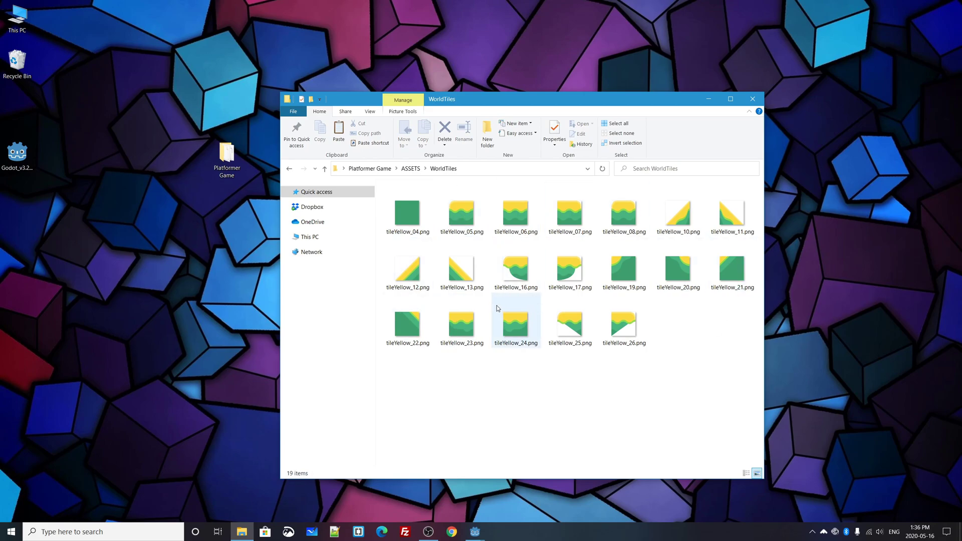
Check in Properties > Details that tileYellow_06.png is 64 x 64 pixels.
{"action": "left_click", "coordinate": [519, 220]}
{"action": "right_click", "coordinate": [519, 220]}
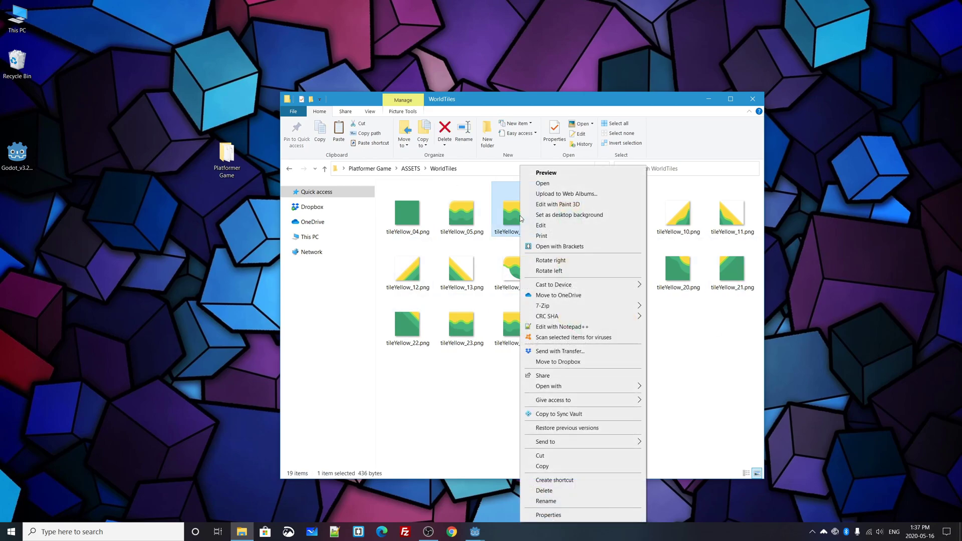
{"action": "left_click", "coordinate": [548, 515]}
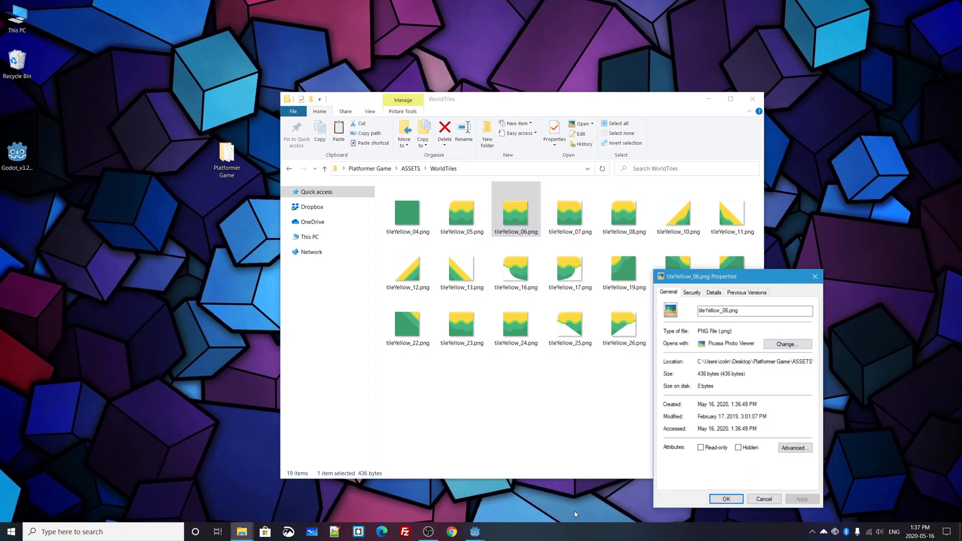
{"action": "left_click_drag", "start_coordinate": [706, 277], "coordinate": [480, 228]}
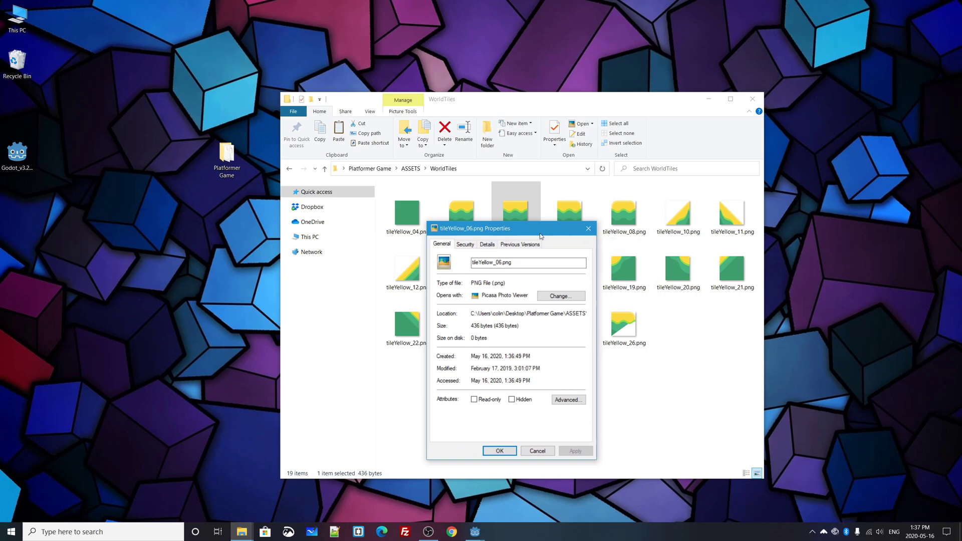
{"action": "left_click", "coordinate": [487, 245]}
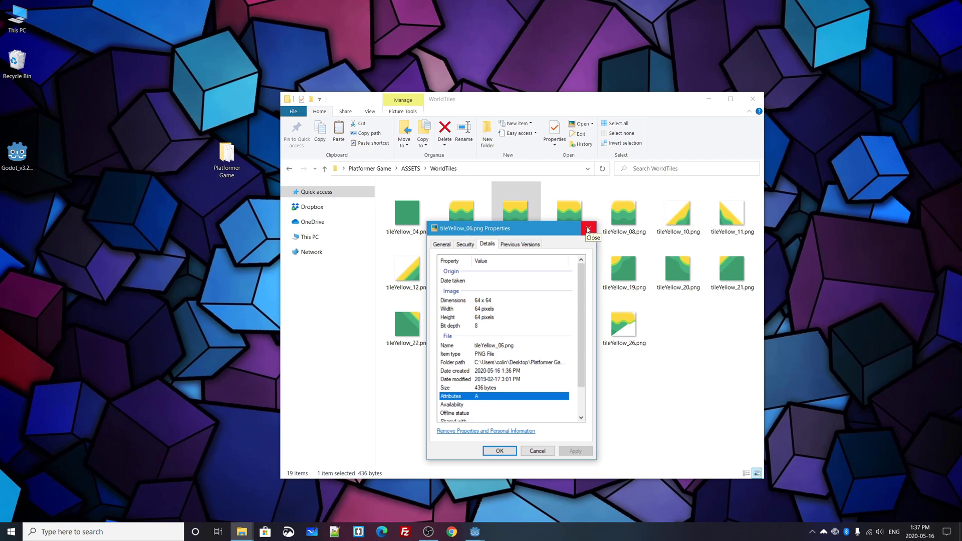
{"action": "left_click", "coordinate": [588, 230]}
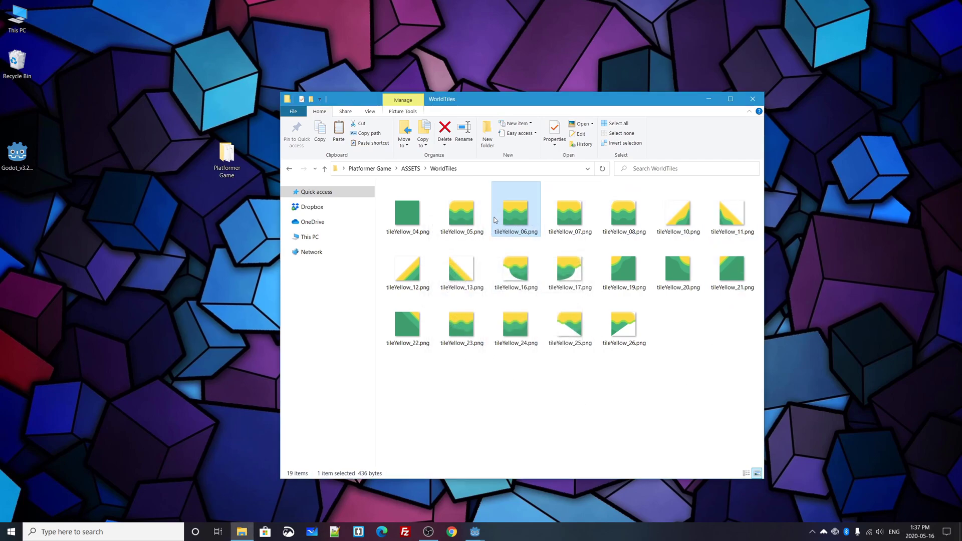
Compare tileYellow_05 with tileYellow_06, then close the WorldTiles window.
{"action": "left_click", "coordinate": [462, 210]}
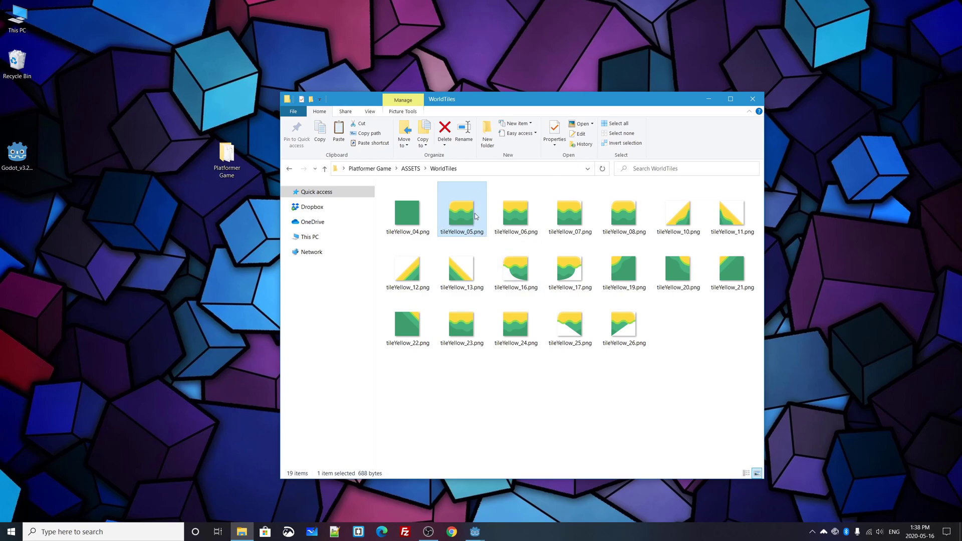
{"action": "left_click", "coordinate": [498, 219]}
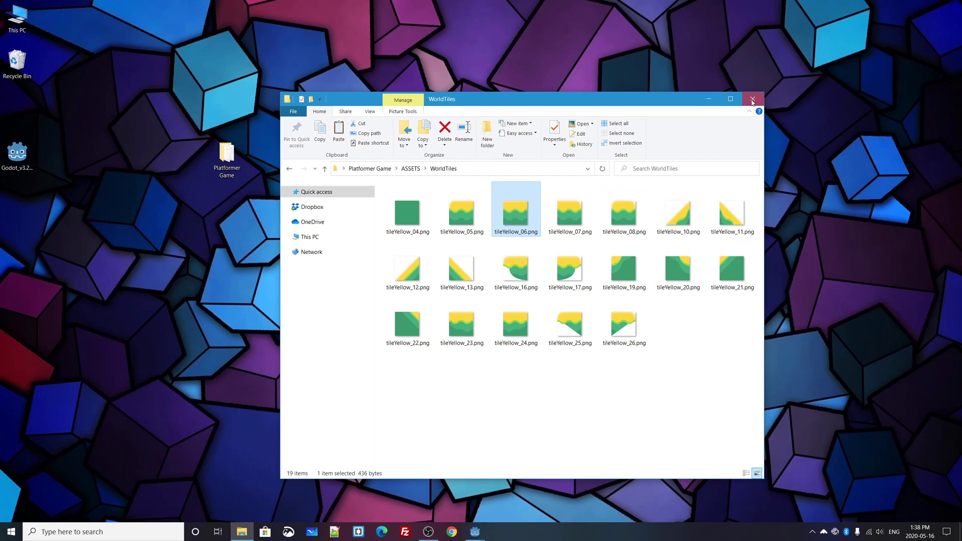
{"action": "left_click", "coordinate": [752, 100]}
Switch back to Godot and check the imported PNGs under ASSETS/WorldTiles in FileSystem.
{"action": "mouse_move", "coordinate": [475, 531]}
{"action": "left_click", "coordinate": [510, 495]}
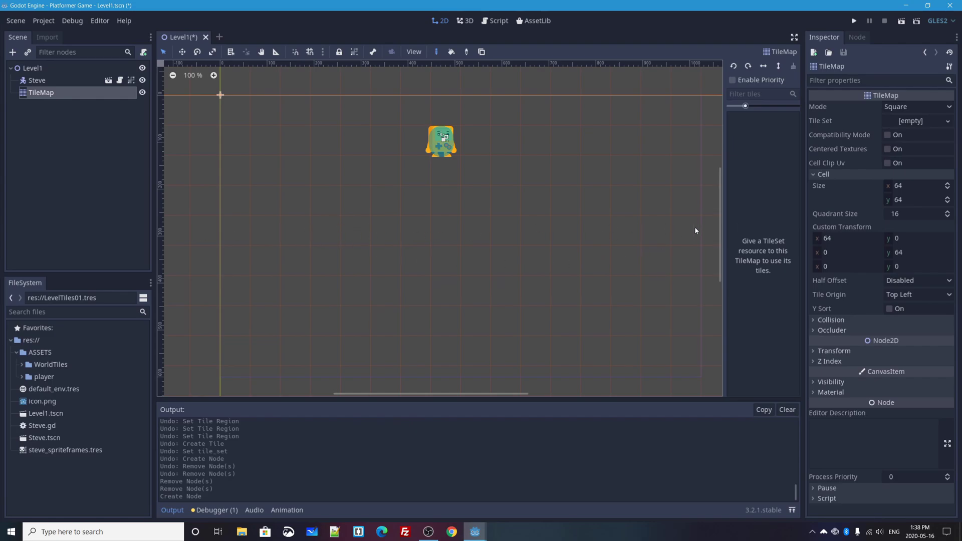
{"action": "left_click", "coordinate": [21, 364]}
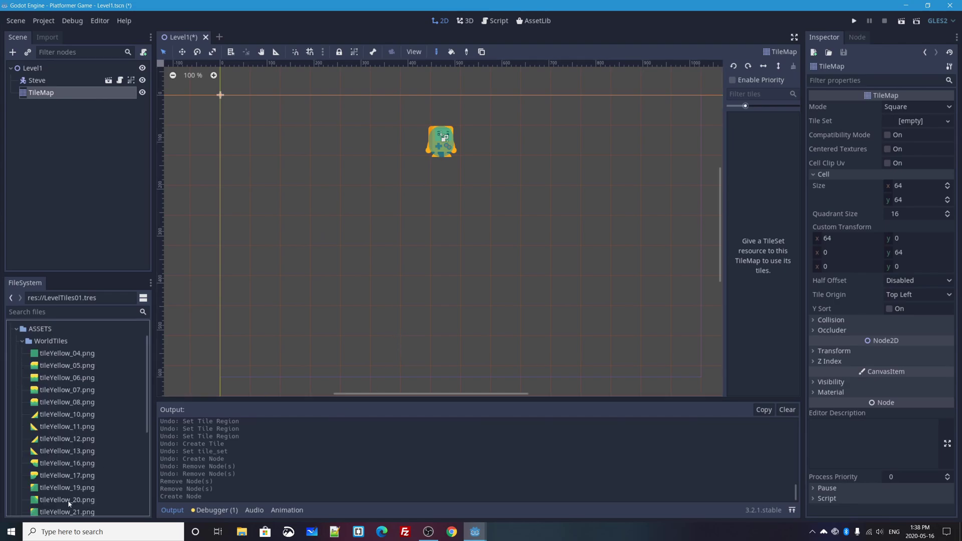
{"action": "left_click", "coordinate": [22, 341]}
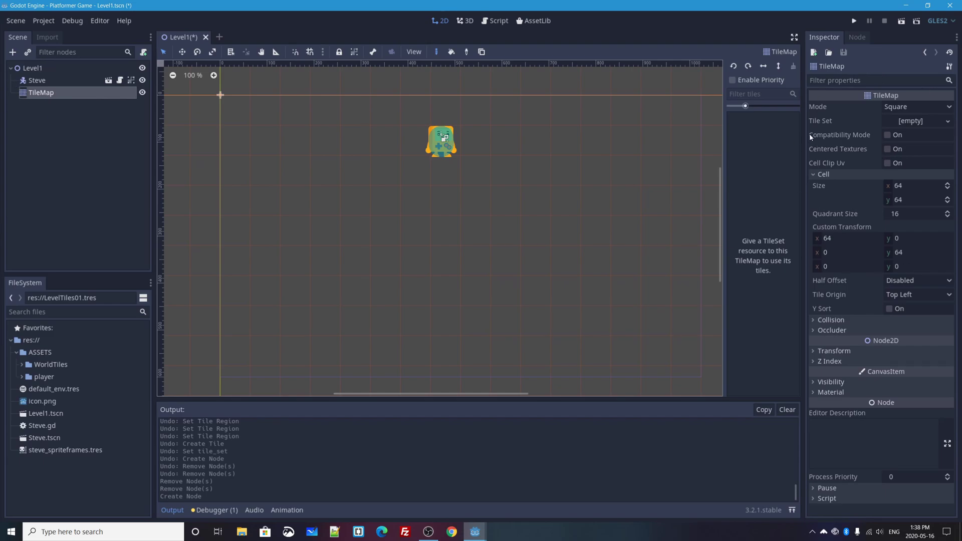
Assign a New TileSet to the TileMap's Tile Set property and open it for editing.
{"action": "left_click", "coordinate": [948, 121]}
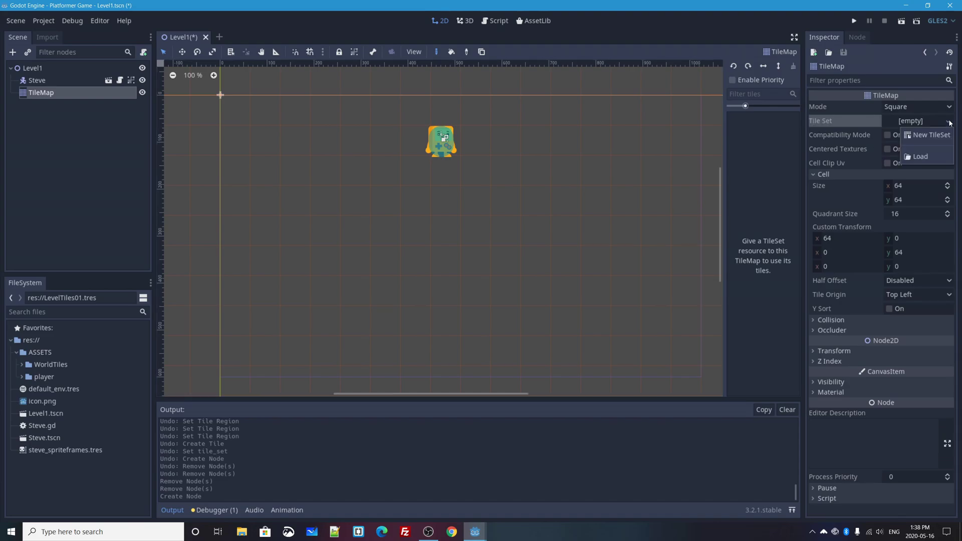
{"action": "left_click", "coordinate": [927, 135]}
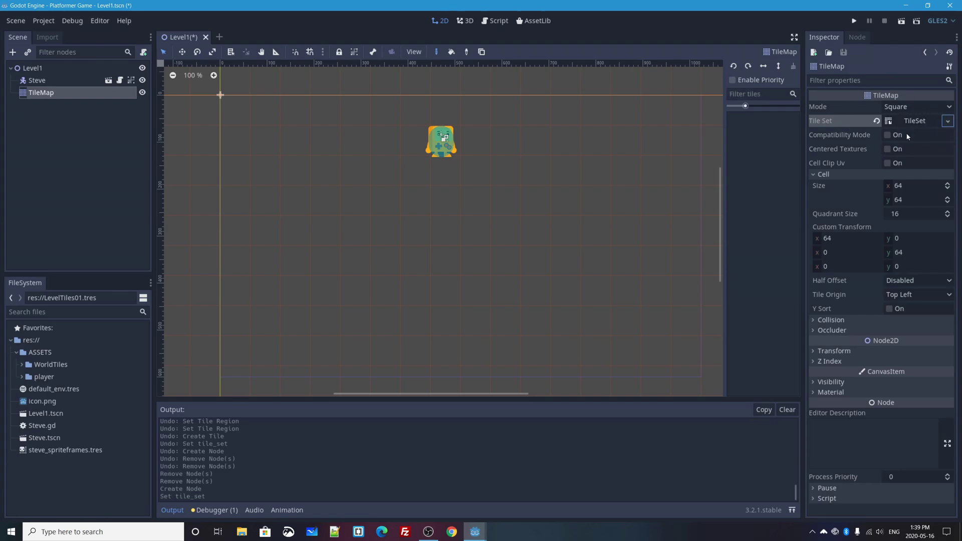
{"action": "left_click", "coordinate": [915, 121]}
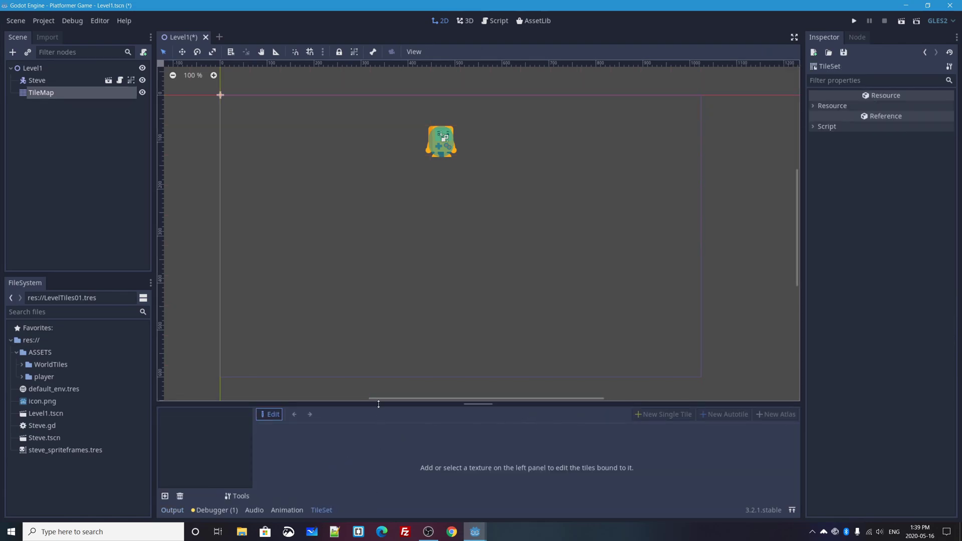
Drag the TileSet panel's top splitter far up the screen to make the panel taller.
{"action": "left_click_drag", "start_coordinate": [378, 405], "coordinate": [381, 185]}
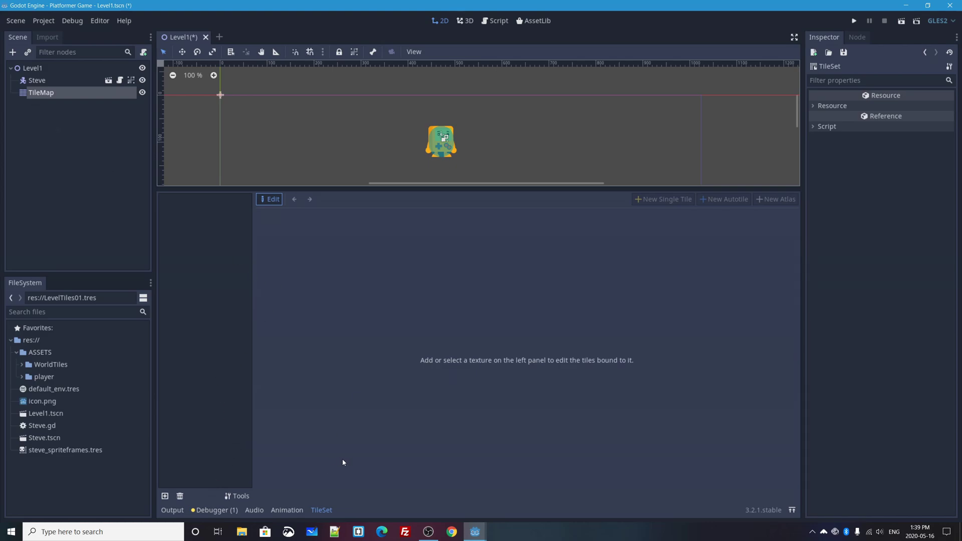
Add textures from res://ASSETS/WorldTiles, selecting tileYellow_04 through tileYellow_26.
{"action": "left_click", "coordinate": [165, 496]}
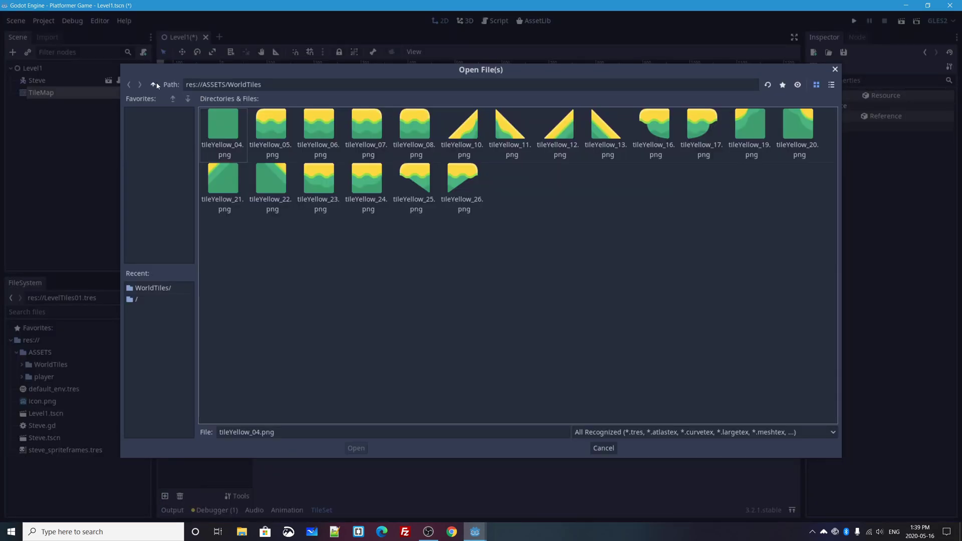
{"action": "left_click", "coordinate": [154, 85]}
{"action": "key", "text": "alt+Up"}
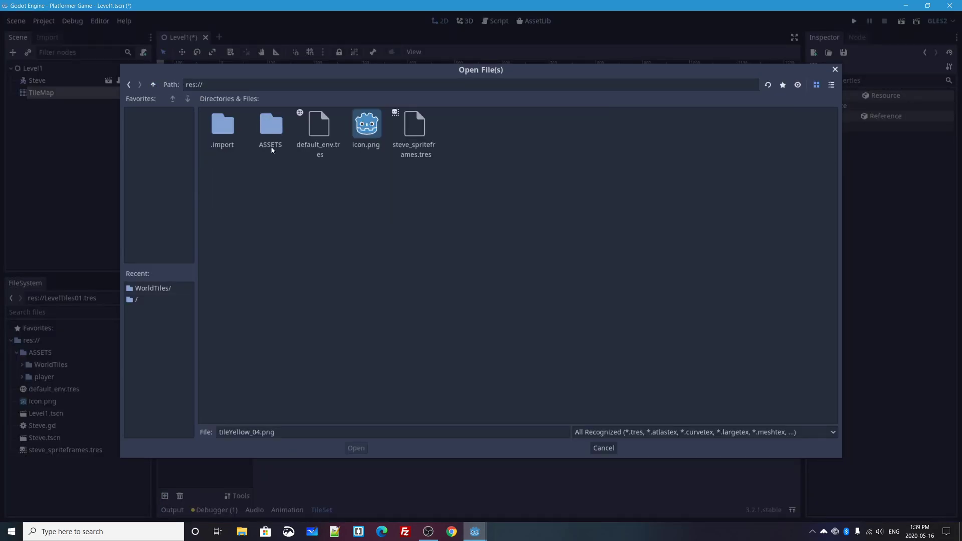
{"action": "double_click", "coordinate": [269, 131]}
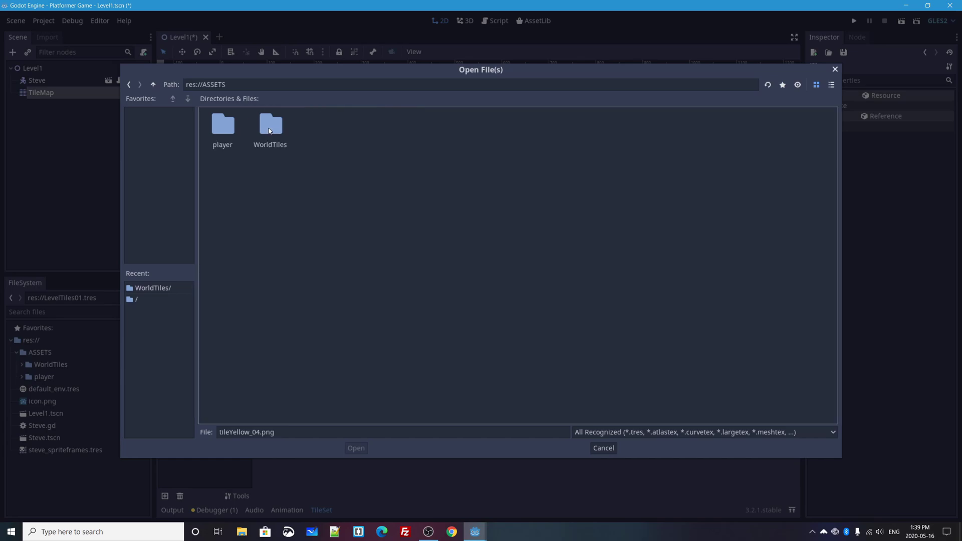
{"action": "double_click", "coordinate": [274, 129]}
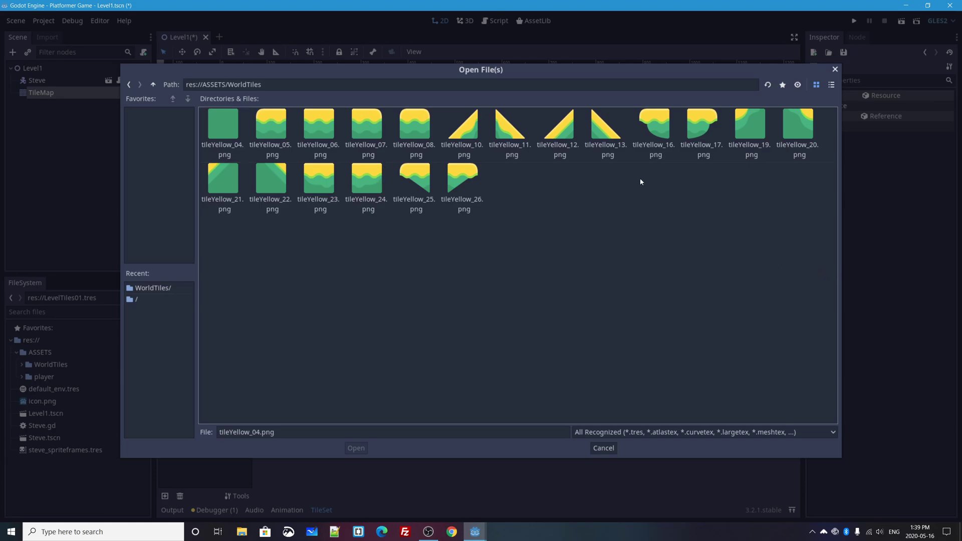
{"action": "left_click", "coordinate": [239, 159]}
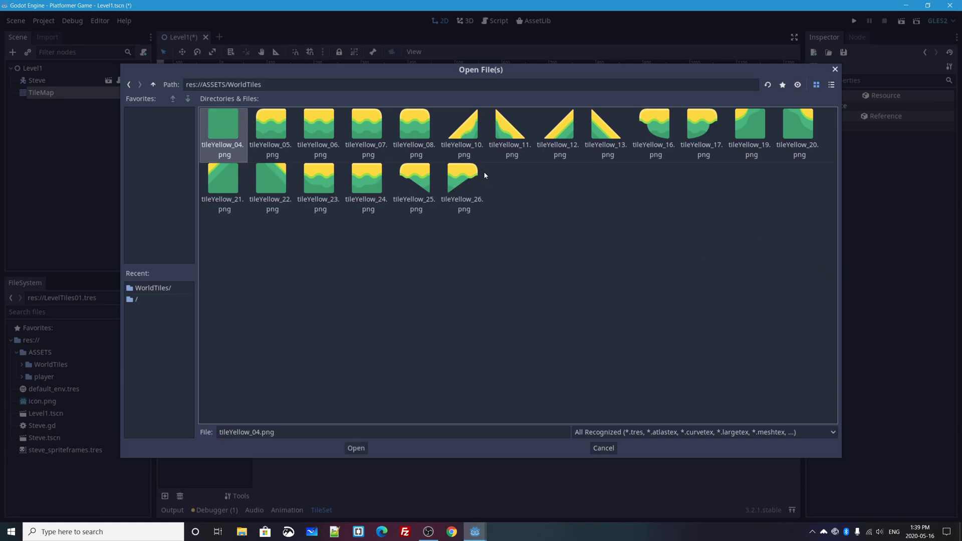
{"action": "left_click", "coordinate": [466, 177], "text": "shift"}
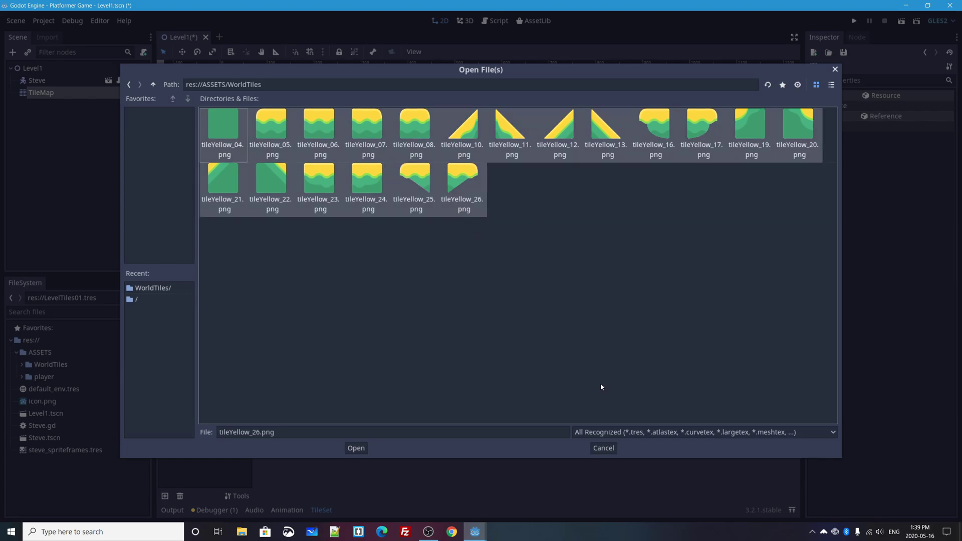
Add the chosen tileYellow images to the TileSet and show the tileYellow_04 texture.
{"action": "left_click", "coordinate": [356, 448]}
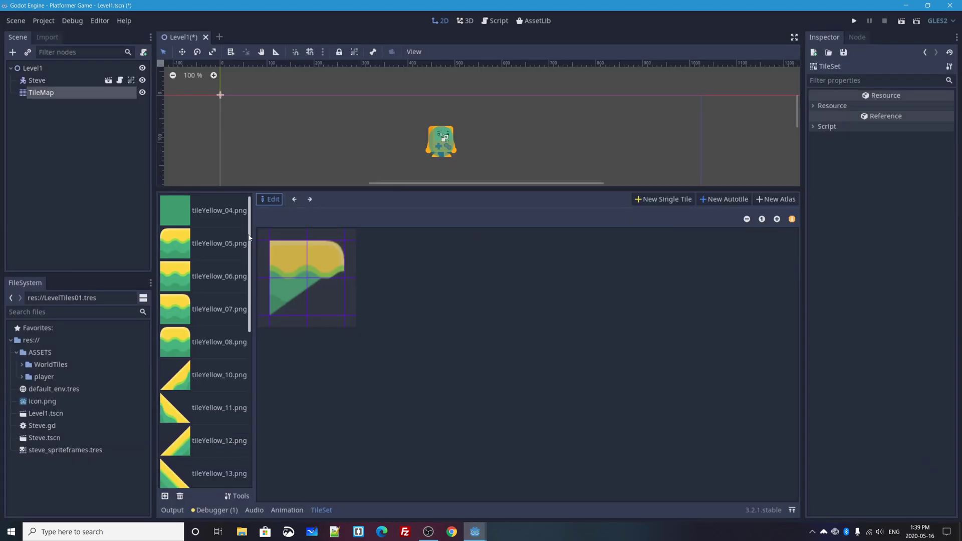
{"action": "left_click", "coordinate": [178, 210]}
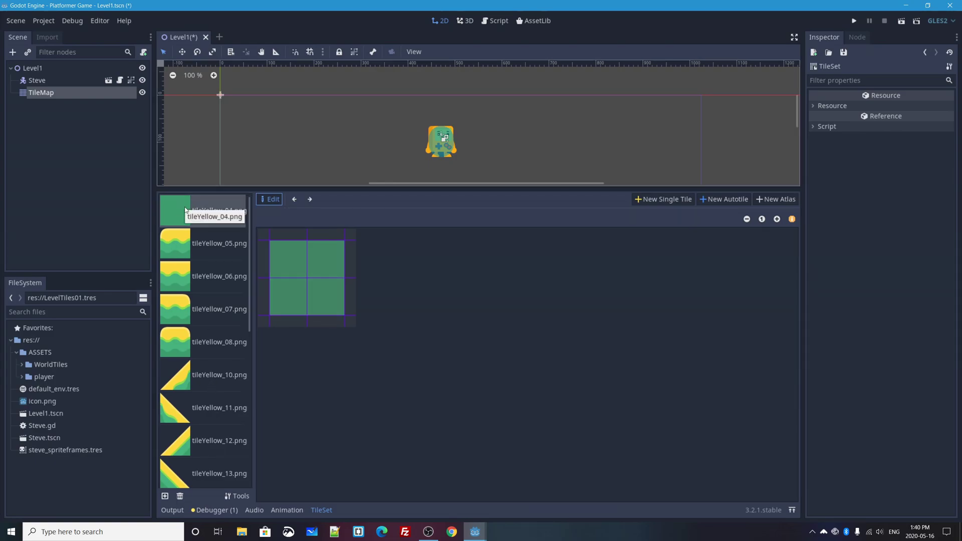
{"action": "left_click_drag", "start_coordinate": [249, 271], "coordinate": [245, 231]}
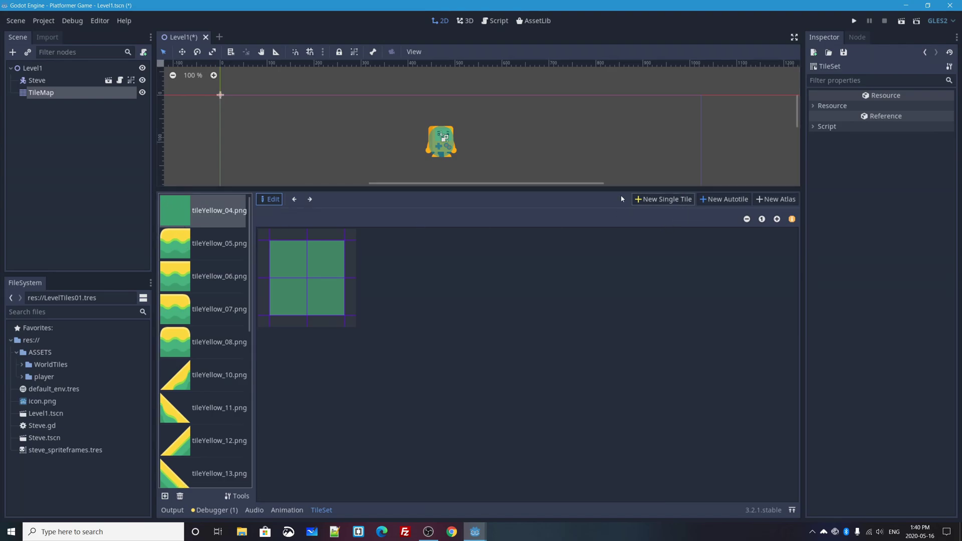
Create a new single tile from tileYellow_04 and draw a region with grid snapping off.
{"action": "left_click", "coordinate": [669, 199]}
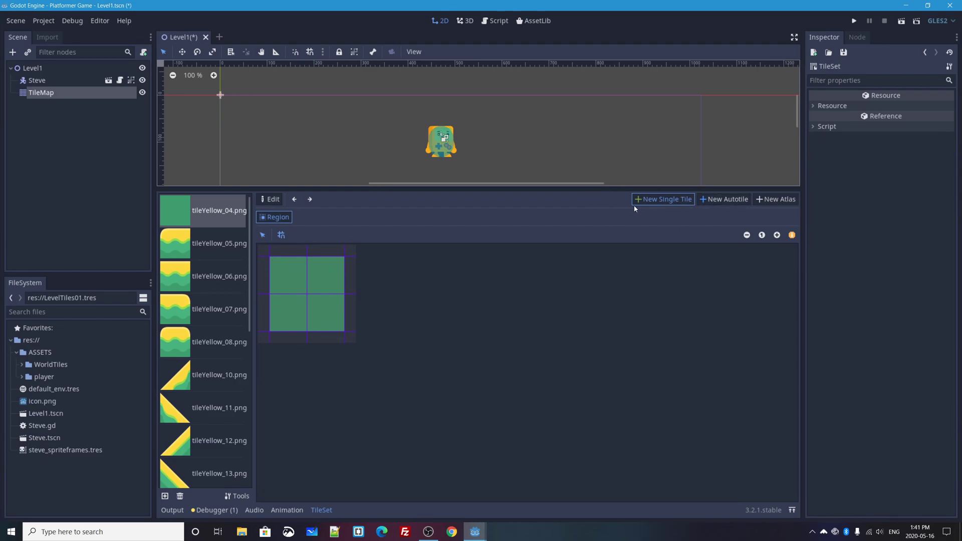
{"action": "left_click", "coordinate": [279, 237]}
{"action": "left_click", "coordinate": [280, 238]}
{"action": "left_click", "coordinate": [282, 239]}
{"action": "left_click", "coordinate": [282, 239]}
{"action": "left_click", "coordinate": [282, 239]}
{"action": "left_click_drag", "start_coordinate": [276, 262], "coordinate": [344, 333]}
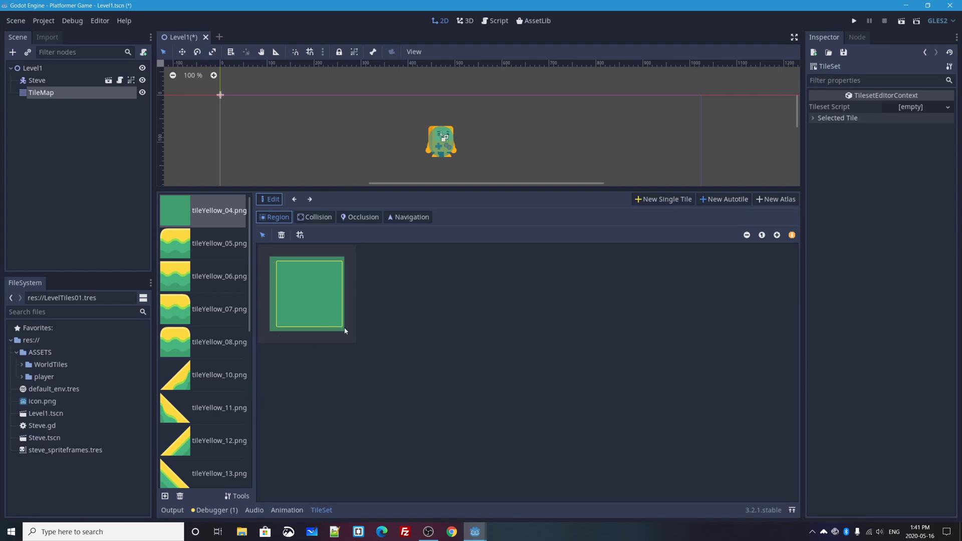
With grid snapping on, limit the tileYellow_04 region to the top-left 32-pixel cell.
{"action": "left_click", "coordinate": [300, 235]}
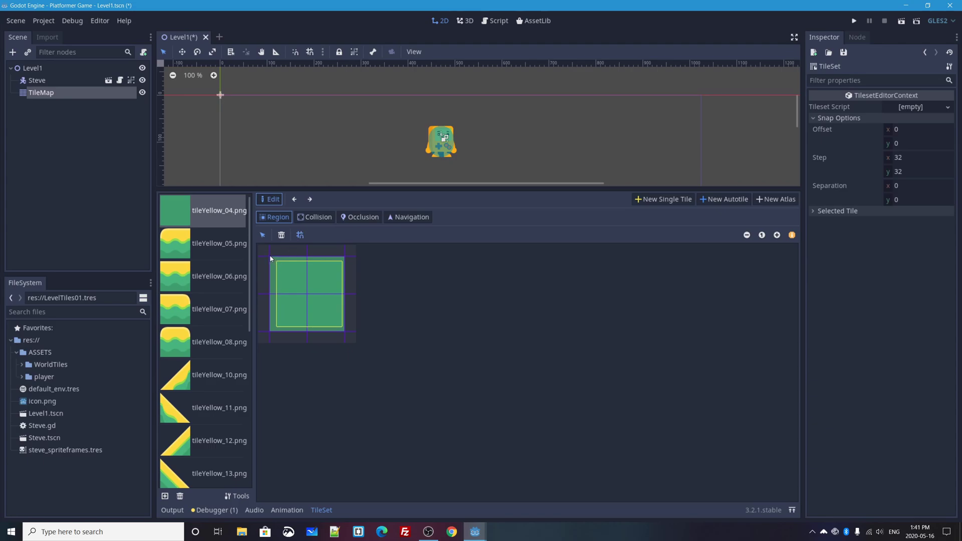
{"action": "left_click_drag", "start_coordinate": [270, 259], "coordinate": [273, 262]}
{"action": "left_click_drag", "start_coordinate": [307, 291], "coordinate": [344, 329]}
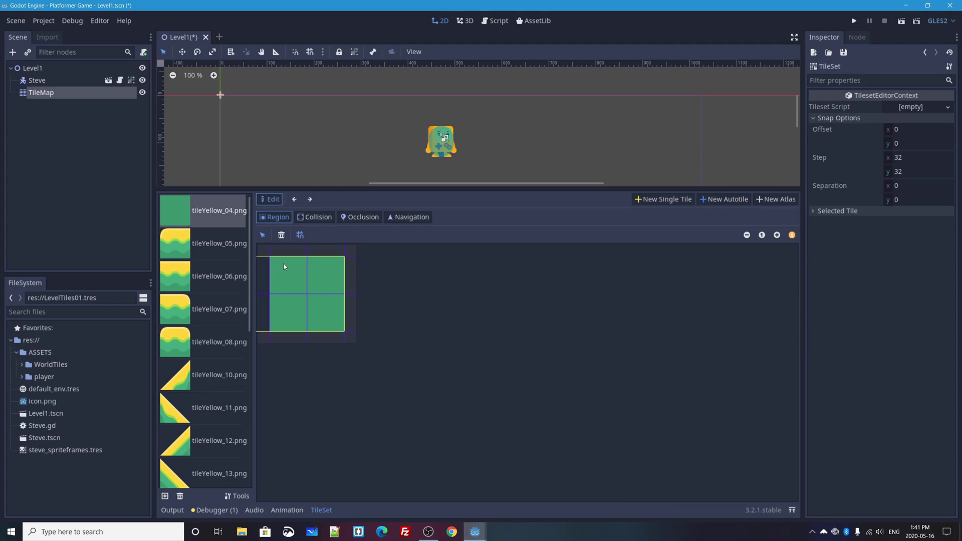
{"action": "left_click_drag", "start_coordinate": [283, 267], "coordinate": [328, 318]}
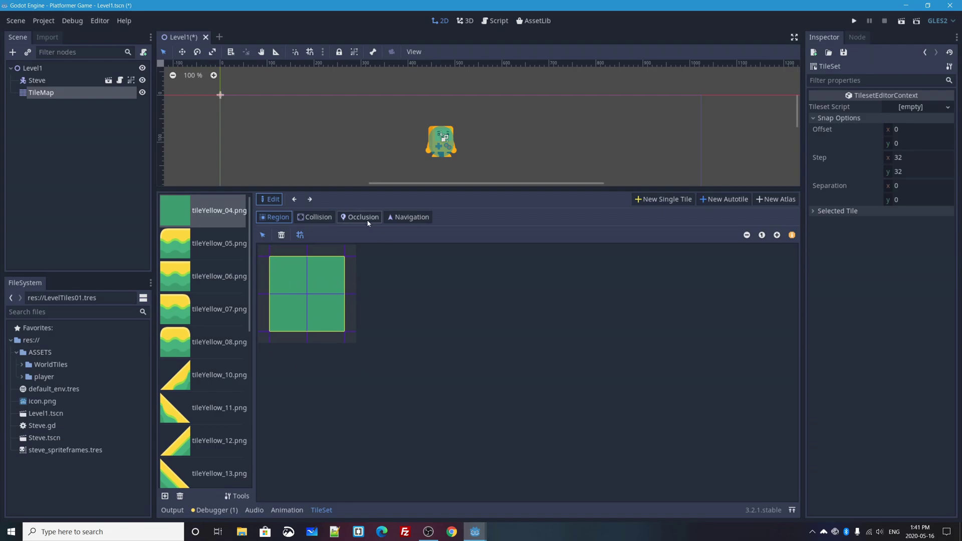
{"action": "scroll", "coordinate": [341, 361], "scroll_direction": "up", "scroll_amount": 3, "text": "ctrl"}
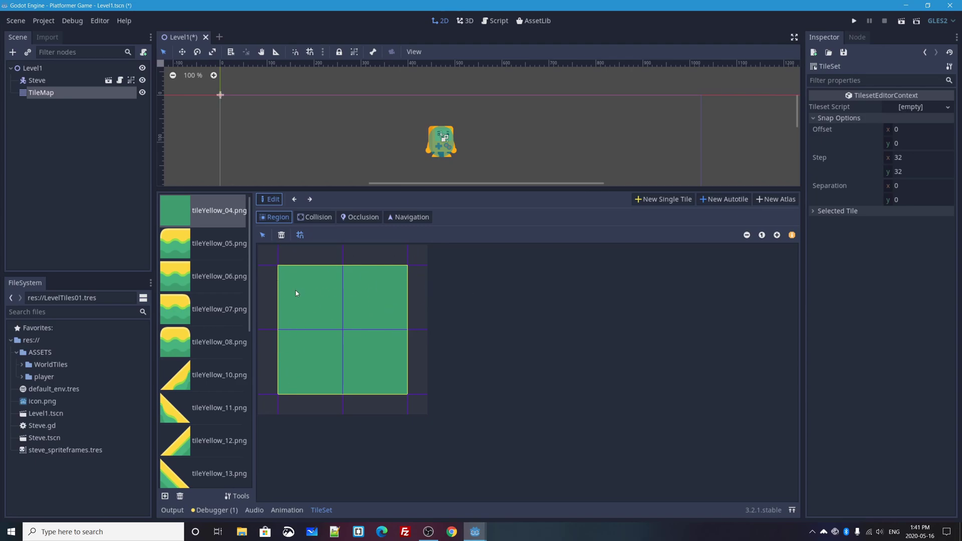
{"action": "left_click", "coordinate": [291, 276]}
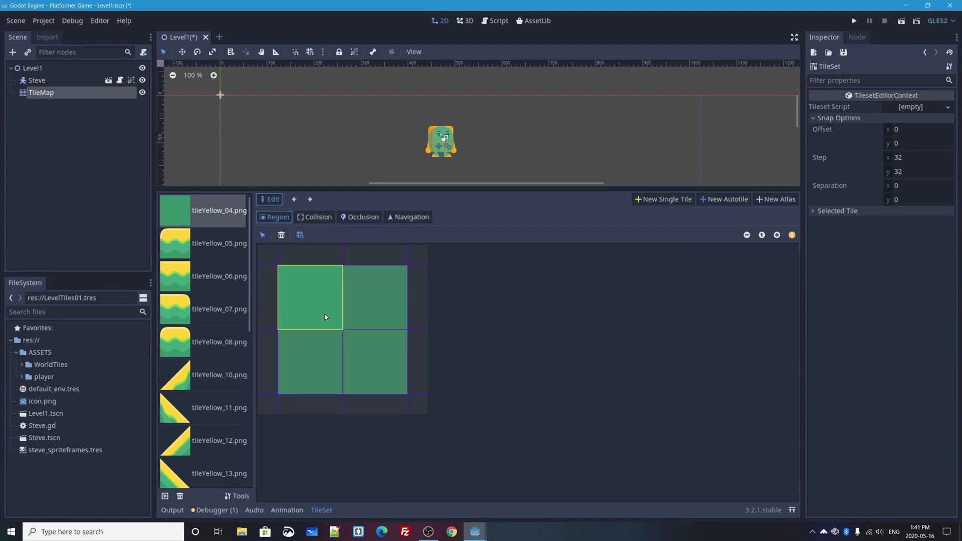
{"action": "left_click_drag", "start_coordinate": [325, 317], "coordinate": [377, 359]}
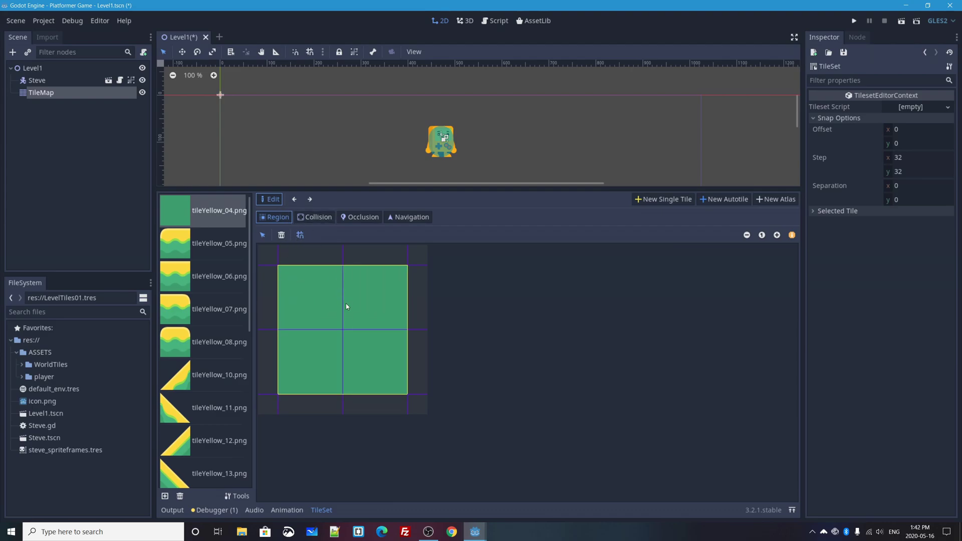
{"action": "left_click", "coordinate": [294, 281]}
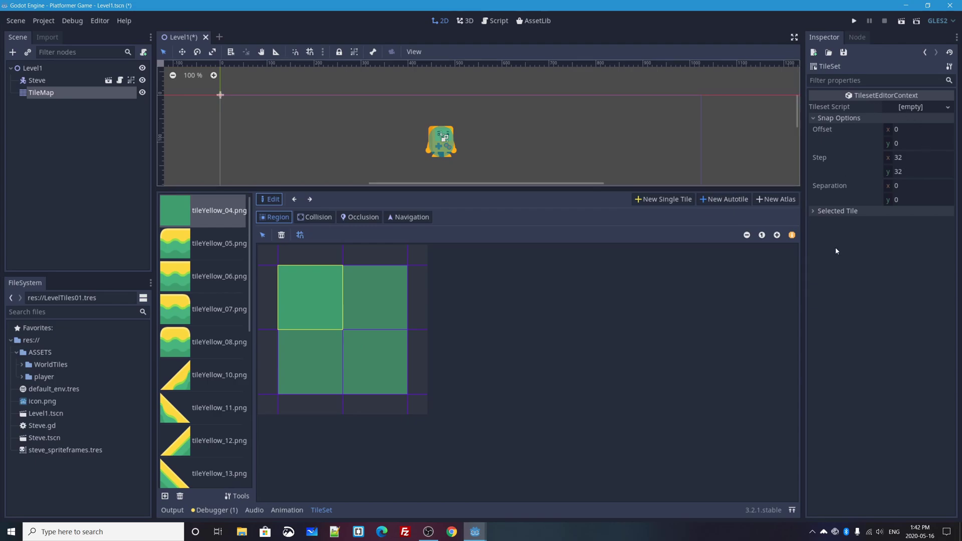
Set the snap step to 64 × 64 and stretch the tileYellow_04 region over the whole texture.
{"action": "left_click", "coordinate": [903, 159]}
{"action": "left_click", "coordinate": [819, 119]}
{"action": "left_click", "coordinate": [819, 119]}
{"action": "left_click", "coordinate": [904, 159]}
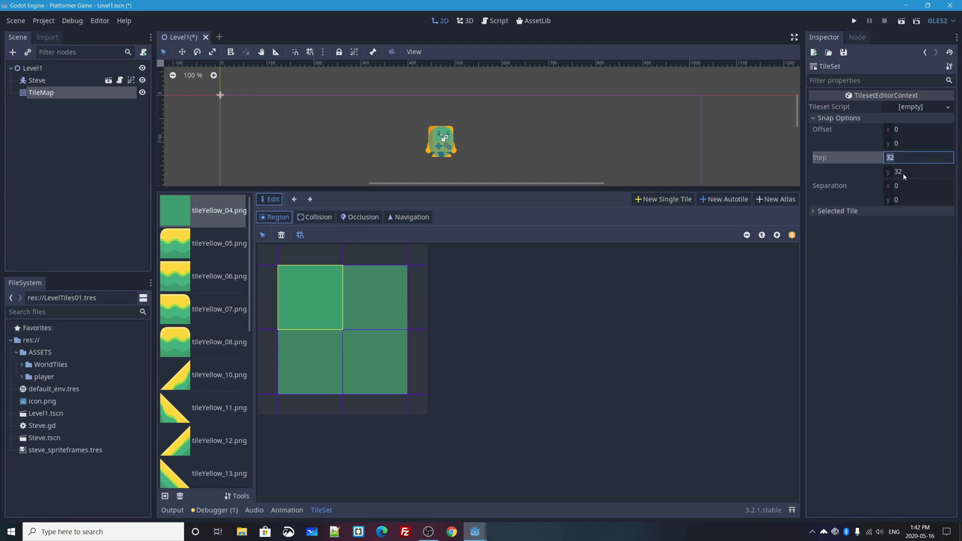
{"action": "type", "text": "64"}
{"action": "left_click", "coordinate": [904, 173]}
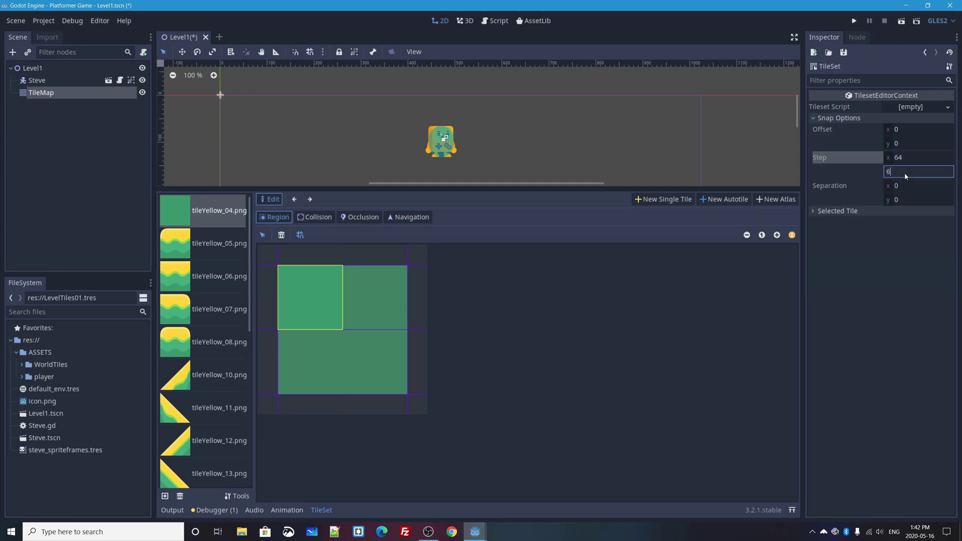
{"action": "key", "text": "Return"}
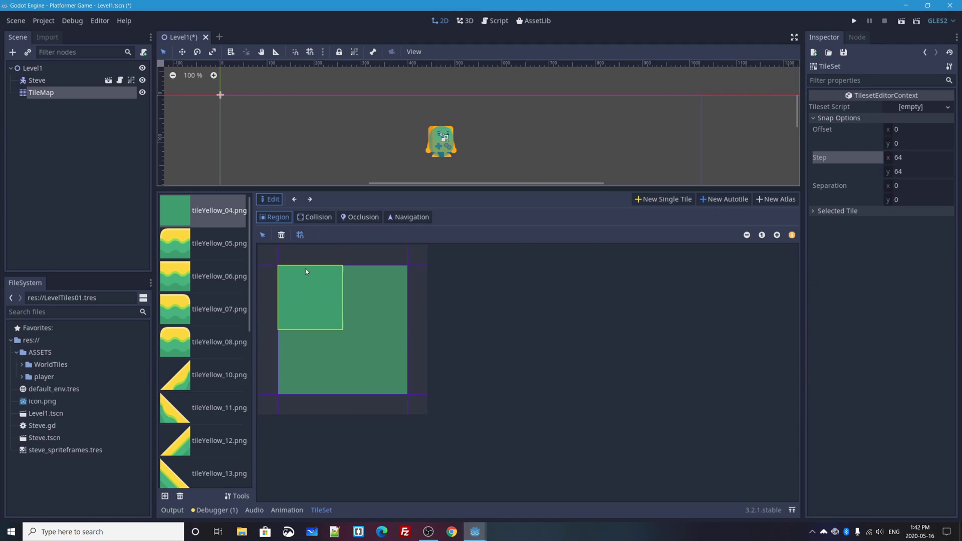
{"action": "left_click_drag", "start_coordinate": [291, 272], "coordinate": [401, 390]}
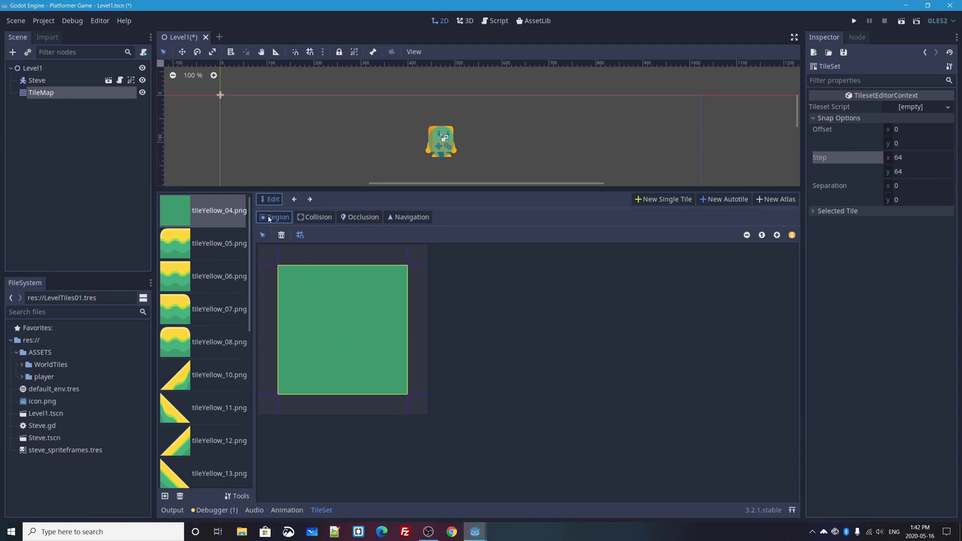
Give tileYellow_04 a rectangle collision shape covering the entire 64 × 64 tile.
{"action": "left_click", "coordinate": [313, 217]}
{"action": "left_click", "coordinate": [277, 236]}
{"action": "left_click", "coordinate": [346, 235]}
{"action": "left_click", "coordinate": [346, 234]}
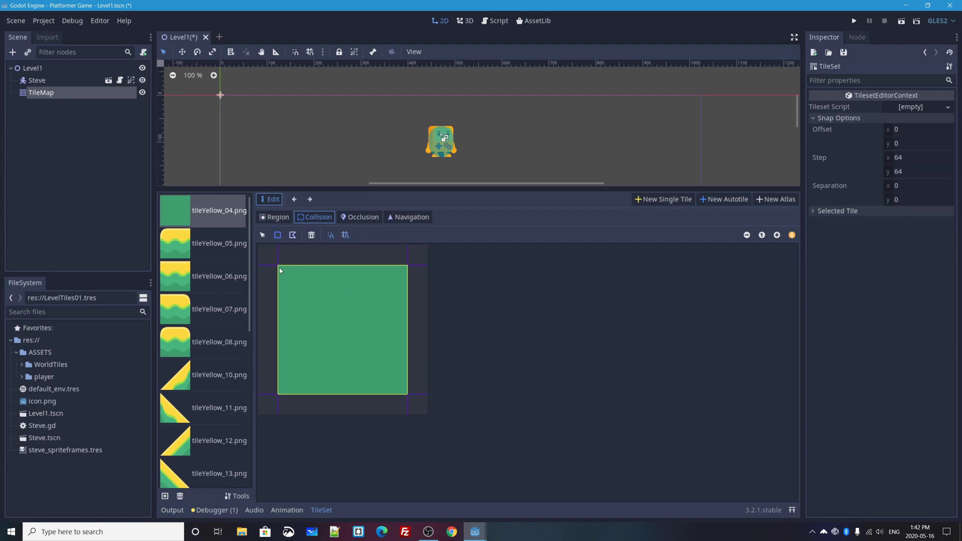
{"action": "left_click_drag", "start_coordinate": [316, 311], "coordinate": [387, 373]}
{"action": "left_click", "coordinate": [408, 392]}
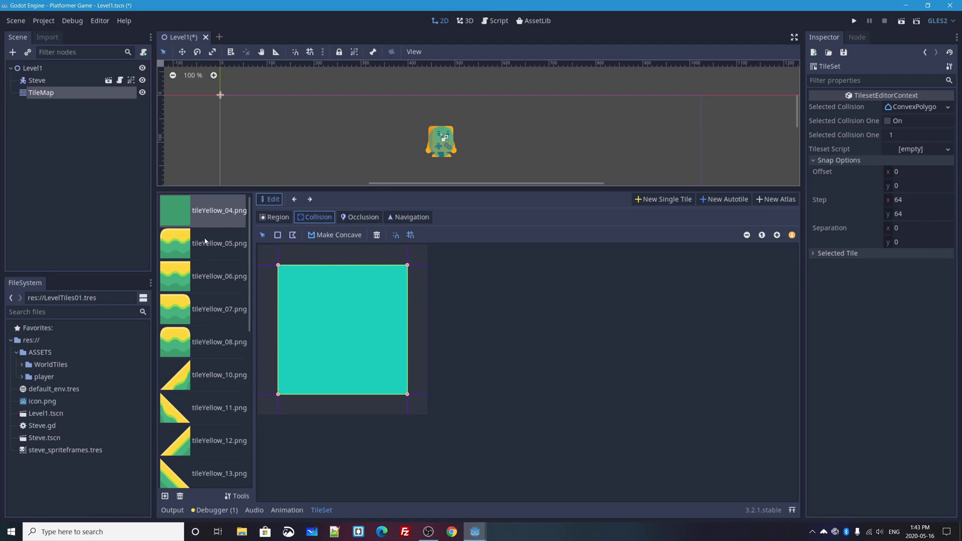
Make tileYellow_05 a single tile whose region covers its whole texture.
{"action": "left_click", "coordinate": [178, 246]}
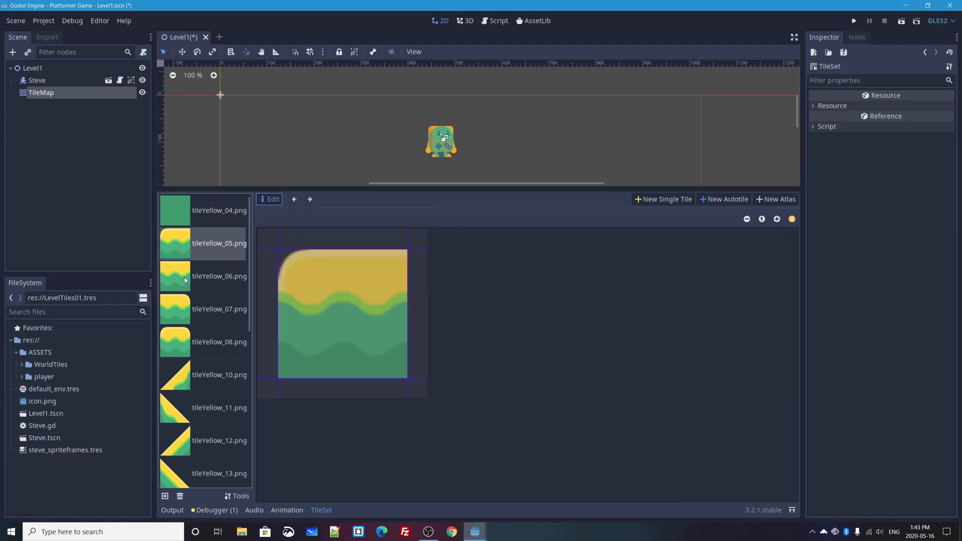
{"action": "left_click", "coordinate": [666, 199]}
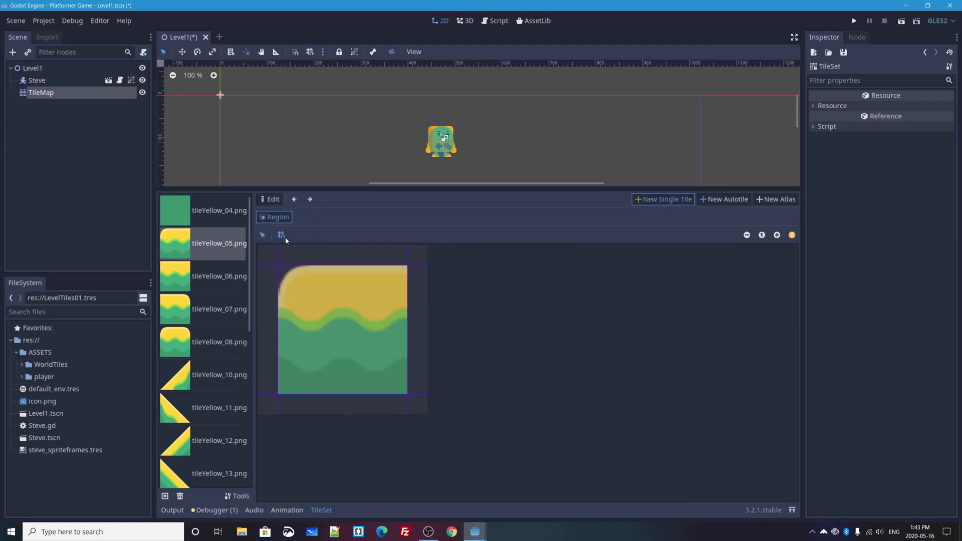
{"action": "left_click_drag", "start_coordinate": [279, 270], "coordinate": [305, 303]}
{"action": "left_click_drag", "start_coordinate": [388, 375], "coordinate": [396, 376]}
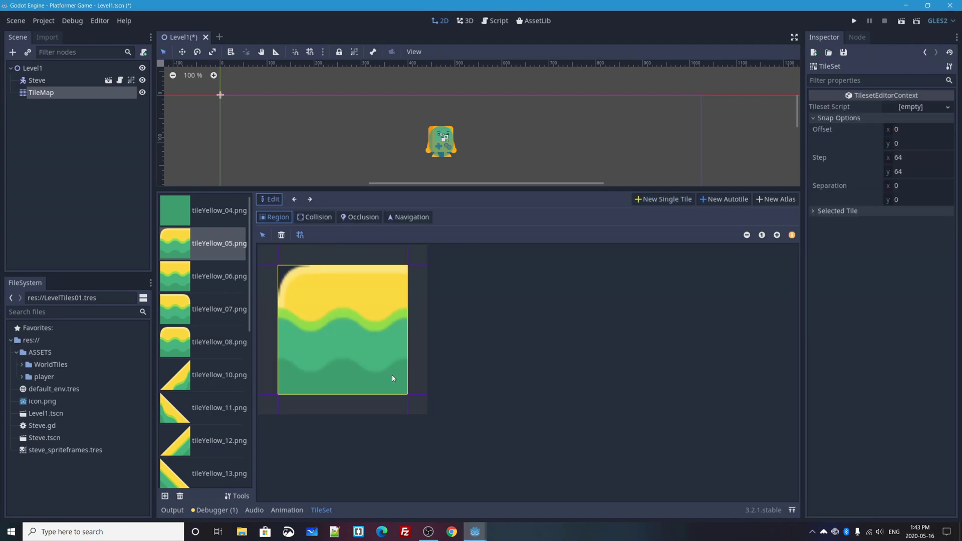
Add a full-tile rectangle collision shape to tileYellow_05.
{"action": "left_click", "coordinate": [315, 217]}
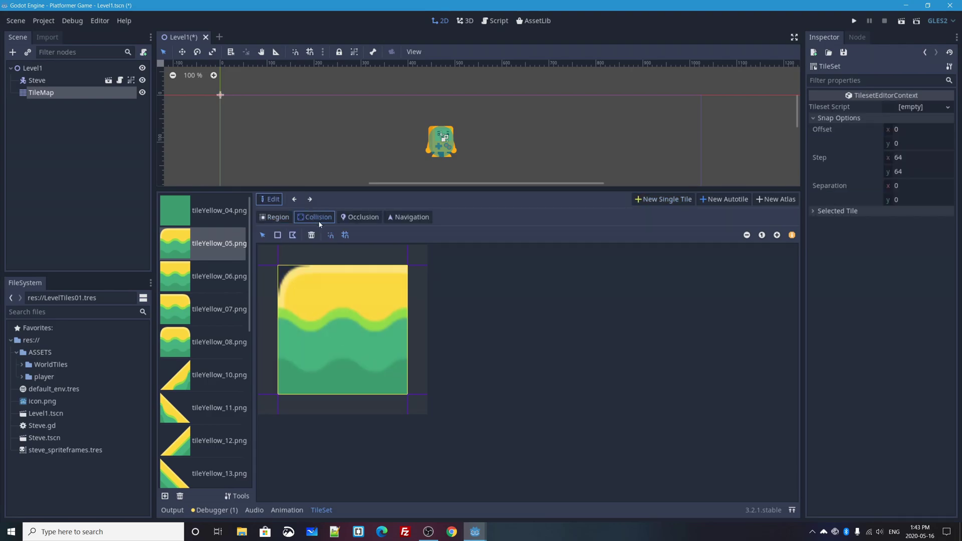
{"action": "left_click", "coordinate": [278, 235]}
{"action": "left_click", "coordinate": [380, 368]}
{"action": "left_click", "coordinate": [393, 381]}
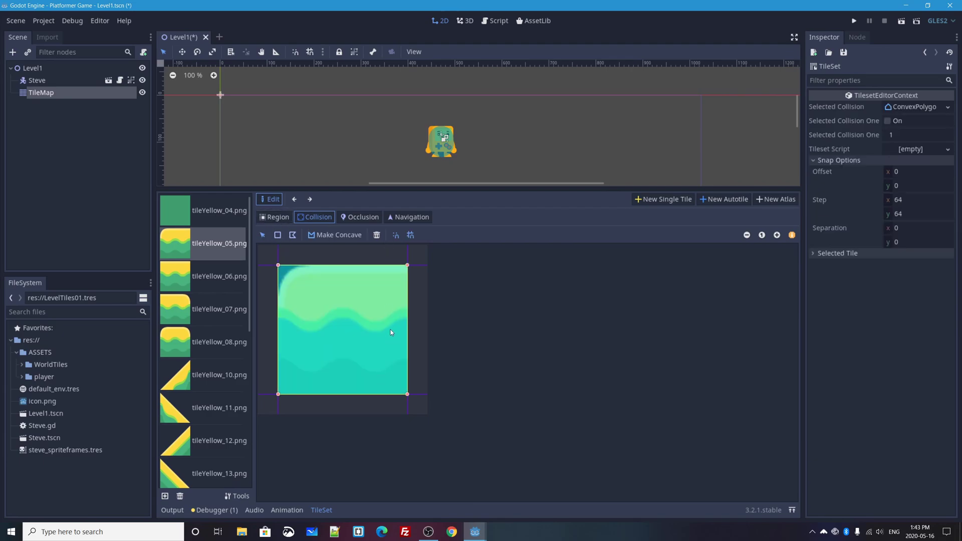
{"action": "left_click", "coordinate": [177, 288]}
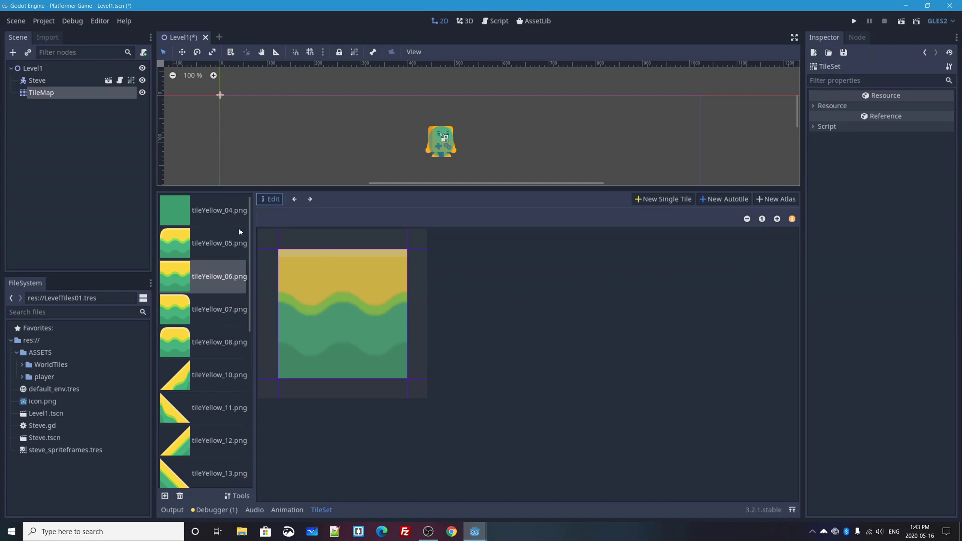
Make tileYellow_06 a full-texture single tile with a full-tile rectangle collision.
{"action": "left_click", "coordinate": [666, 202]}
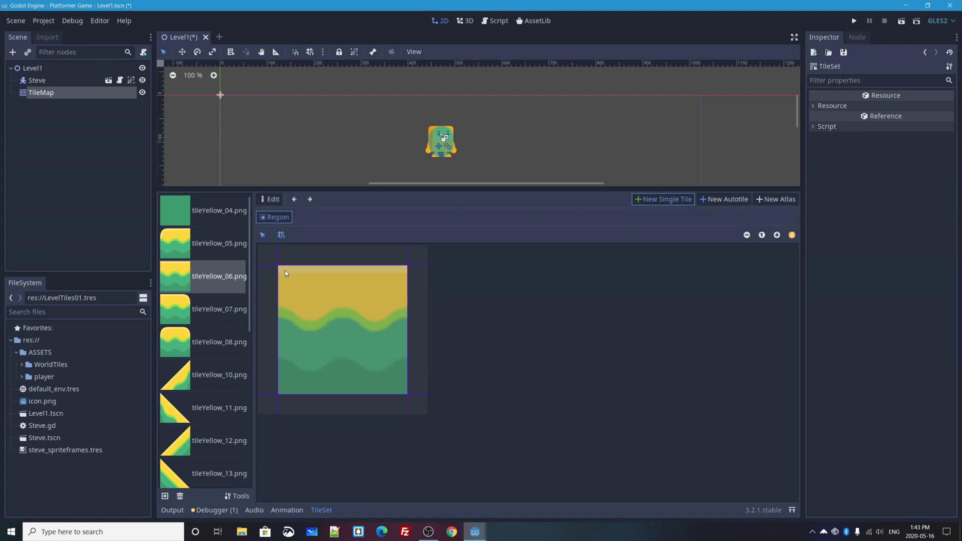
{"action": "left_click_drag", "start_coordinate": [286, 275], "coordinate": [398, 390]}
{"action": "left_click", "coordinate": [313, 217]}
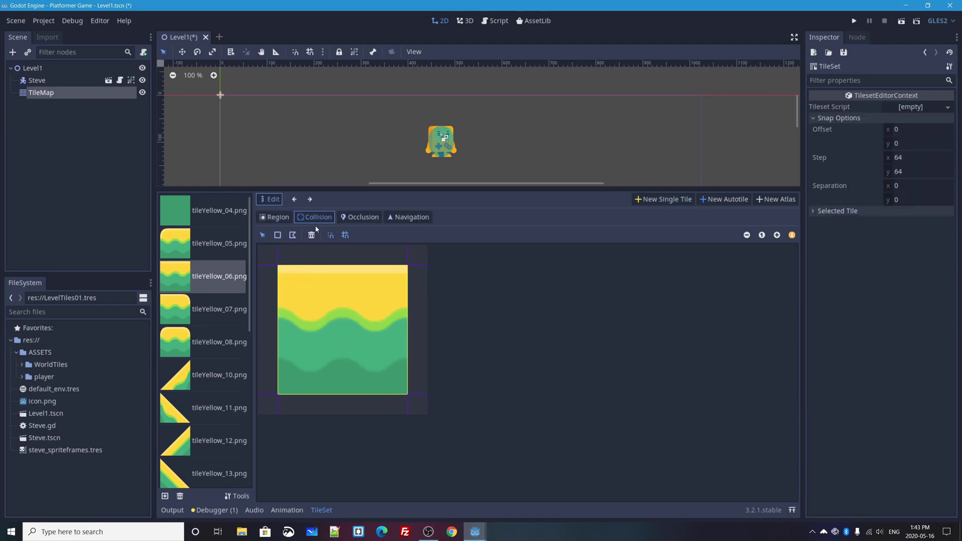
{"action": "left_click", "coordinate": [278, 235]}
{"action": "left_click_drag", "start_coordinate": [311, 303], "coordinate": [399, 378]}
Make tileYellow_07 a full-texture single tile with a full-tile rectangle collision.
{"action": "left_click", "coordinate": [182, 306]}
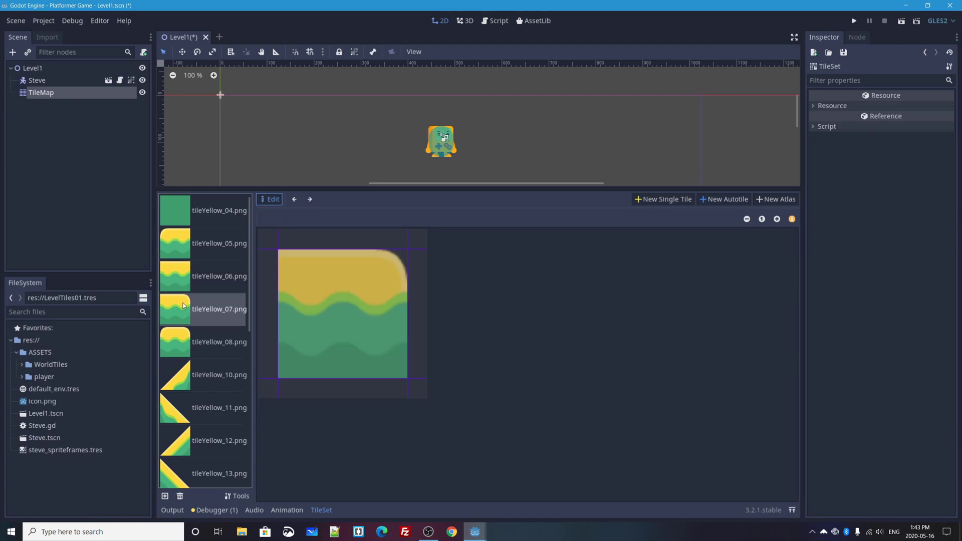
{"action": "left_click", "coordinate": [690, 202]}
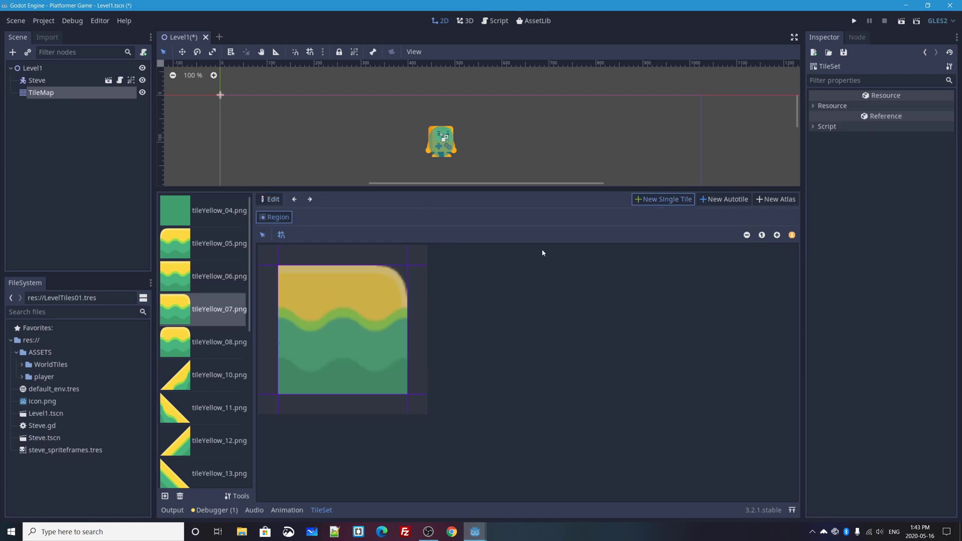
{"action": "left_click_drag", "start_coordinate": [281, 272], "coordinate": [404, 390]}
{"action": "left_click", "coordinate": [314, 218]}
{"action": "left_click", "coordinate": [277, 235]}
{"action": "left_click_drag", "start_coordinate": [278, 265], "coordinate": [406, 394]}
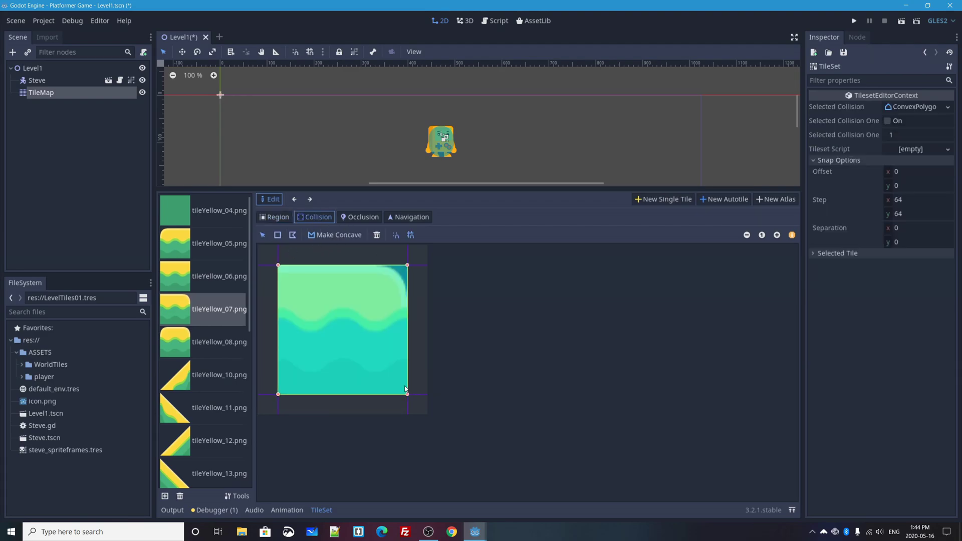
Scroll down the TileSet texture list and select the rounded tileYellow_16.png texture.
{"action": "scroll", "coordinate": [238, 351], "scroll_direction": "down", "scroll_amount": 5}
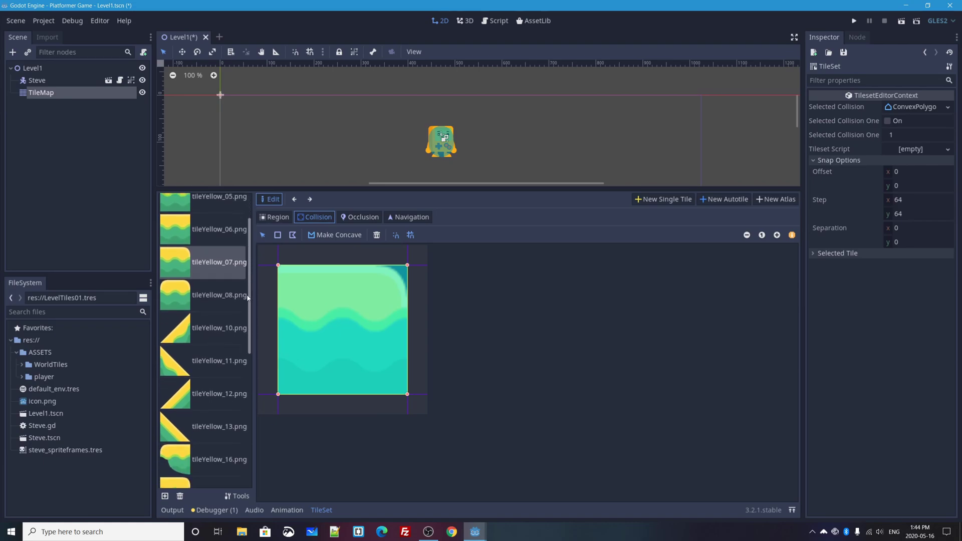
{"action": "scroll", "coordinate": [239, 351], "scroll_direction": "down", "scroll_amount": 3}
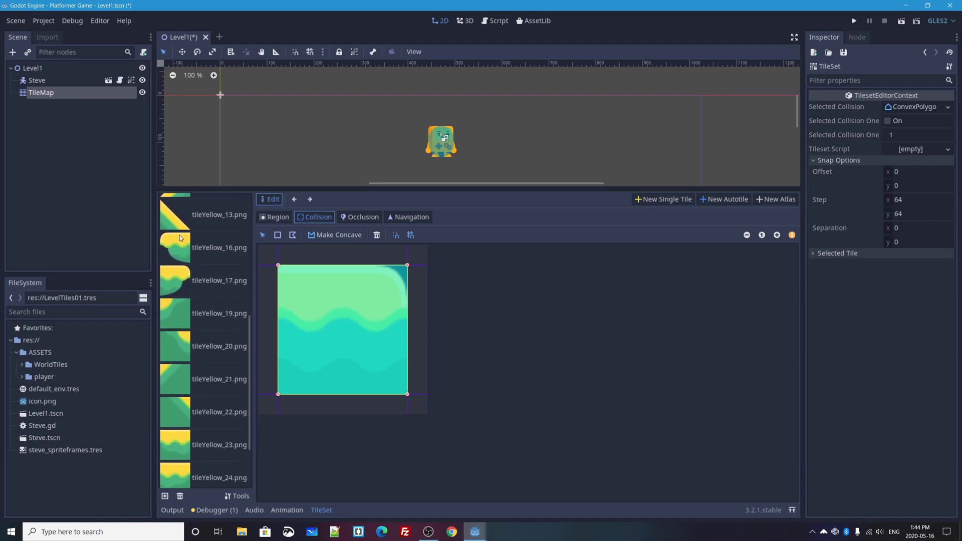
{"action": "left_click", "coordinate": [177, 243]}
{"action": "left_click", "coordinate": [178, 296]}
{"action": "left_click", "coordinate": [187, 255]}
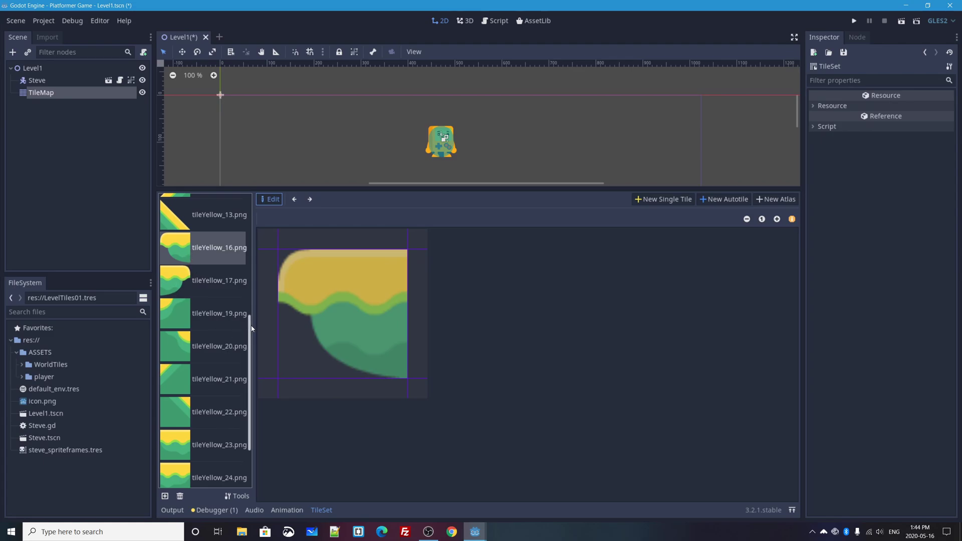
{"action": "scroll", "coordinate": [252, 328], "scroll_direction": "down", "scroll_amount": 3}
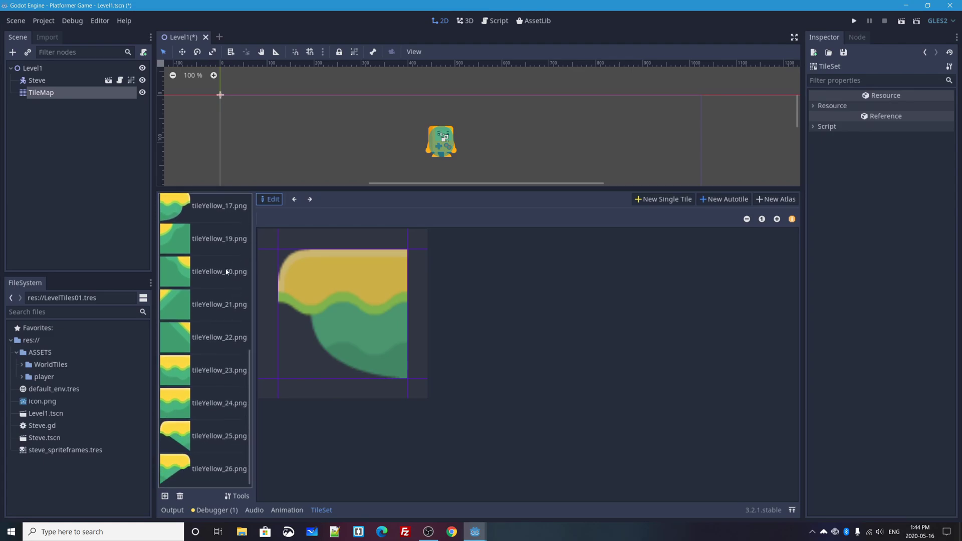
{"action": "left_click_drag", "start_coordinate": [250, 369], "coordinate": [252, 210]}
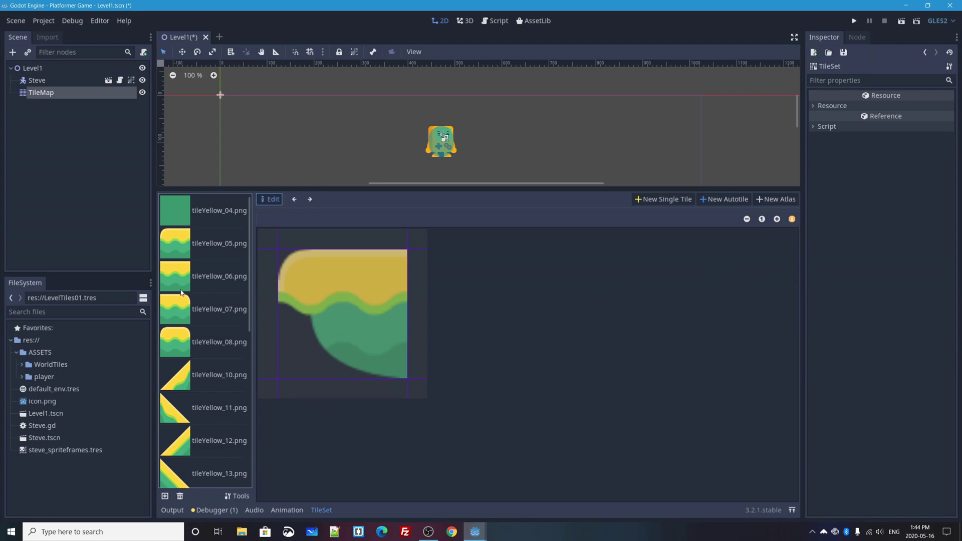
{"action": "left_click_drag", "start_coordinate": [250, 260], "coordinate": [259, 431]}
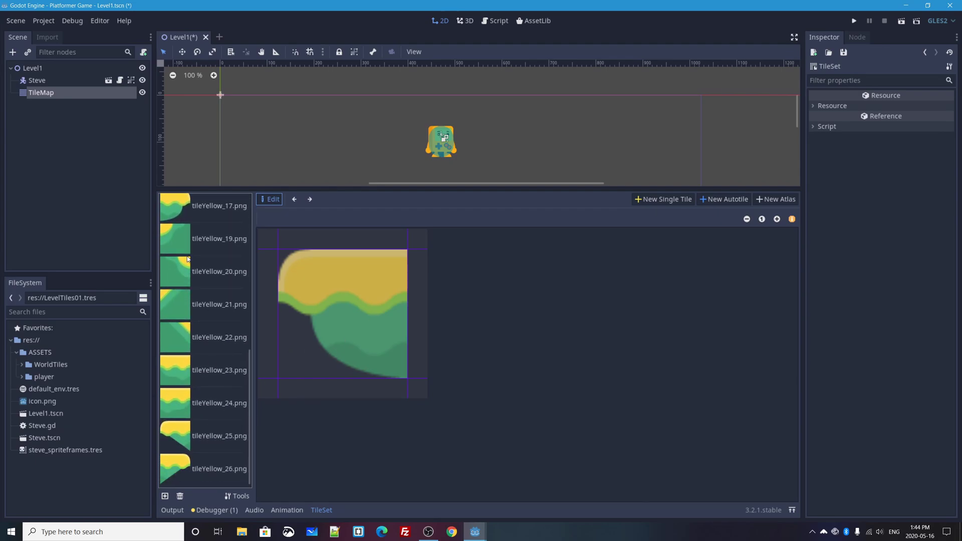
{"action": "left_click_drag", "start_coordinate": [248, 377], "coordinate": [251, 309]}
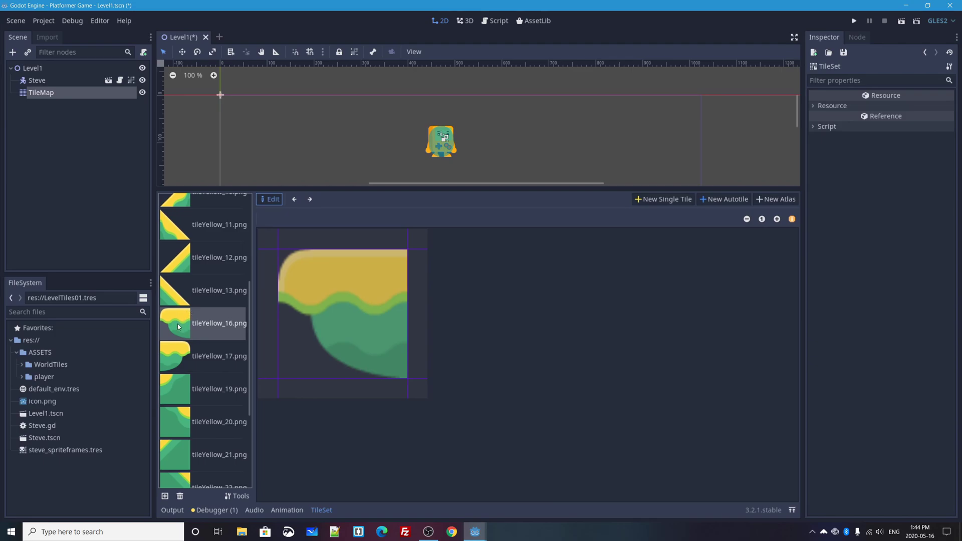
Define tileYellow_16 as a single tile covering the whole image, with the collision polygon tool ready.
{"action": "left_click", "coordinate": [670, 201]}
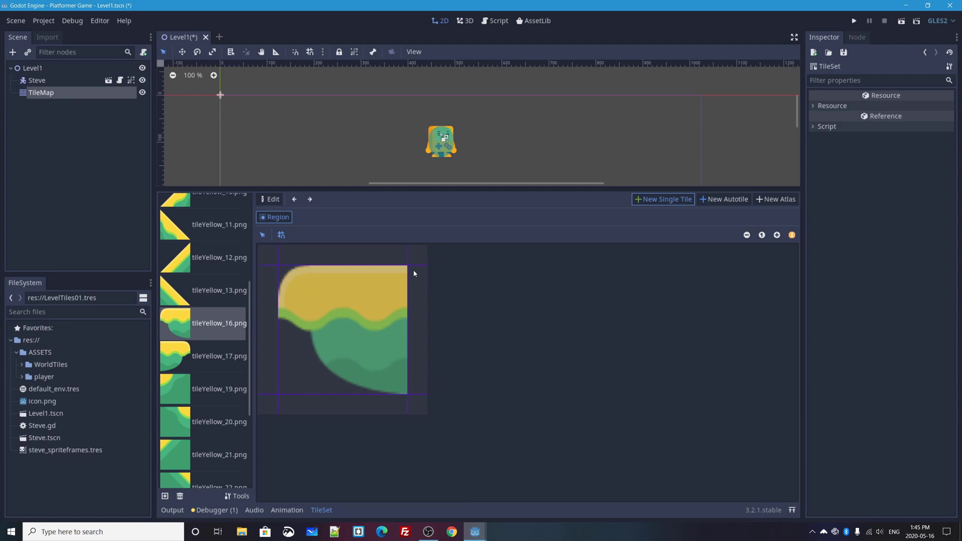
{"action": "left_click_drag", "start_coordinate": [284, 271], "coordinate": [407, 378]}
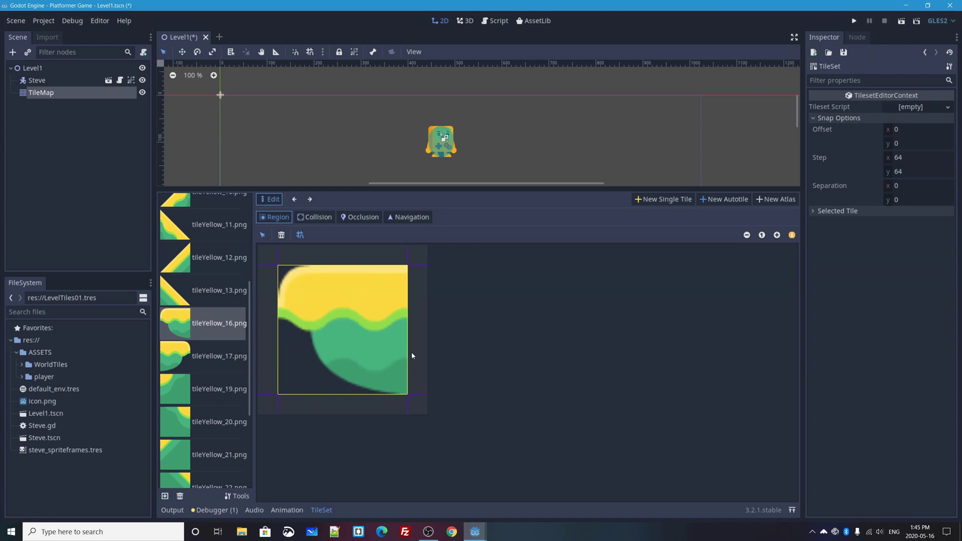
{"action": "left_click", "coordinate": [314, 217]}
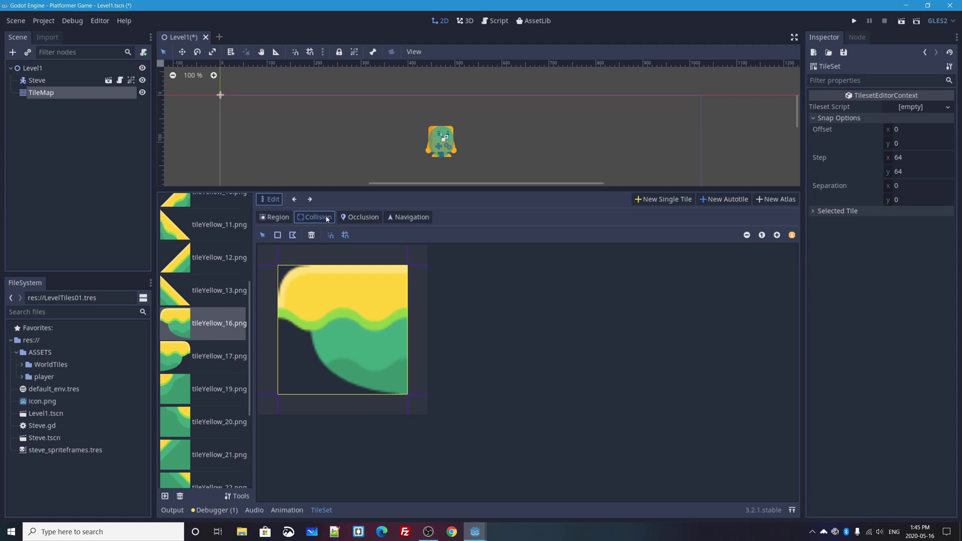
{"action": "left_click", "coordinate": [294, 236]}
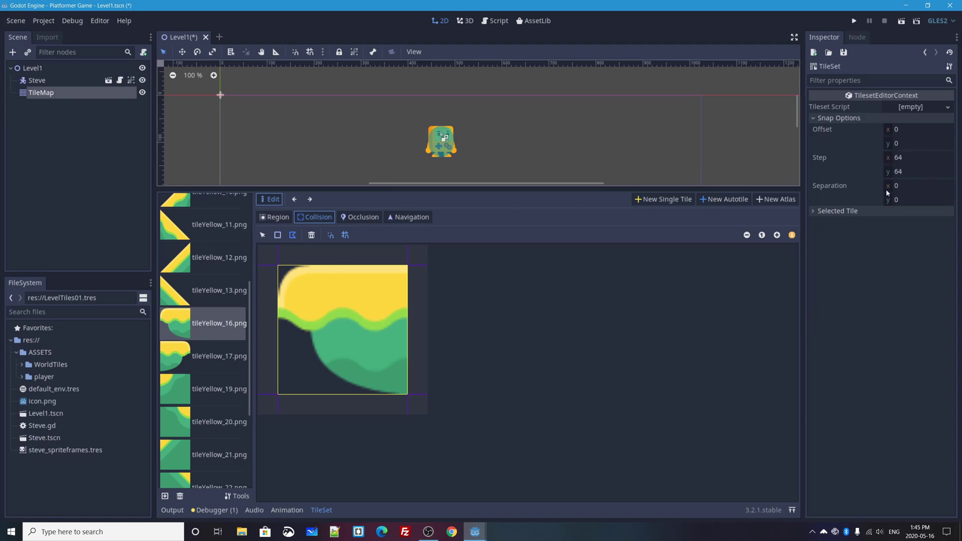
Set the snap step to 16 × 16.
{"action": "left_click", "coordinate": [902, 157]}
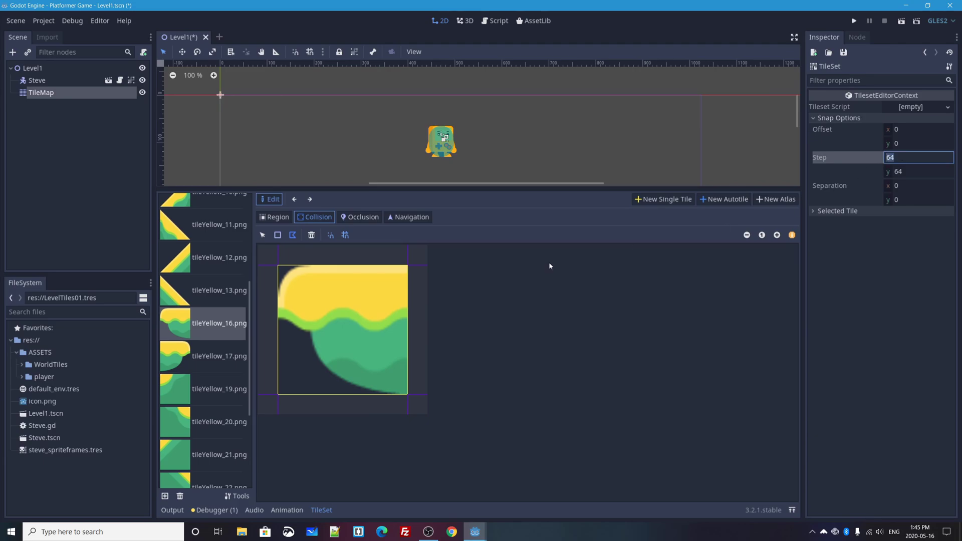
{"action": "type", "text": "16"}
{"action": "key", "text": "Tab"}
{"action": "type", "text": "16"}
{"action": "key", "text": "Return"}
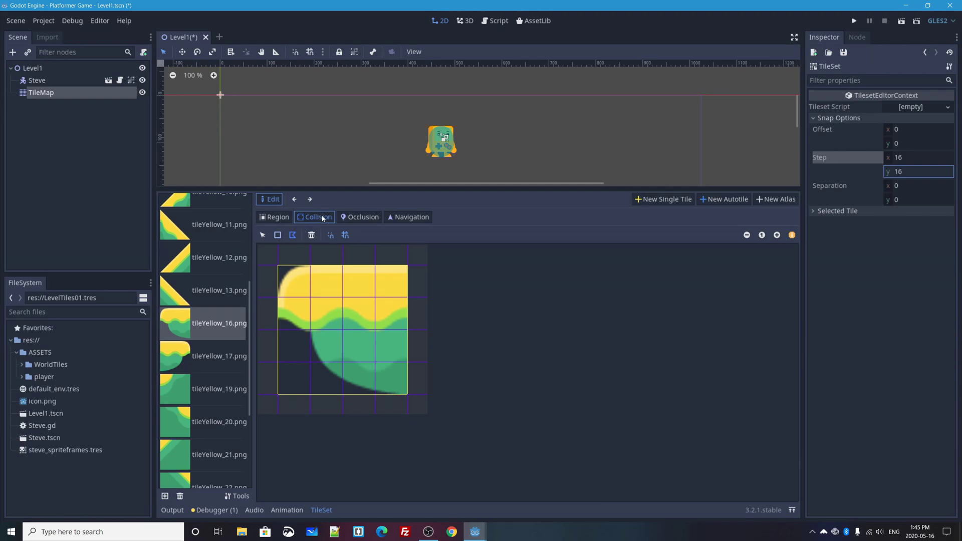
Trace a five-point collision polygon on tileYellow_16 with a sloped lower-left edge.
{"action": "left_click", "coordinate": [294, 235]}
{"action": "left_click", "coordinate": [278, 265]}
{"action": "left_click", "coordinate": [407, 265]}
{"action": "left_click", "coordinate": [407, 395]}
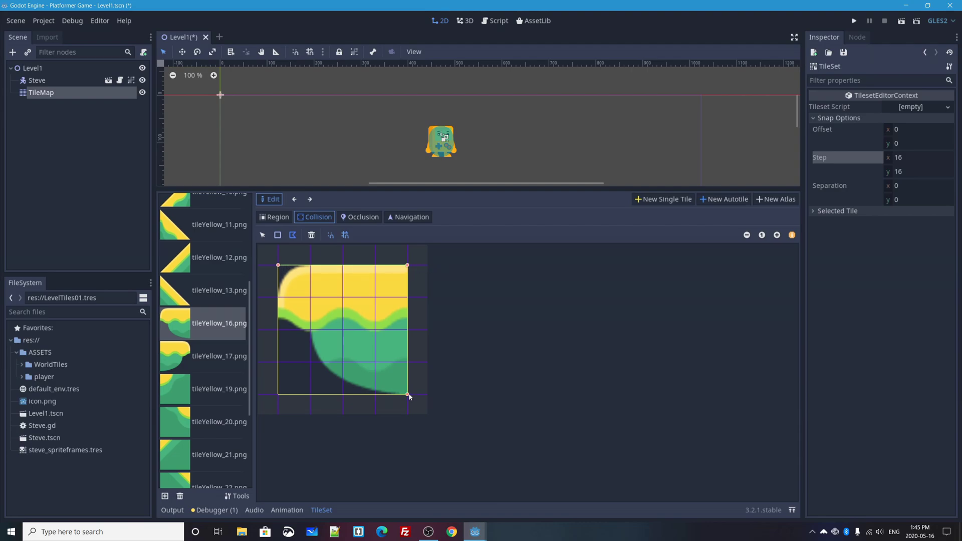
{"action": "left_click", "coordinate": [375, 394]}
{"action": "left_click", "coordinate": [278, 330]}
{"action": "left_click", "coordinate": [278, 265]}
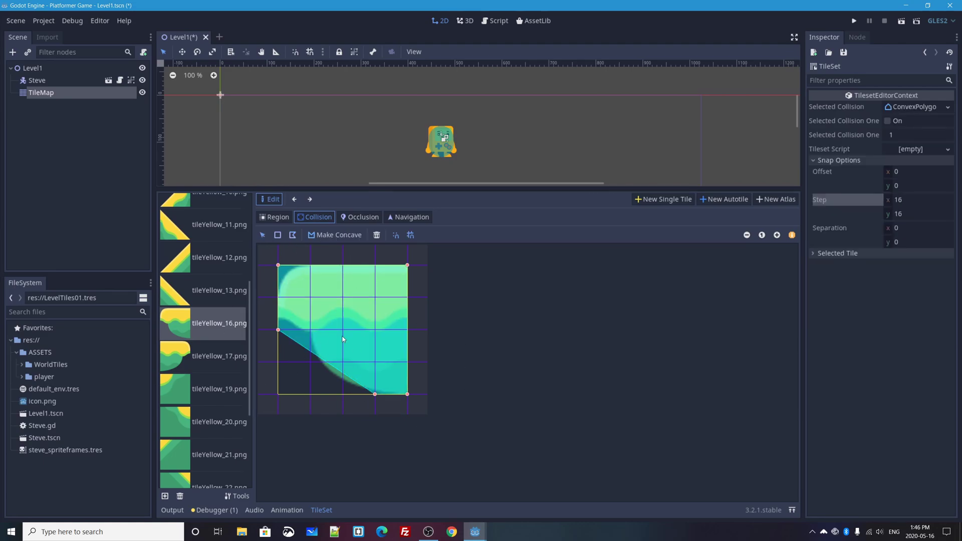
Make tileYellow_17.png a single tile covering its whole image.
{"action": "left_click", "coordinate": [174, 361]}
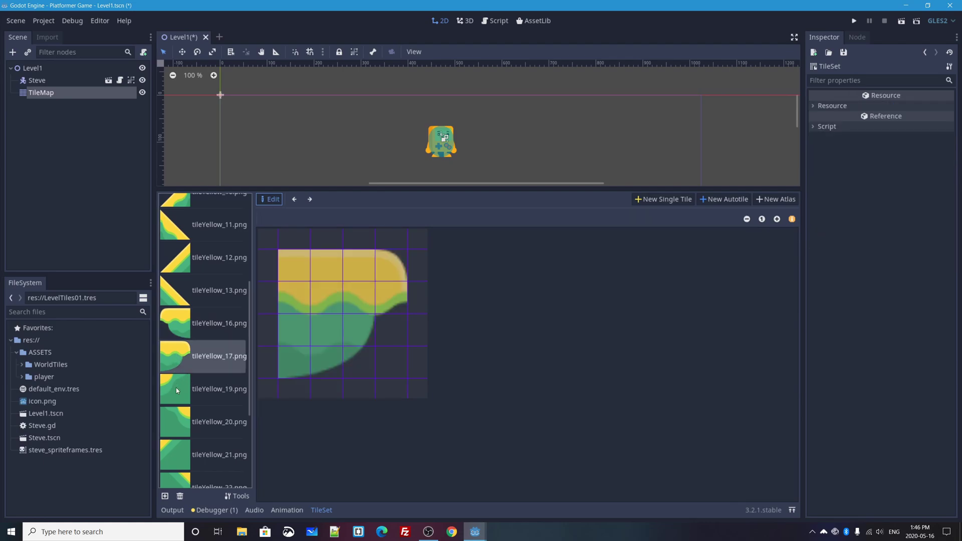
{"action": "left_click", "coordinate": [655, 200]}
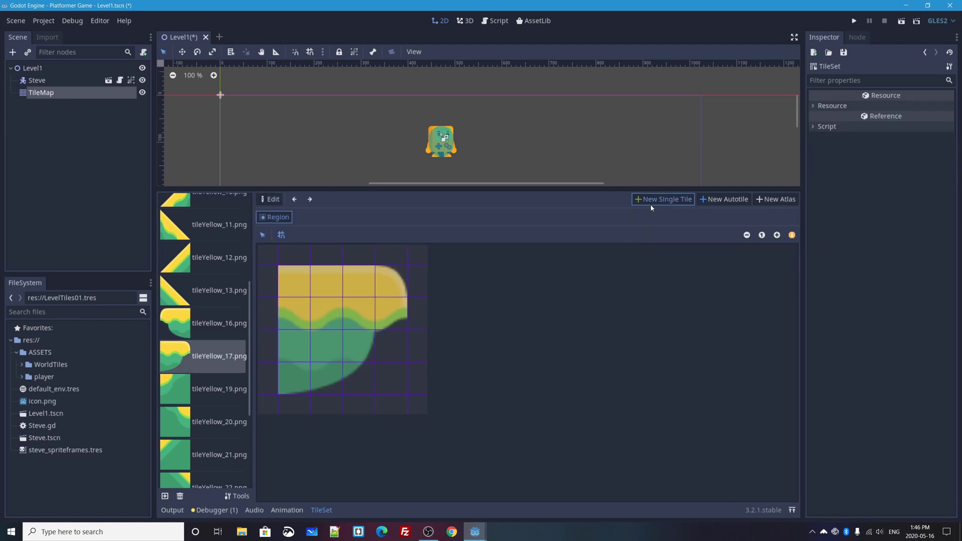
{"action": "left_click_drag", "start_coordinate": [284, 271], "coordinate": [396, 385]}
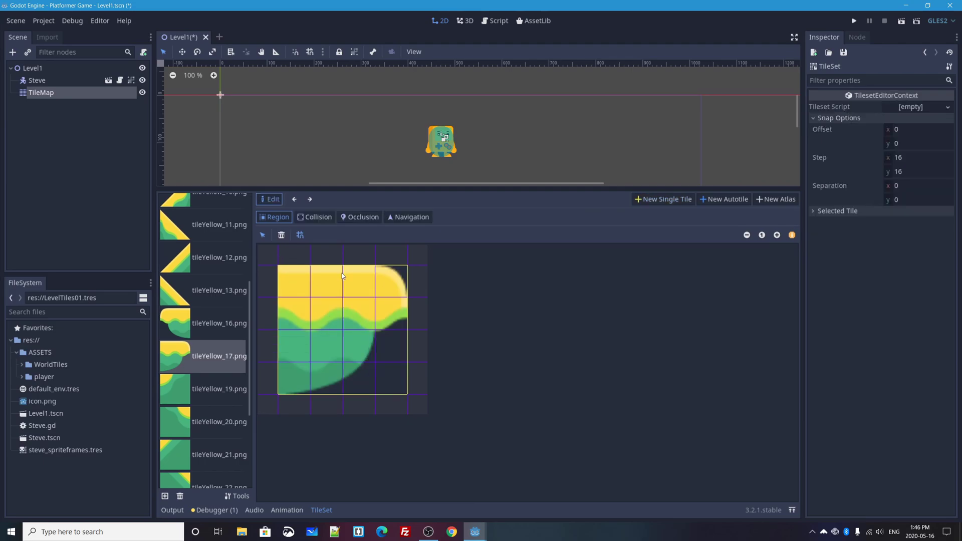
Draw a five-point collision polygon on tileYellow_17 sloping down its lower-right edge.
{"action": "left_click", "coordinate": [320, 218]}
{"action": "left_click", "coordinate": [294, 236]}
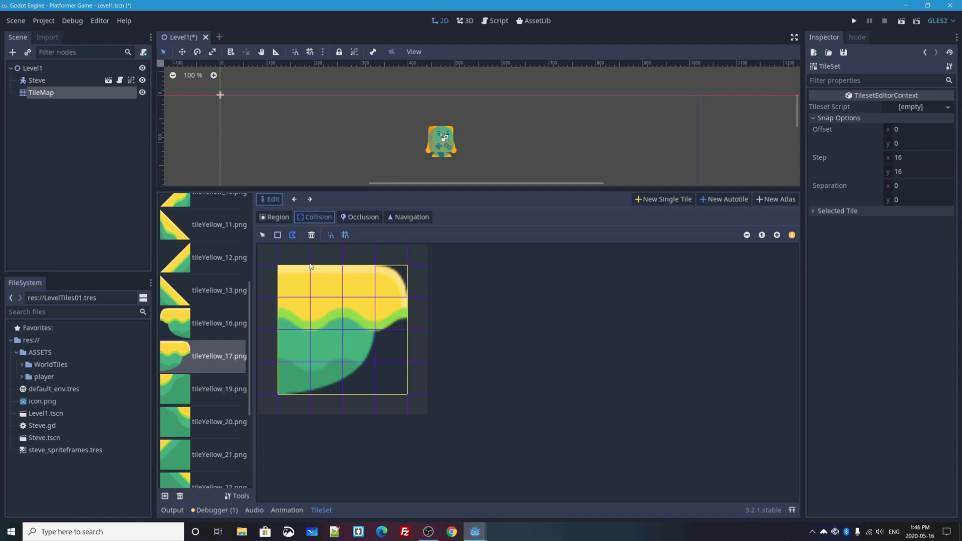
{"action": "left_click", "coordinate": [278, 265]}
{"action": "left_click", "coordinate": [408, 330]}
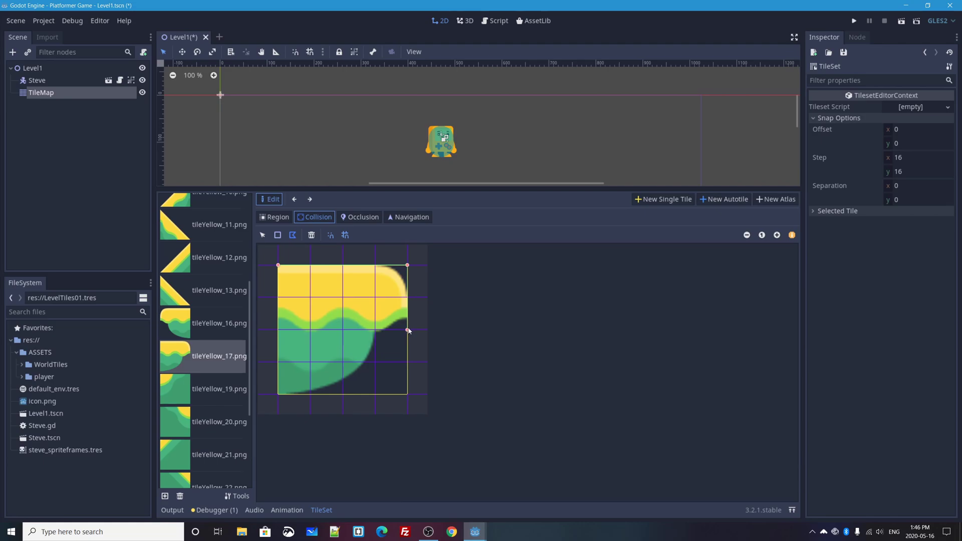
{"action": "left_click", "coordinate": [310, 395]}
{"action": "left_click", "coordinate": [279, 394]}
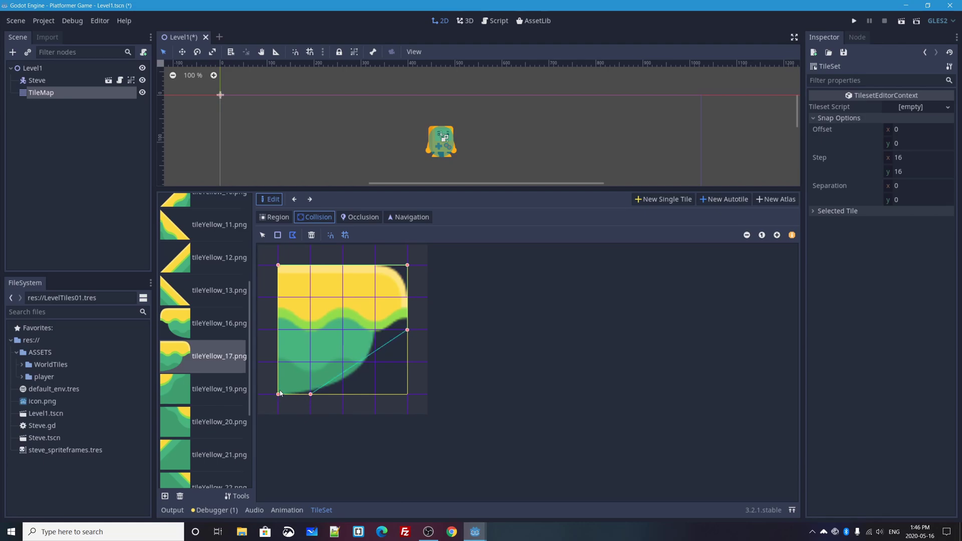
{"action": "left_click", "coordinate": [279, 266]}
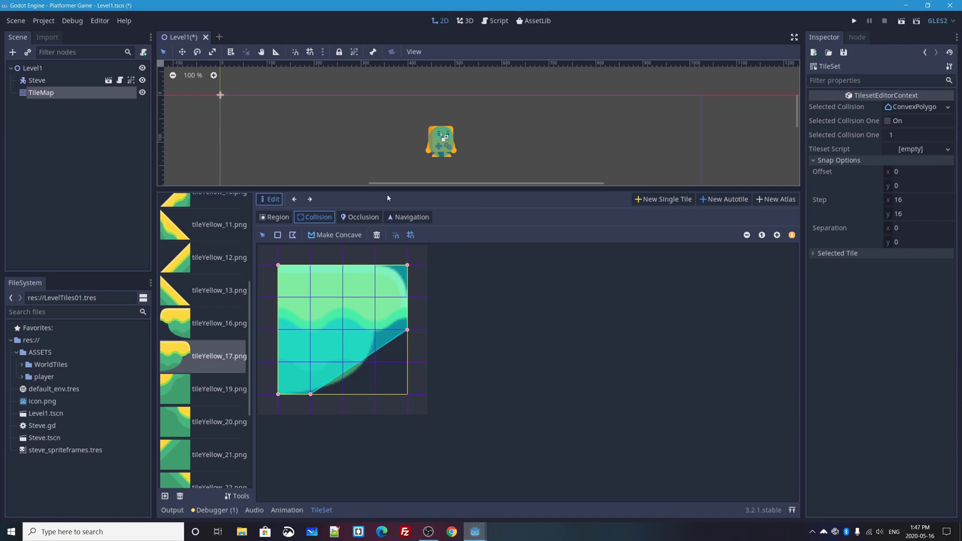
Save the TileMap's tileset as its own resource file named world_tileset.tres.
{"action": "left_click_drag", "start_coordinate": [269, 189], "coordinate": [292, 389]}
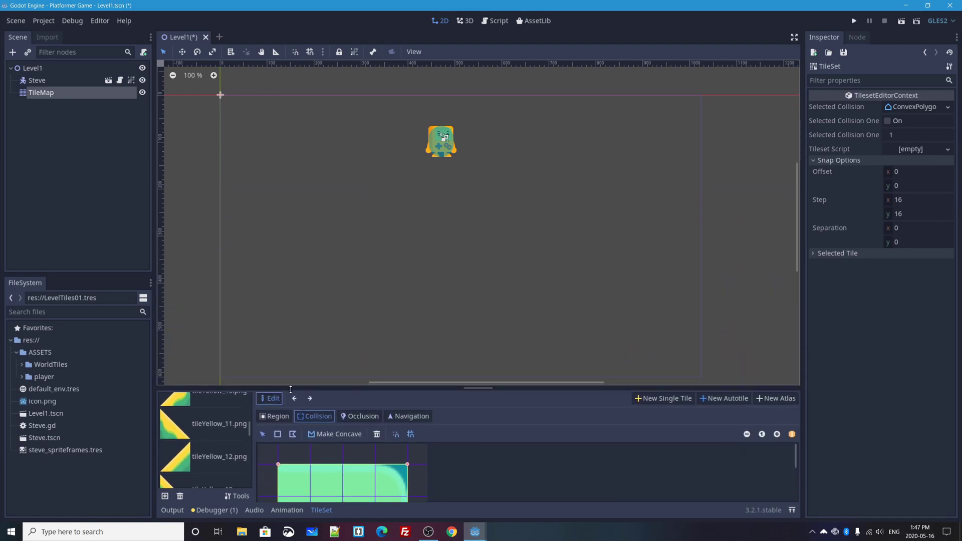
{"action": "left_click", "coordinate": [44, 94]}
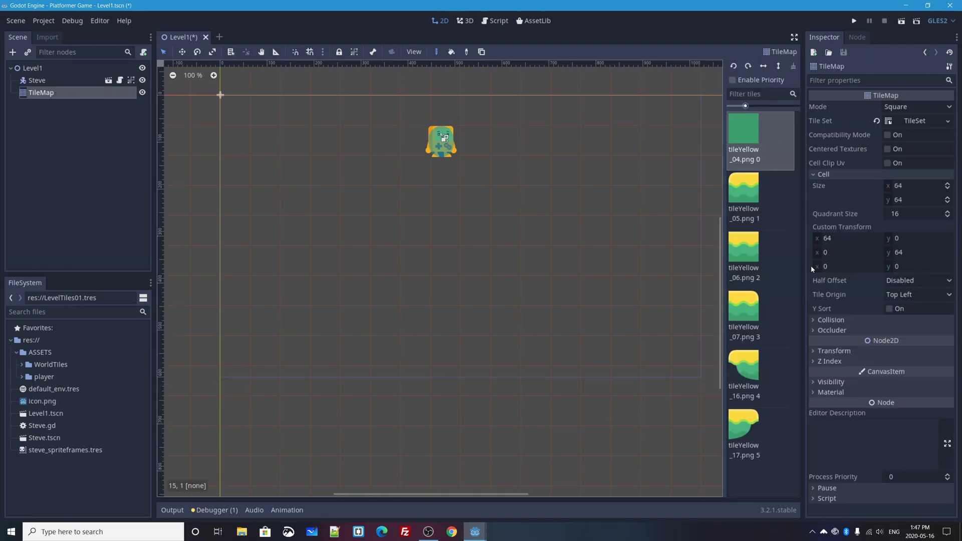
{"action": "left_click", "coordinate": [947, 122]}
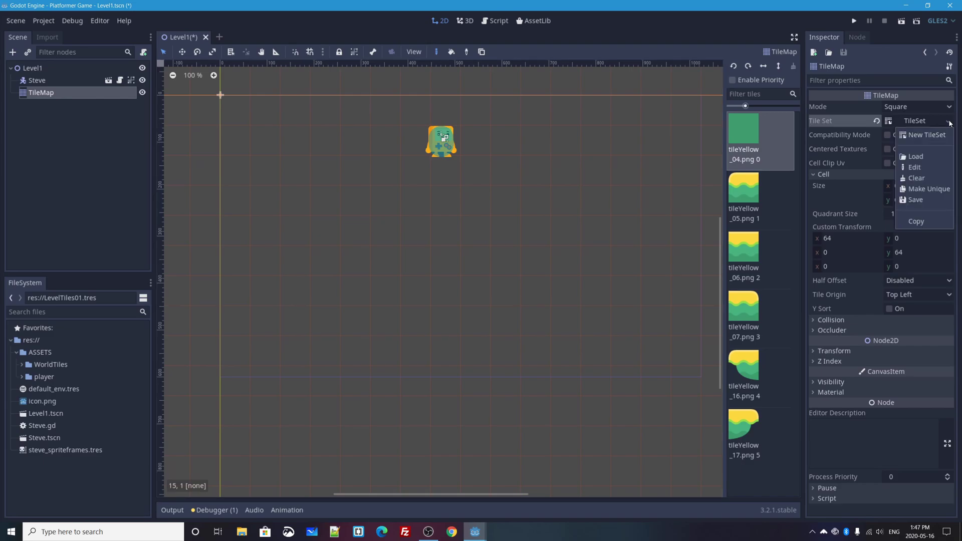
{"action": "left_click", "coordinate": [922, 200]}
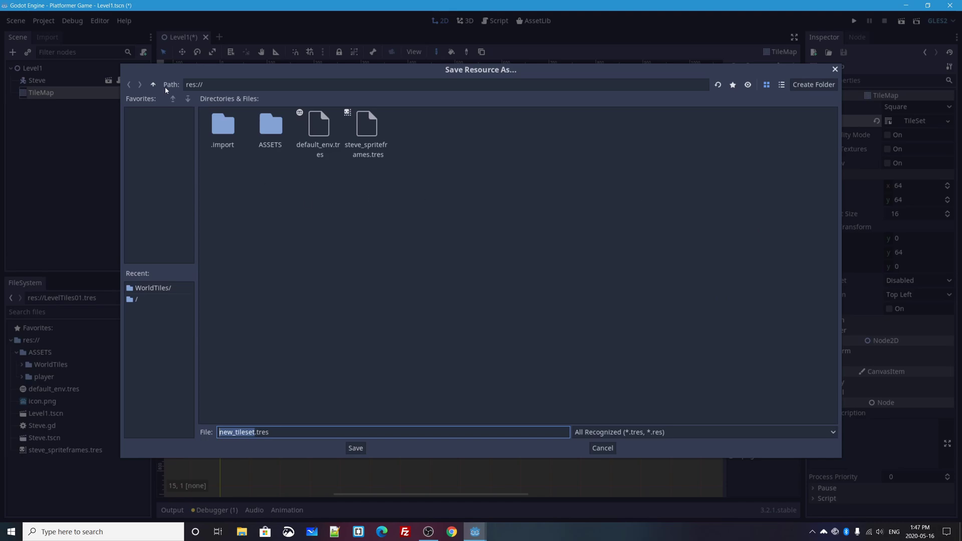
{"action": "left_click", "coordinate": [233, 437]}
{"action": "left_click_drag", "start_coordinate": [228, 436], "coordinate": [214, 437]}
{"action": "left_click", "coordinate": [214, 437]}
{"action": "key", "text": "BackSpace"}
{"action": "key", "text": "BackSpace"}
{"action": "key", "text": "BackSpace"}
{"action": "type", "text": "world"}
{"action": "left_click", "coordinate": [355, 448]}
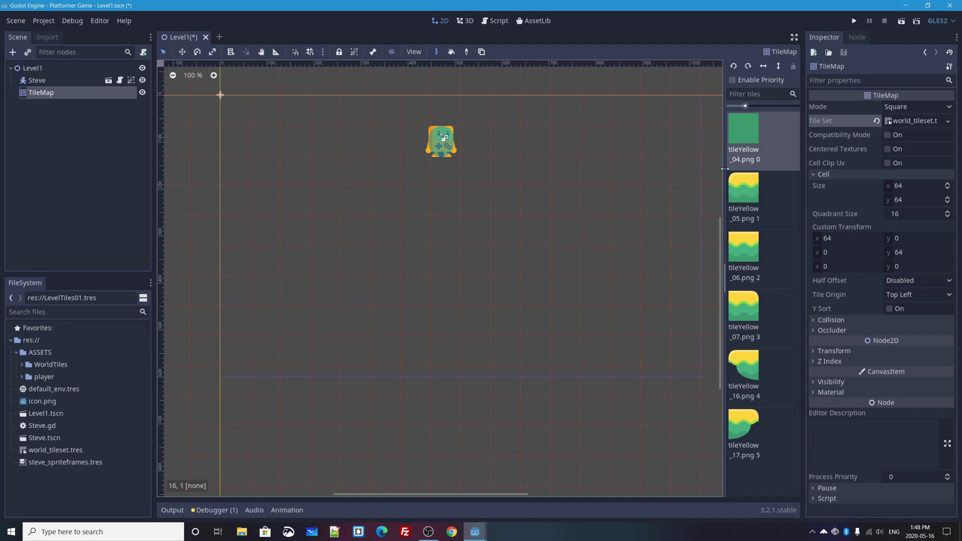
Widen the tile palette to two columns, then paint and erase a test row of green tiles.
{"action": "mouse_move", "coordinate": [725, 169]}
{"action": "left_mouse_down"}
{"action": "mouse_move", "coordinate": [664, 166]}
{"action": "mouse_move", "coordinate": [722, 152]}
{"action": "left_mouse_up"}
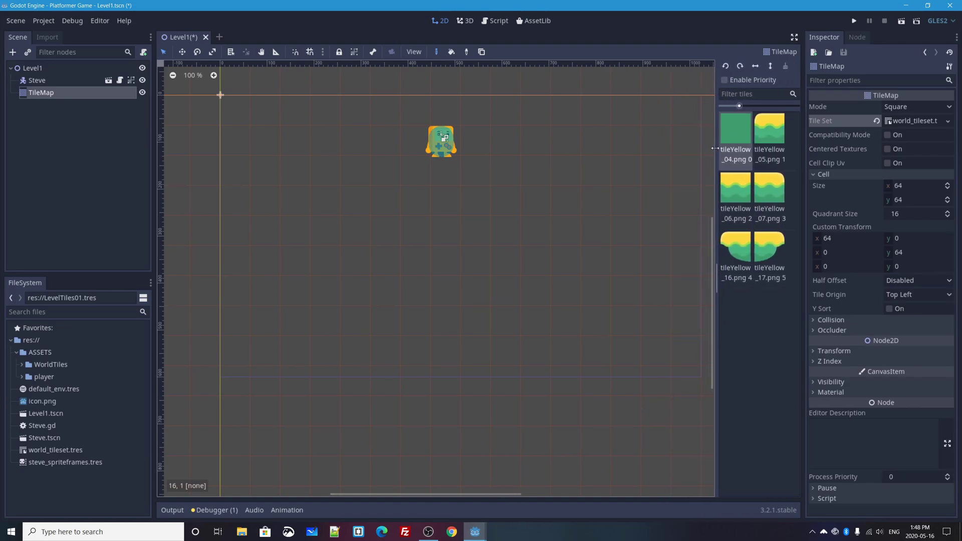
{"action": "left_click_drag", "start_coordinate": [714, 149], "coordinate": [711, 148]}
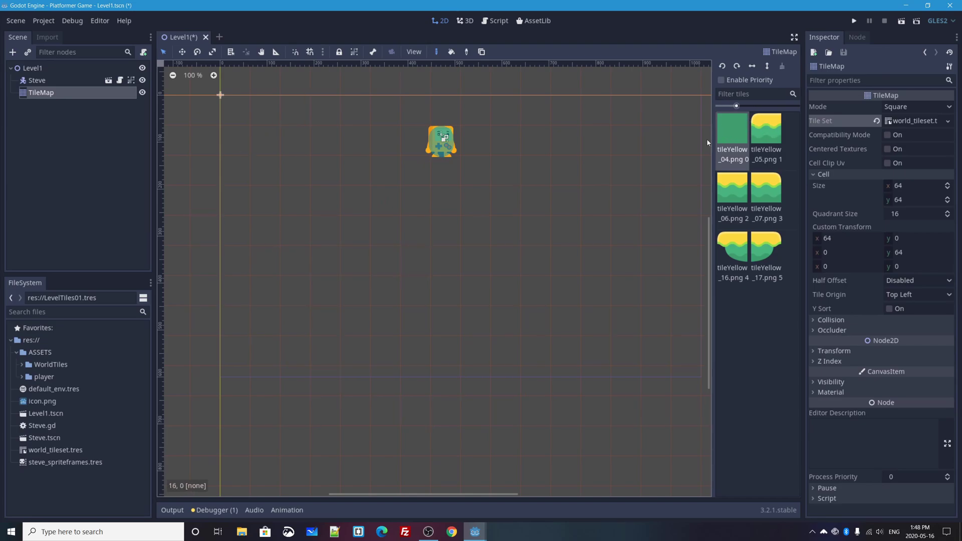
{"action": "left_click", "coordinate": [325, 242]}
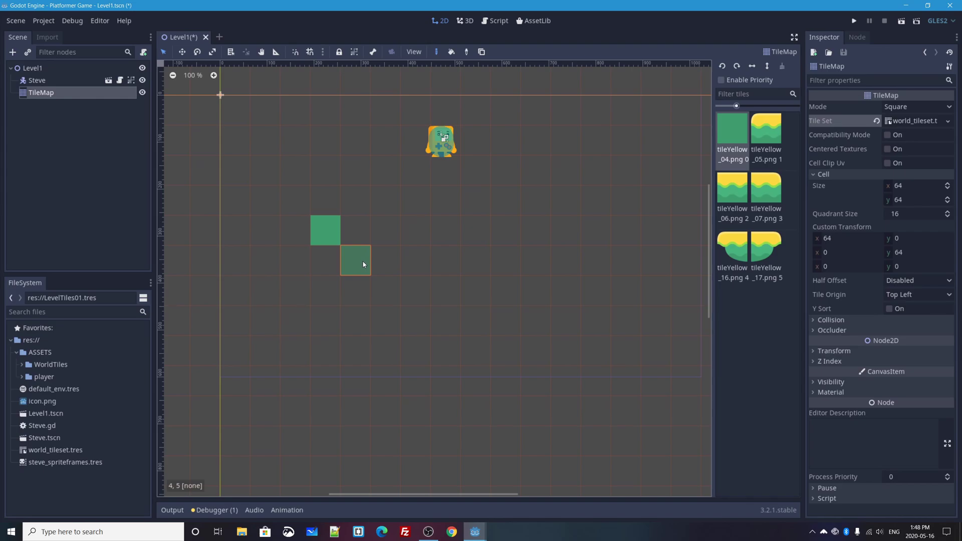
{"action": "left_click", "coordinate": [359, 236]}
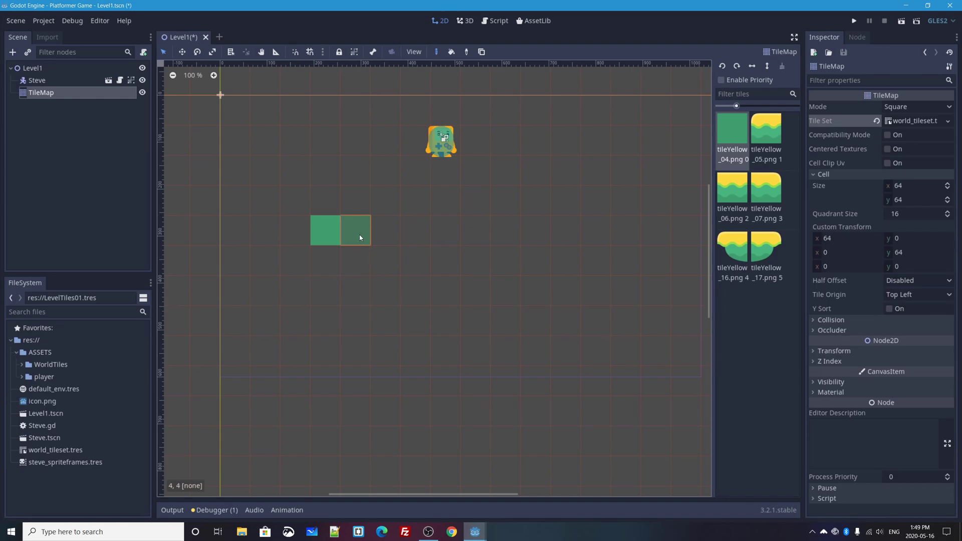
{"action": "left_click_drag", "start_coordinate": [387, 236], "coordinate": [592, 235]}
{"action": "left_click", "coordinate": [445, 235]}
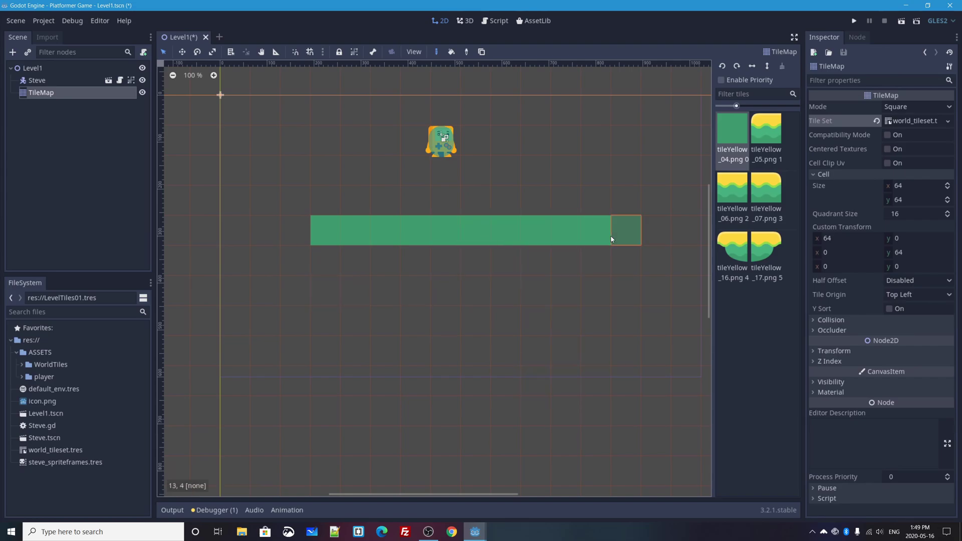
{"action": "right_click", "coordinate": [594, 230]}
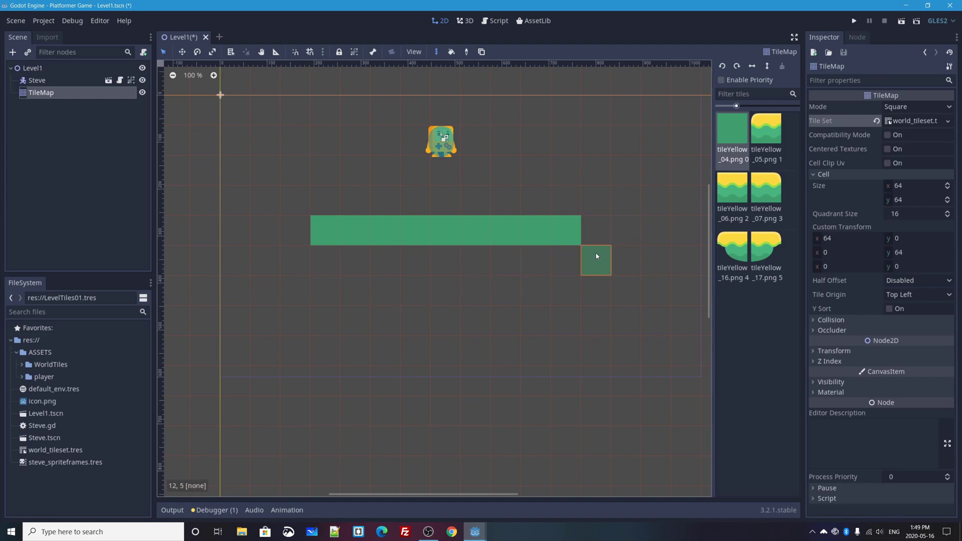
{"action": "right_click_drag", "start_coordinate": [593, 229], "coordinate": [312, 229]}
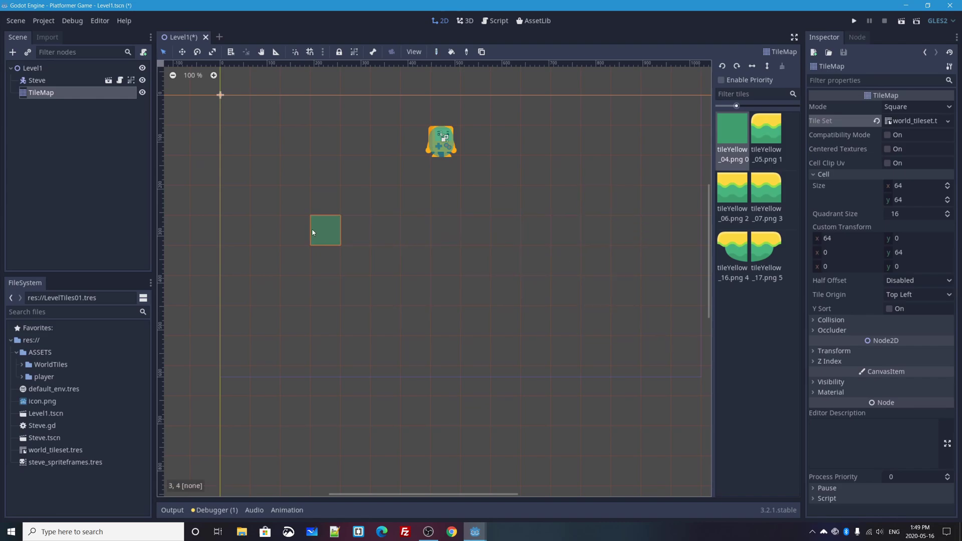
Paint a tileYellow_06 grass row from cell 3,8 to 11,8, ending with tileYellow_07 at 12,8.
{"action": "left_click", "coordinate": [738, 183]}
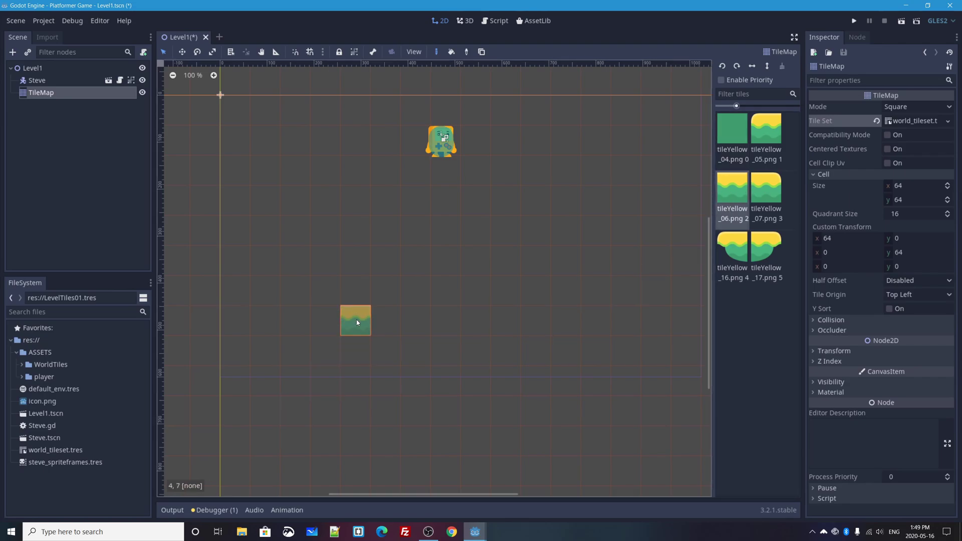
{"action": "left_click", "coordinate": [340, 351]}
{"action": "left_click_drag", "start_coordinate": [340, 351], "coordinate": [571, 351]}
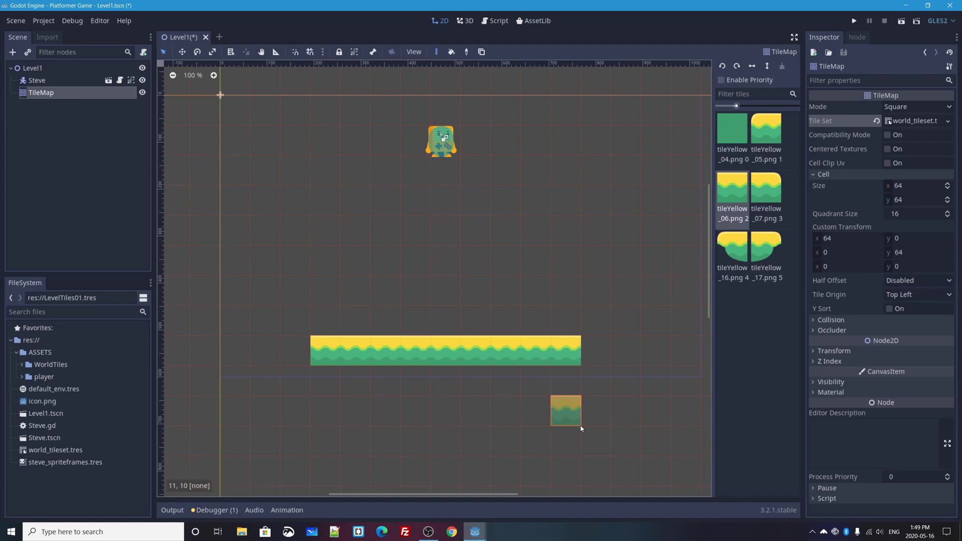
{"action": "left_click", "coordinate": [773, 183]}
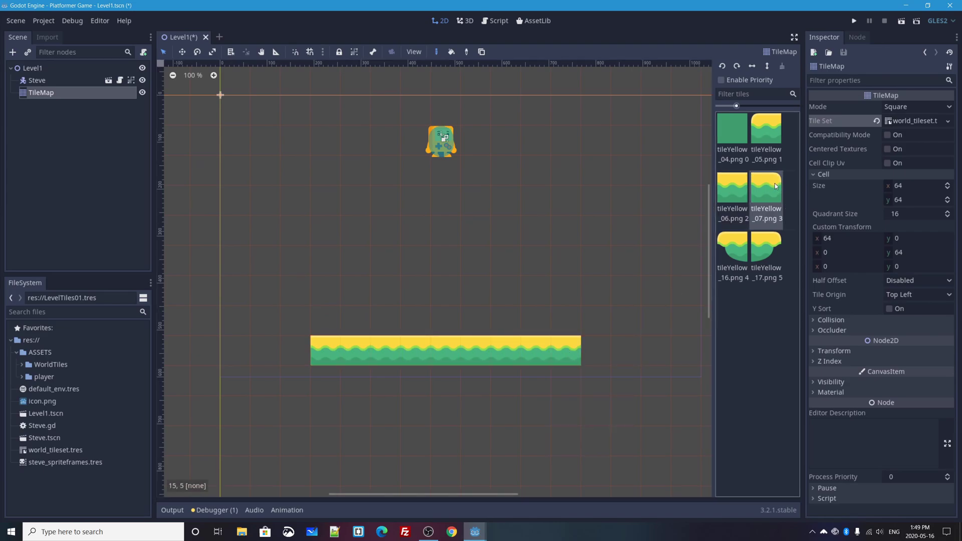
{"action": "left_click", "coordinate": [595, 347]}
Extend the platform one tile left with tileYellow_05 and fill the row beneath with green earth.
{"action": "left_click", "coordinate": [774, 131]}
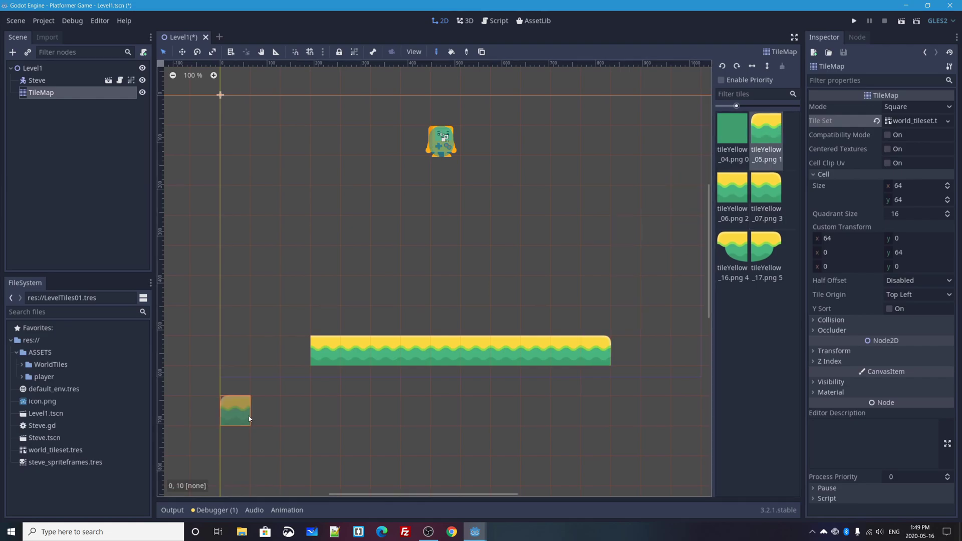
{"action": "left_click", "coordinate": [295, 351]}
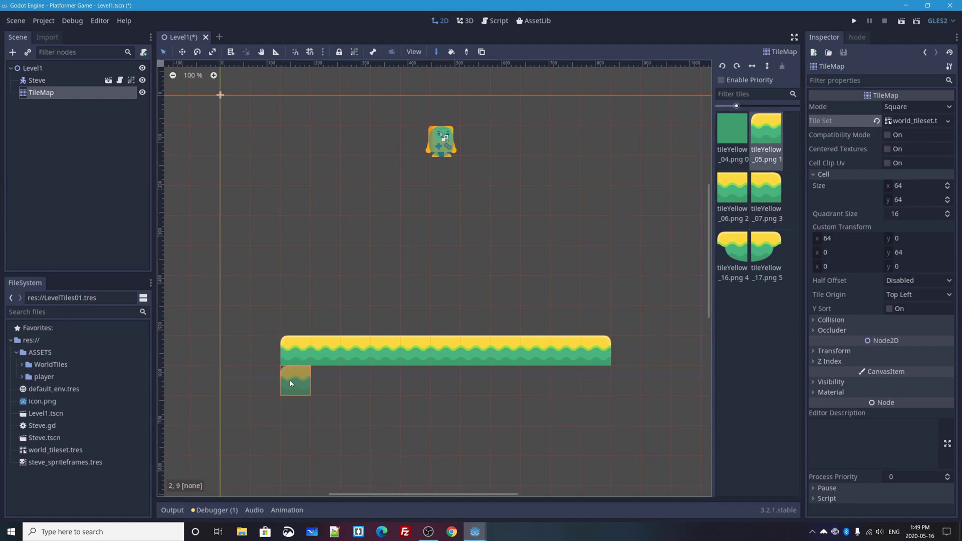
{"action": "left_click", "coordinate": [735, 130]}
{"action": "mouse_move", "coordinate": [295, 380]}
{"action": "left_mouse_down"}
{"action": "mouse_move", "coordinate": [492, 373]}
{"action": "mouse_move", "coordinate": [596, 393]}
{"action": "mouse_move", "coordinate": [544, 408]}
{"action": "mouse_move", "coordinate": [298, 411]}
{"action": "left_mouse_up"}
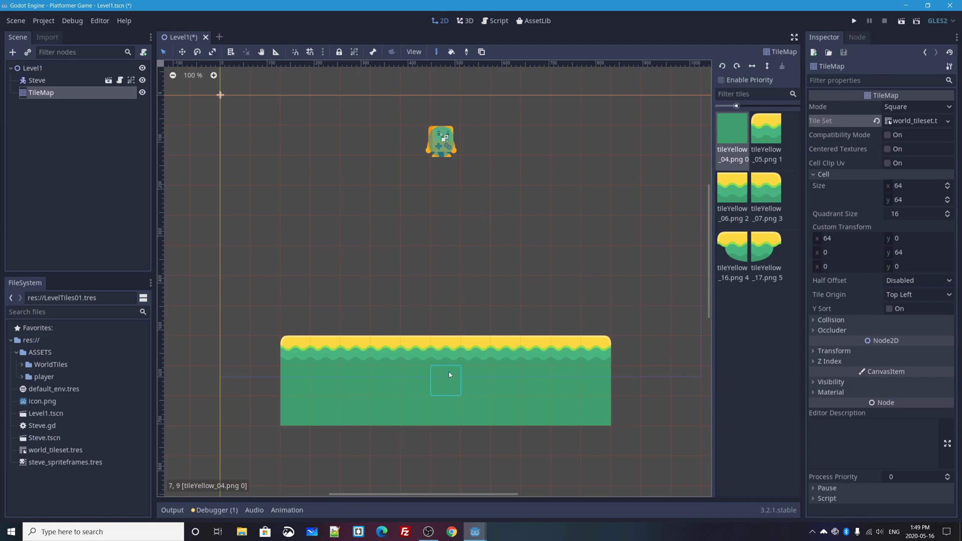
Build a floating platform from tileYellow_16 and tileYellow_17 end caps joined by tileYellow_06 grass.
{"action": "scroll", "coordinate": [455, 335], "scroll_direction": "down", "scroll_amount": 3}
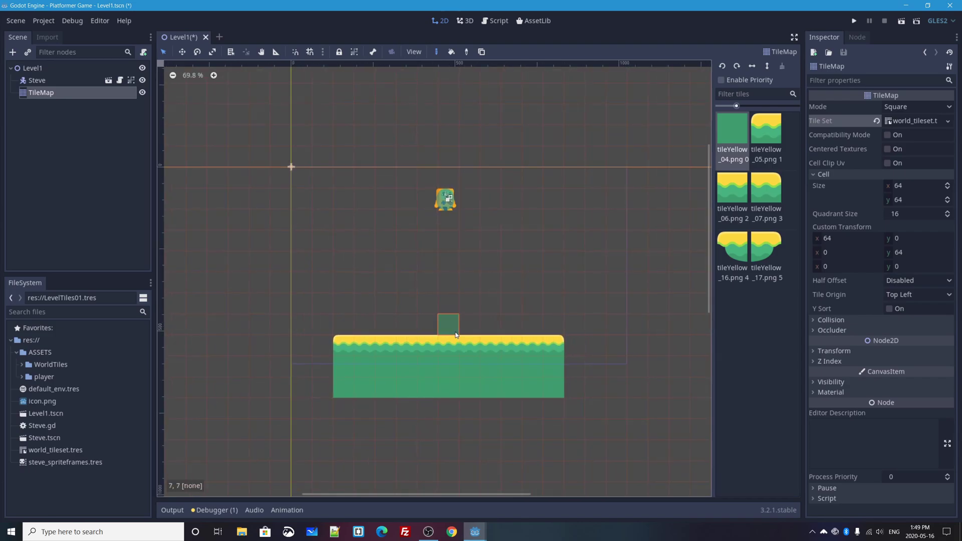
{"action": "scroll", "coordinate": [456, 335], "scroll_direction": "down", "scroll_amount": 4}
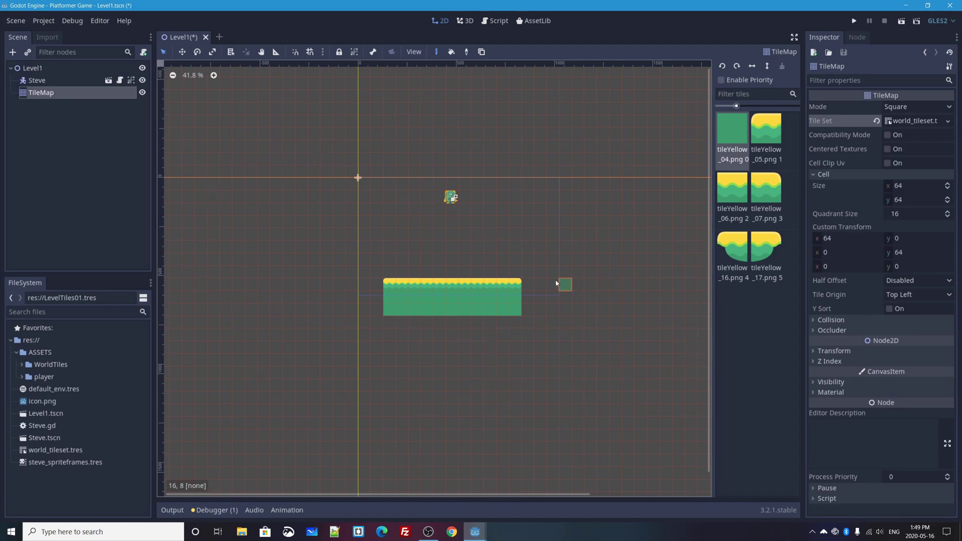
{"action": "scroll", "coordinate": [571, 273], "scroll_direction": "up", "scroll_amount": 2}
{"action": "scroll", "coordinate": [332, 235], "scroll_direction": "up", "scroll_amount": 3}
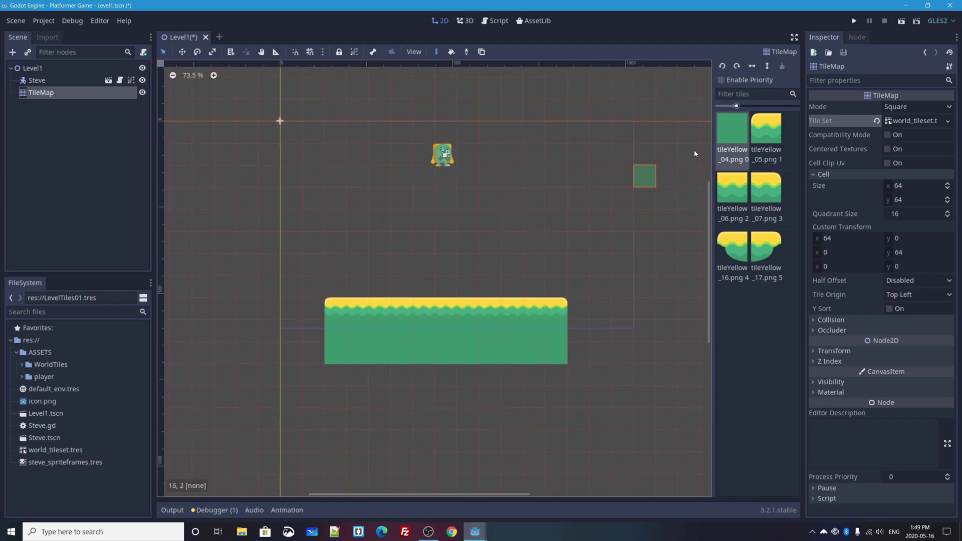
{"action": "scroll", "coordinate": [575, 227], "scroll_direction": "up", "scroll_amount": 1}
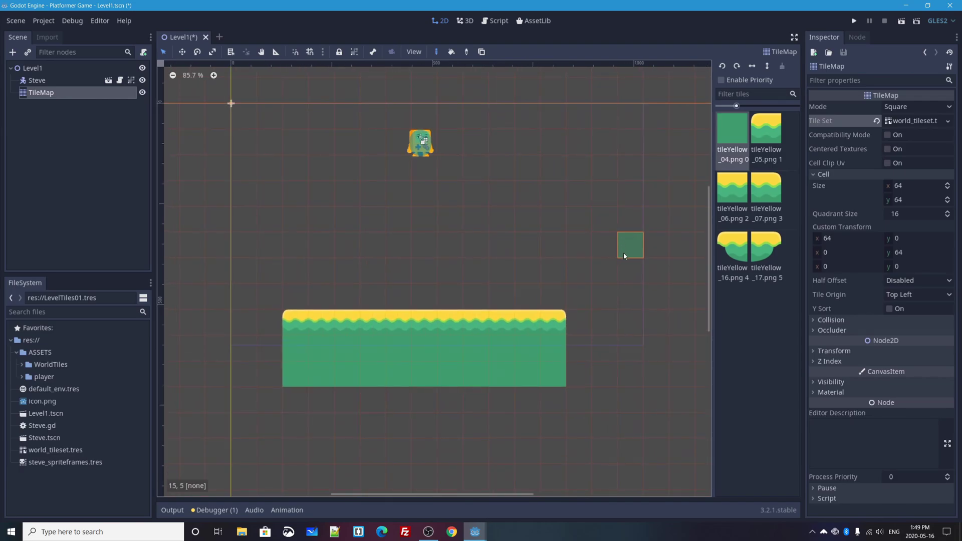
{"action": "left_click", "coordinate": [739, 245]}
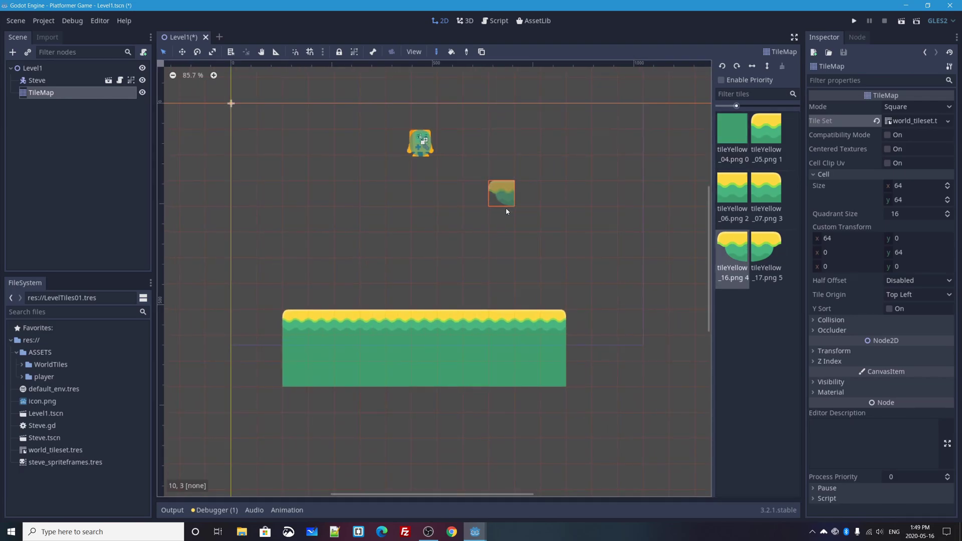
{"action": "left_click", "coordinate": [513, 231]}
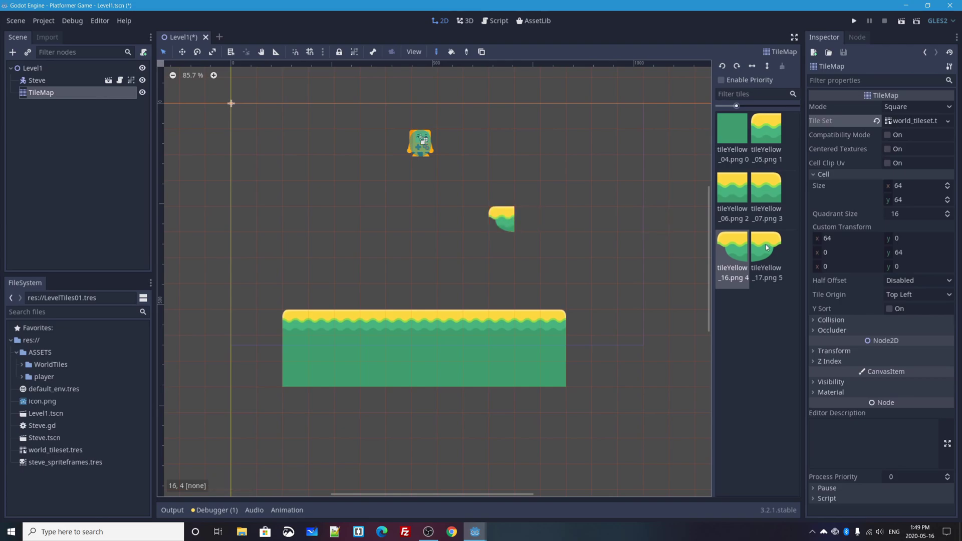
{"action": "left_click", "coordinate": [765, 246]}
{"action": "left_click", "coordinate": [578, 215]}
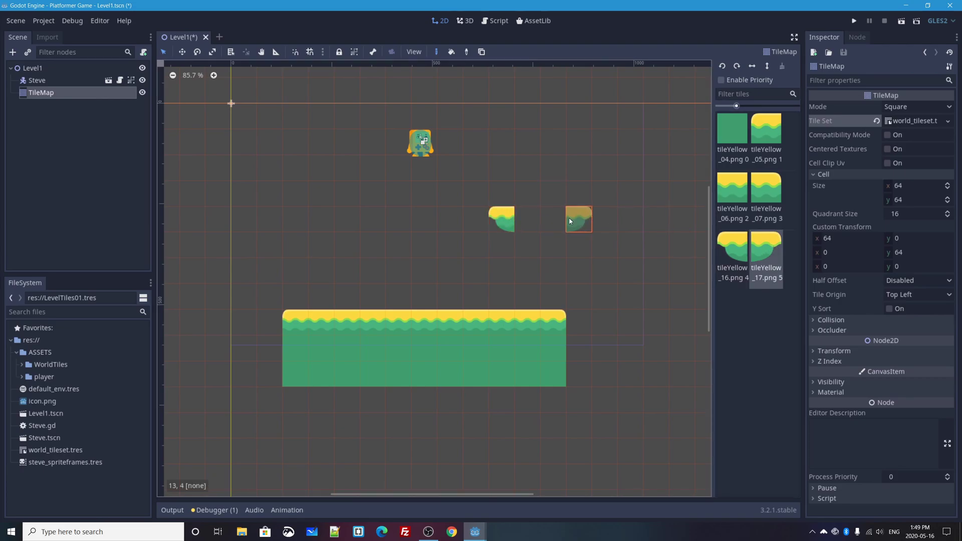
{"action": "left_click", "coordinate": [731, 188]}
{"action": "left_click", "coordinate": [554, 219]}
{"action": "left_click", "coordinate": [527, 220]}
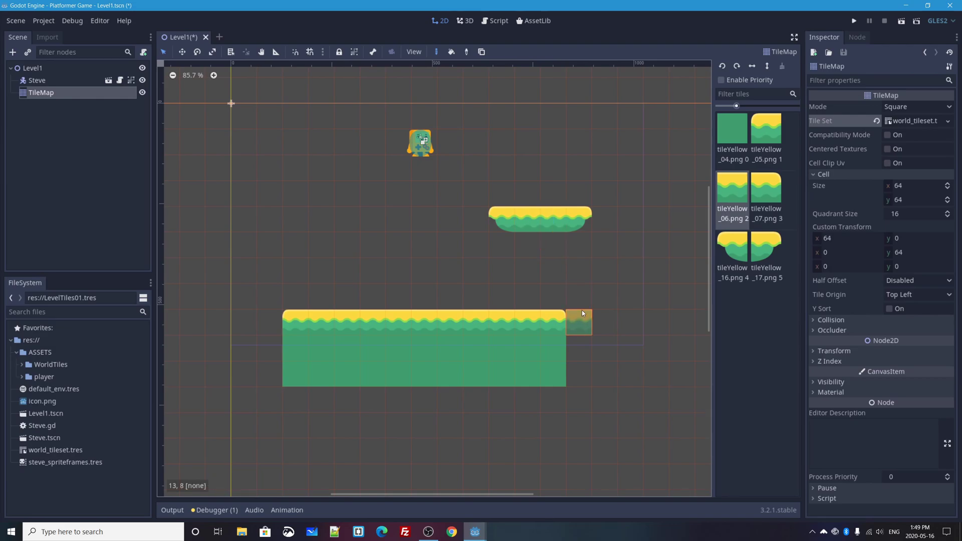
Run the scene and jump Steve onto the floating platform, then walk him off its edge.
{"action": "left_click", "coordinate": [901, 23]}
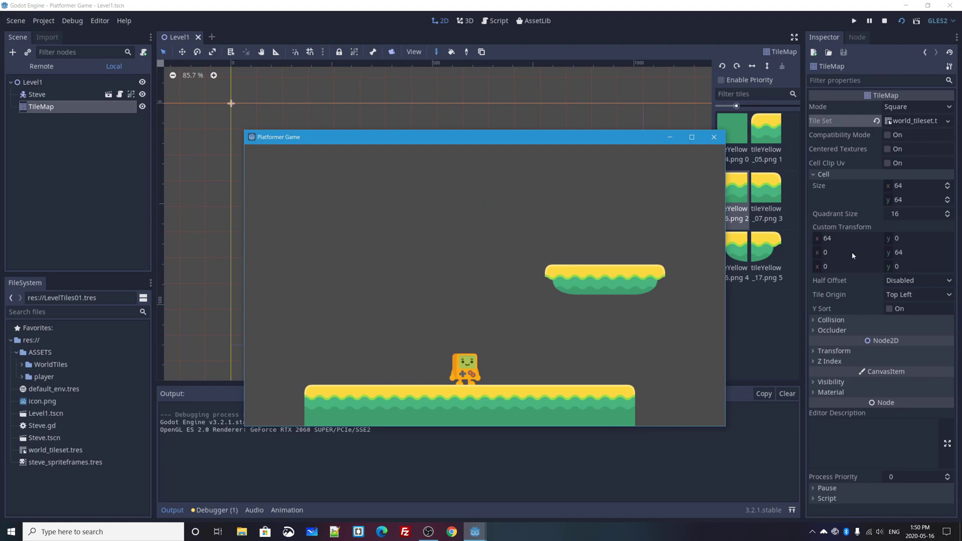
{"action": "key", "text": "Right"}
{"action": "key", "text": "Left"}
{"action": "key", "text": "Up"}
{"action": "key", "text": "Right"}
{"action": "key", "text": "Up"}
{"action": "key", "text": "Right"}
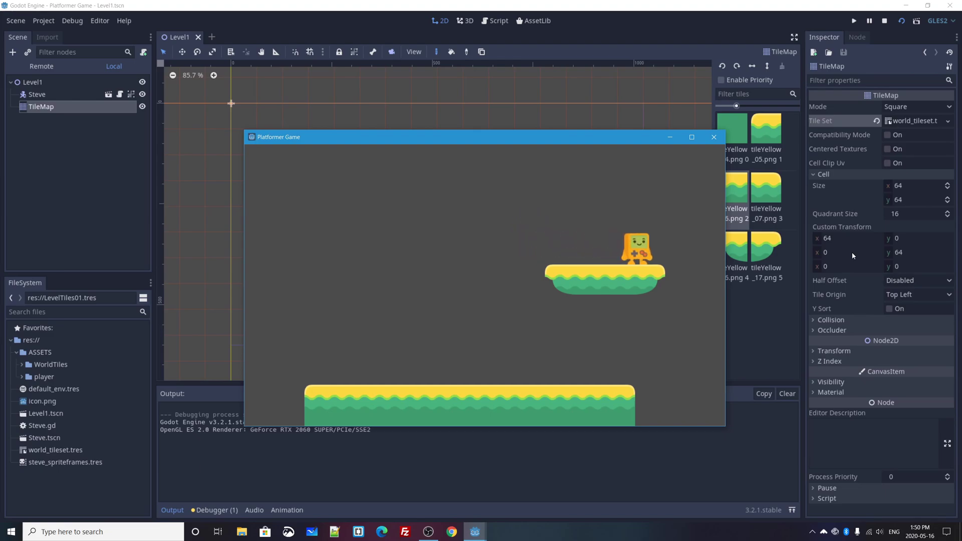
{"action": "key", "text": "Left"}
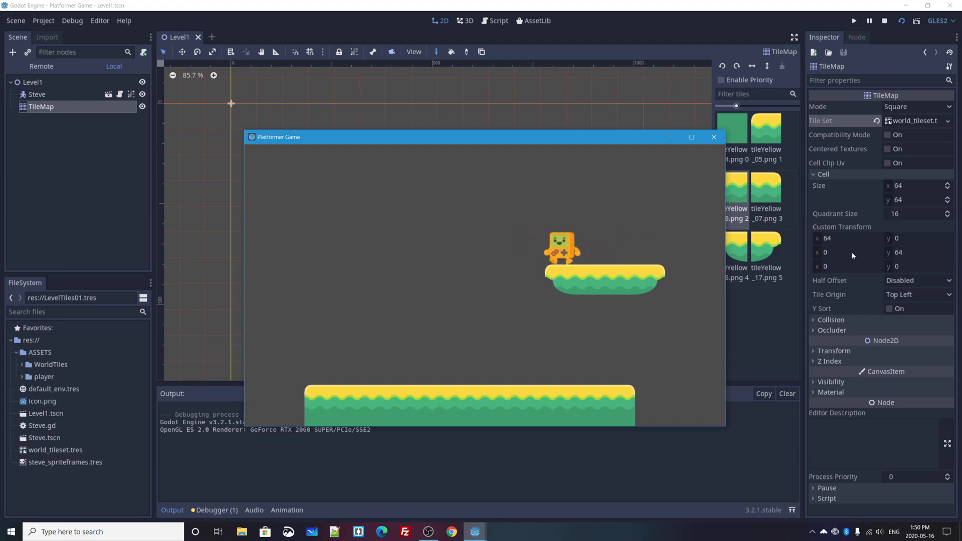
Jump Steve around the ground and back onto the upper platform, then stop the game.
{"action": "key", "text": "Right"}
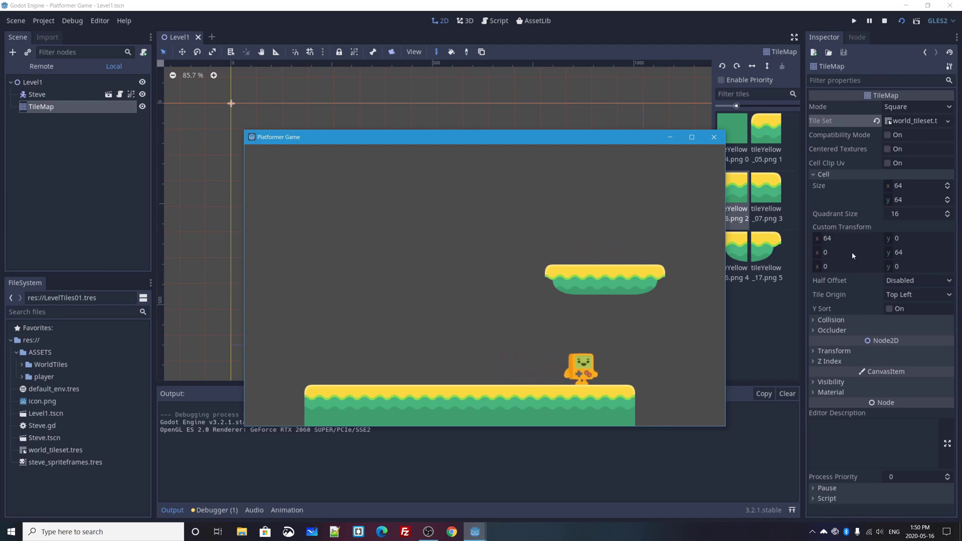
{"action": "key", "text": "Up"}
{"action": "key", "text": "Up"}
{"action": "key", "text": "Up"}
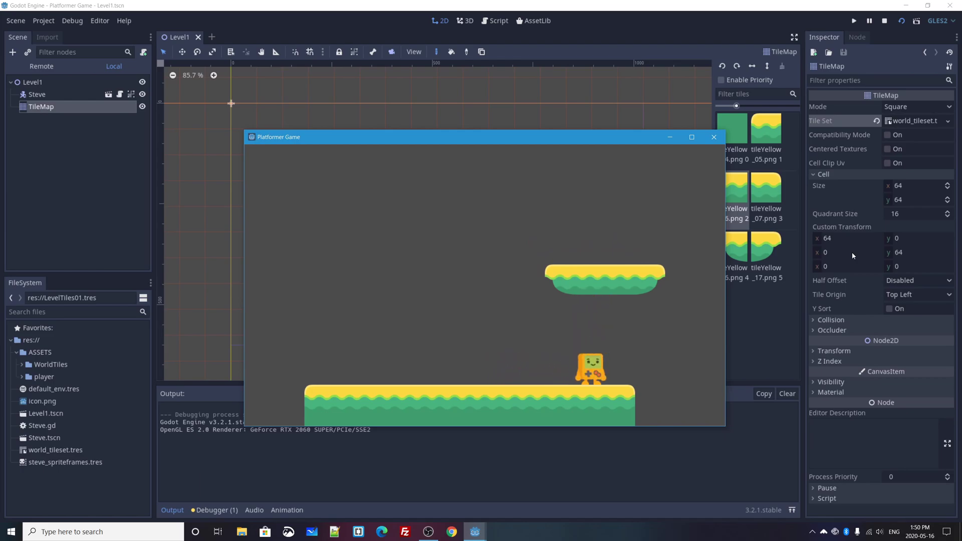
{"action": "key", "text": "Up"}
{"action": "key", "text": "Left"}
{"action": "key", "text": "space"}
{"action": "key", "text": "Right"}
{"action": "key", "text": "Left"}
{"action": "key", "text": "Left"}
{"action": "left_click", "coordinate": [713, 138]}
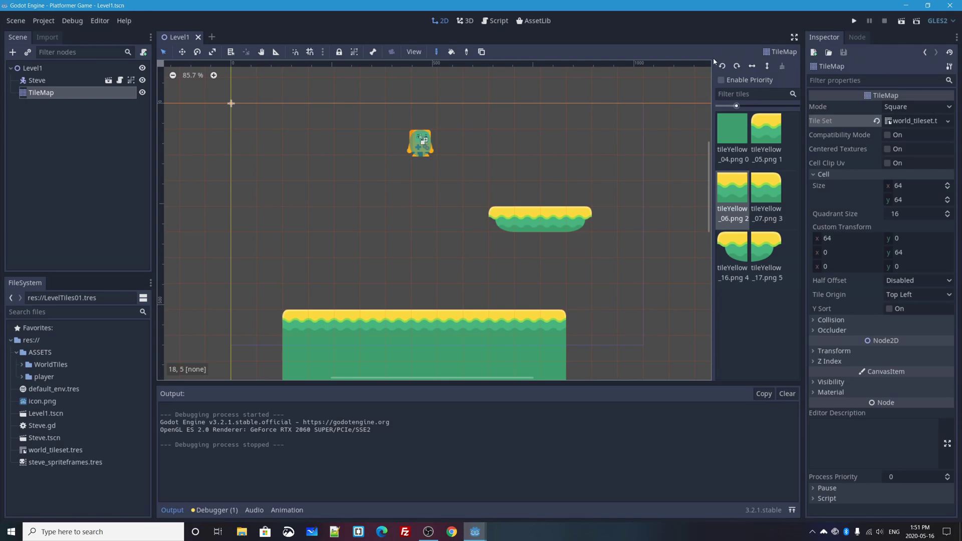
Try the tile brush rotate and flip options, then reset its orientation to upright.
{"action": "left_click", "coordinate": [722, 67]}
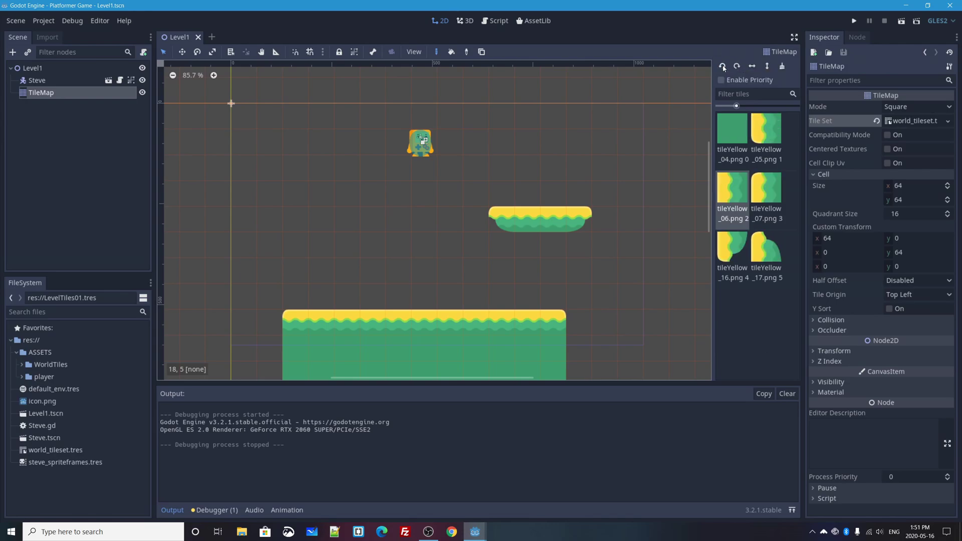
{"action": "left_click", "coordinate": [723, 67]}
{"action": "left_click", "coordinate": [722, 67]}
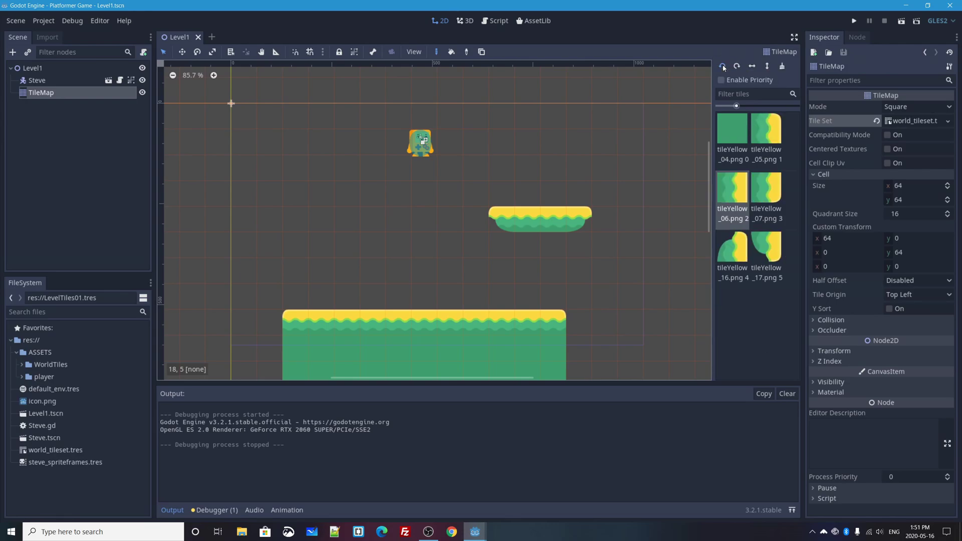
{"action": "left_click", "coordinate": [722, 66]}
{"action": "left_click", "coordinate": [754, 66]}
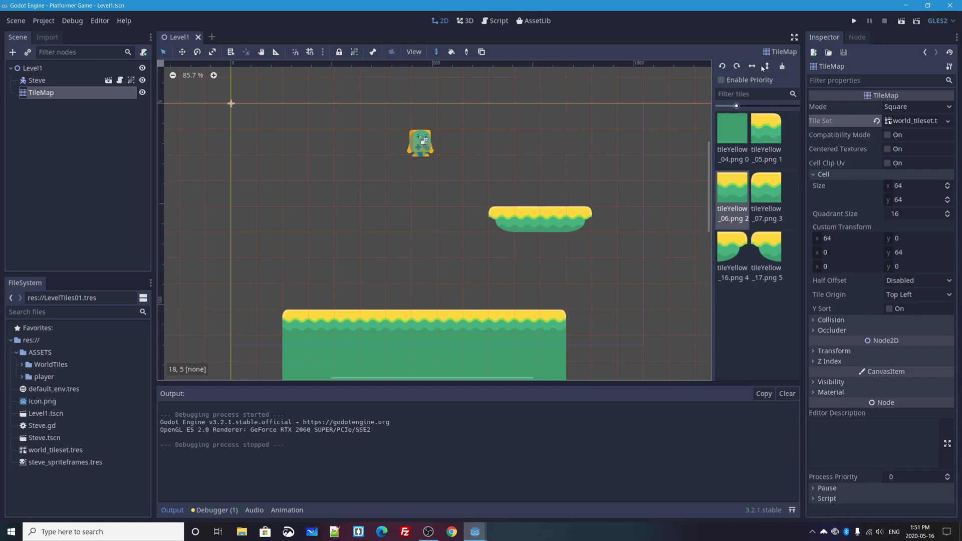
{"action": "left_click", "coordinate": [767, 66]}
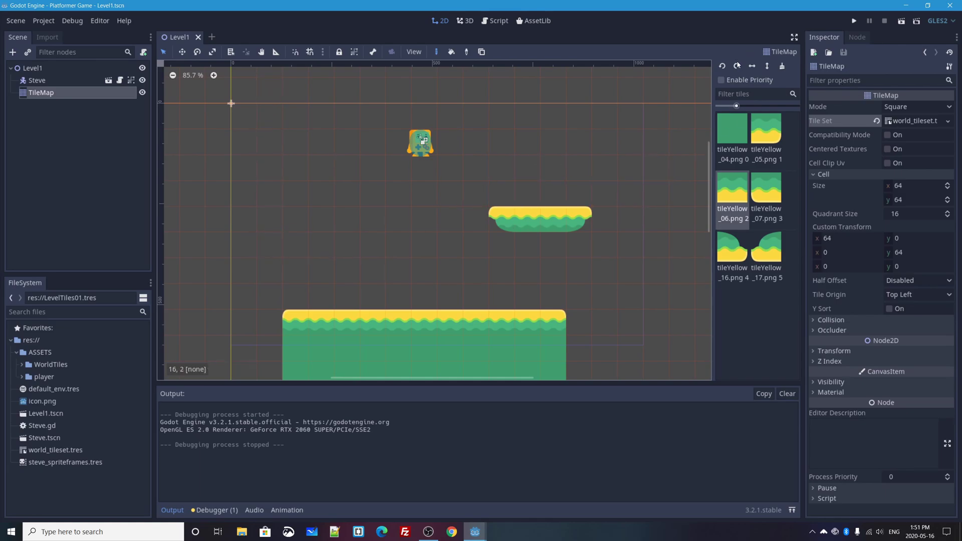
{"action": "left_click", "coordinate": [780, 66]}
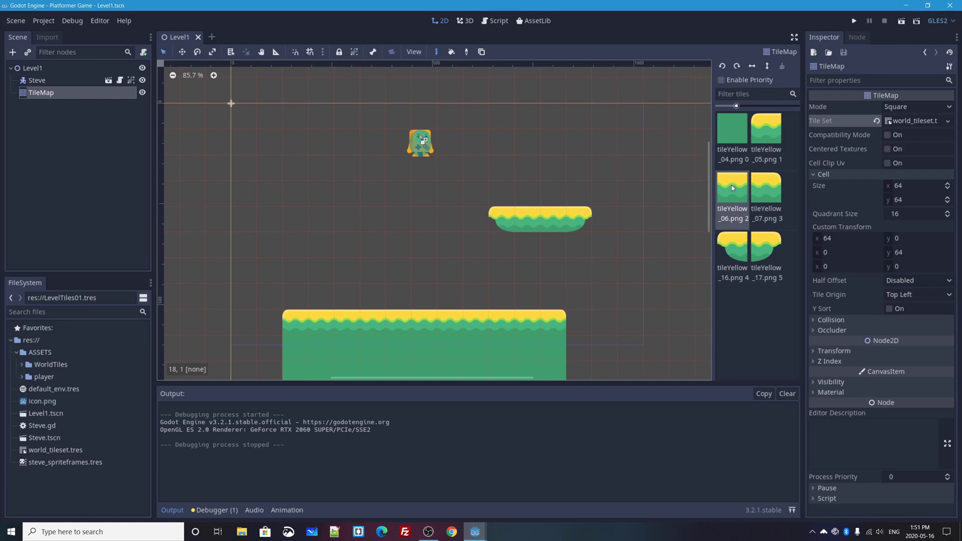
Paint a rotated-right grass column at the left, capped top and bottom with rounded end tiles.
{"action": "left_click", "coordinate": [737, 67]}
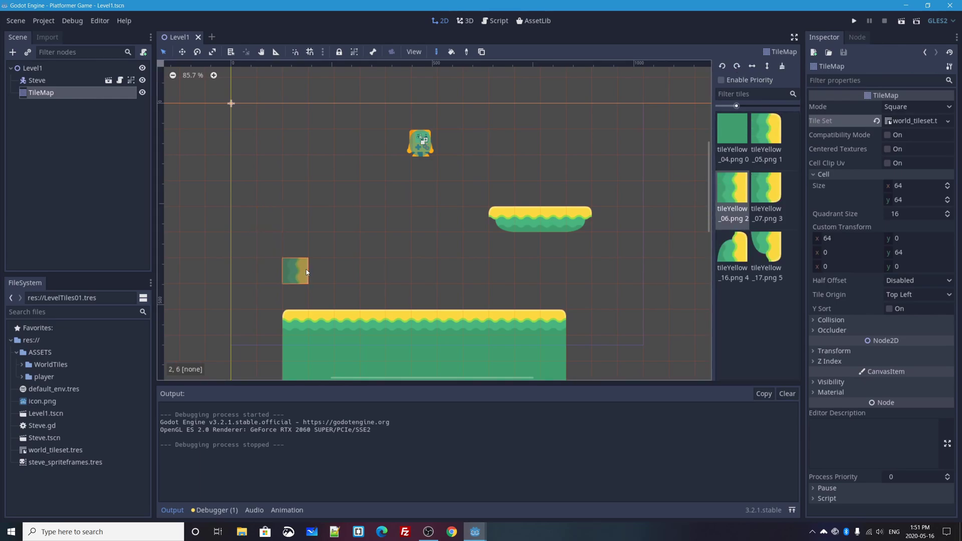
{"action": "left_click_drag", "start_coordinate": [269, 280], "coordinate": [266, 117]}
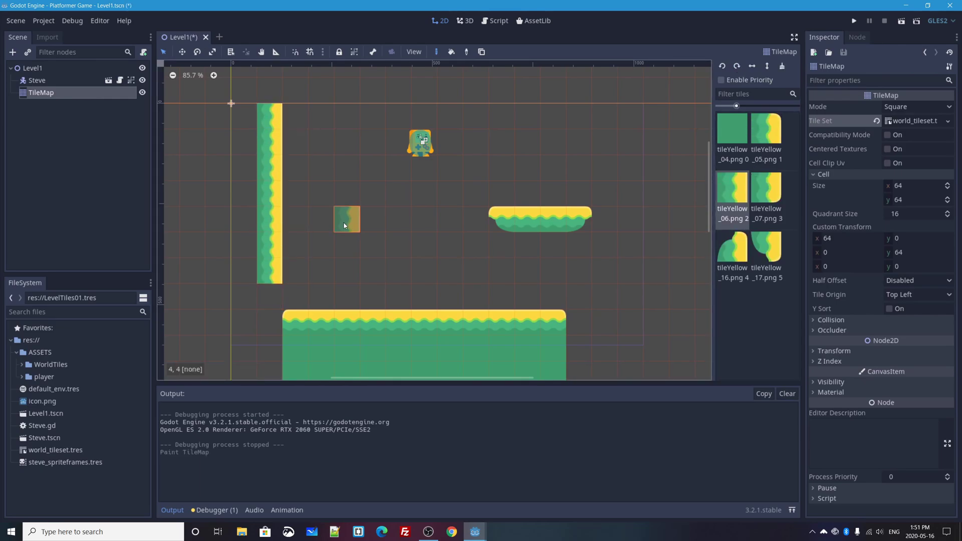
{"action": "left_click", "coordinate": [732, 248]}
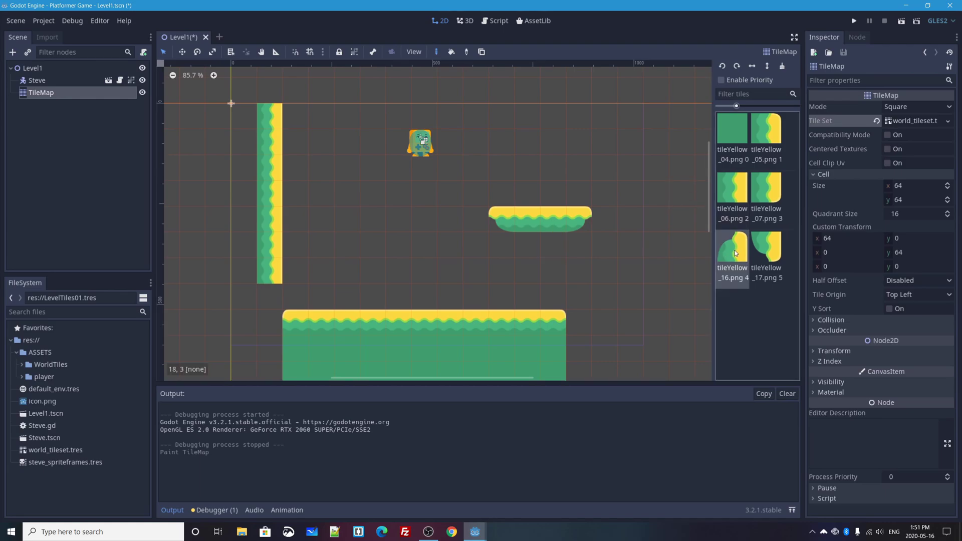
{"action": "left_click", "coordinate": [268, 94]}
{"action": "left_click", "coordinate": [766, 248]}
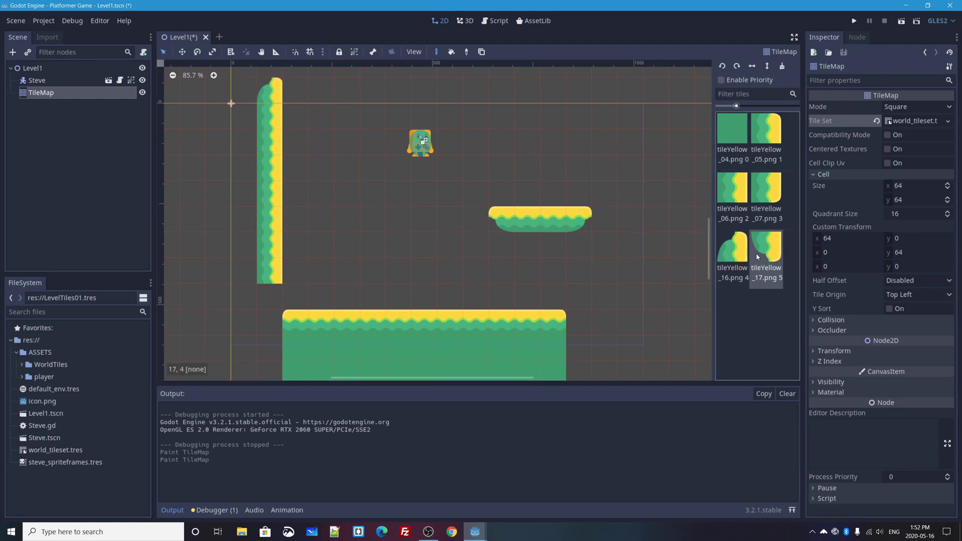
{"action": "left_click", "coordinate": [269, 296]}
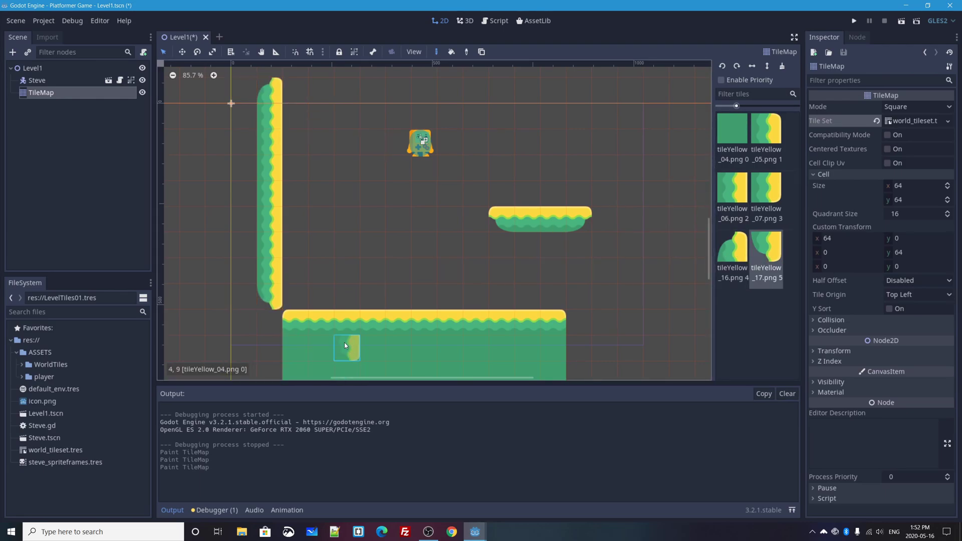
Play-test Steve jumping and running against the new grass wall, then close the game window.
{"action": "left_click", "coordinate": [902, 22]}
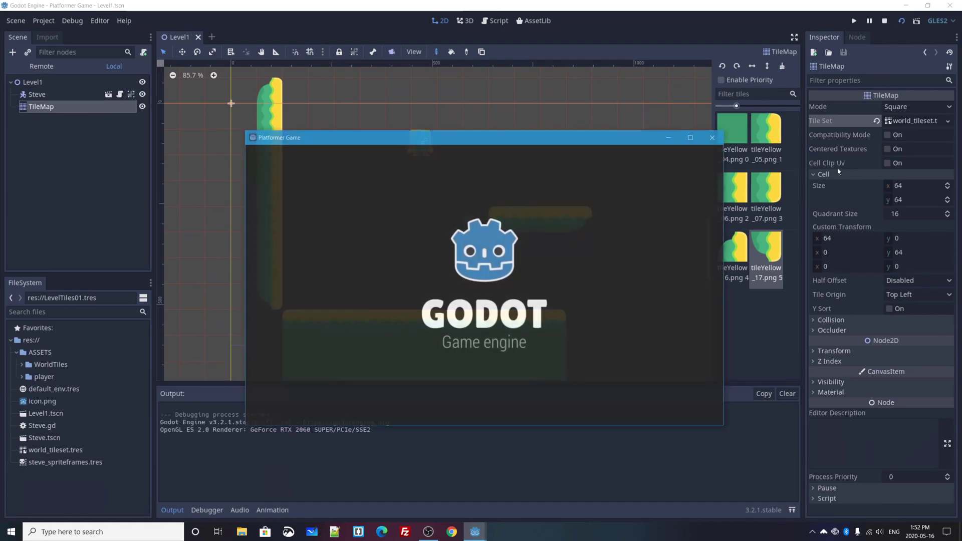
{"action": "key", "text": "Up"}
{"action": "key", "text": "Left"}
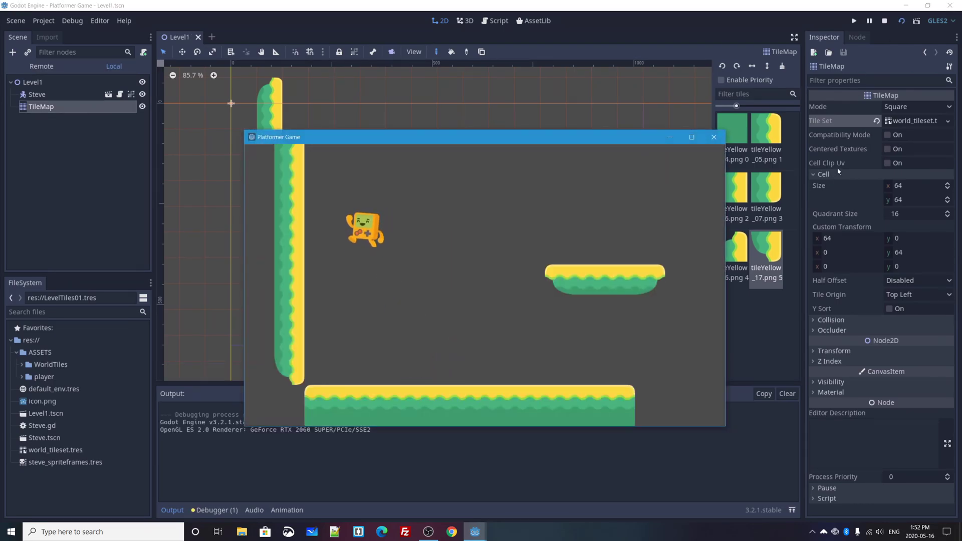
{"action": "key", "text": "Up"}
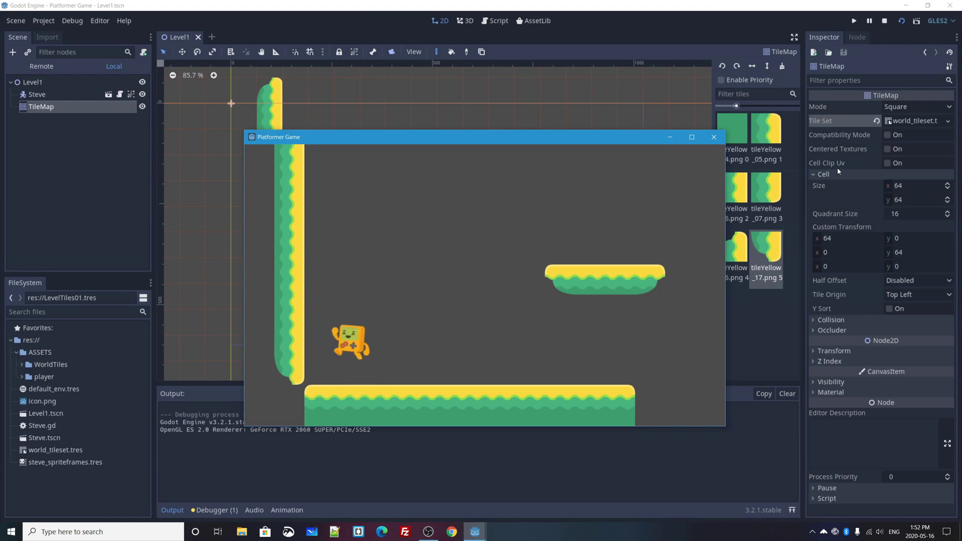
{"action": "key", "text": "Up"}
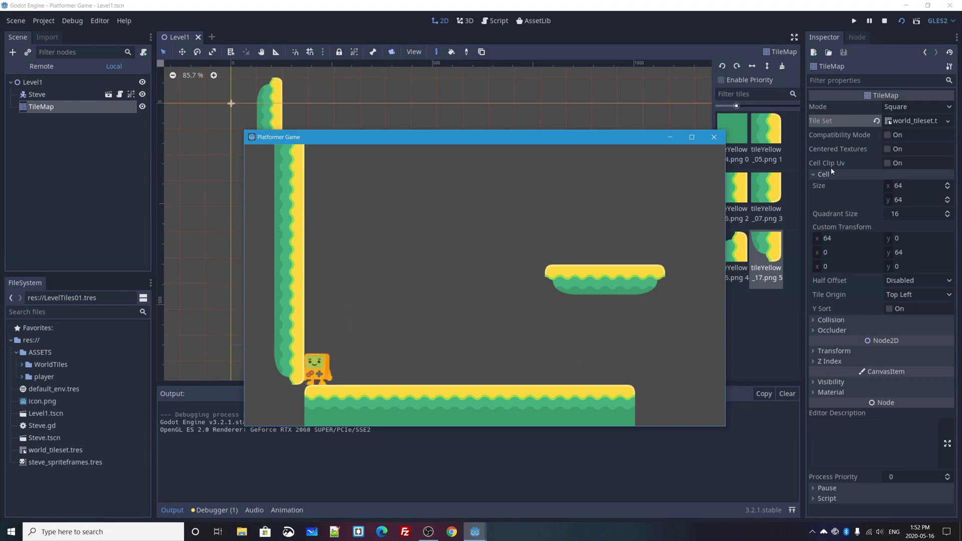
{"action": "key", "text": "Right"}
{"action": "key", "text": "Left"}
{"action": "key", "text": "Right"}
{"action": "key", "text": "Left"}
{"action": "left_click_drag", "start_coordinate": [527, 133], "coordinate": [493, 89]}
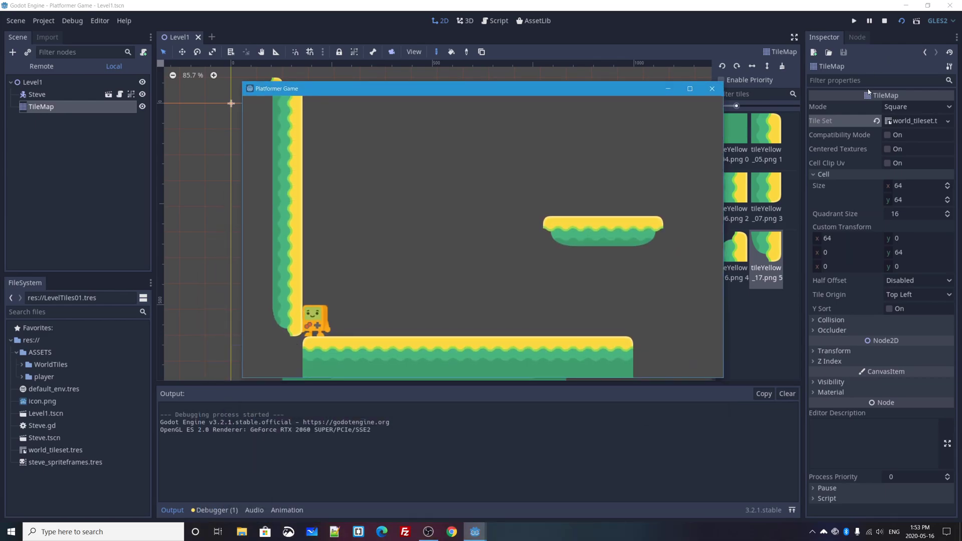
{"action": "left_click", "coordinate": [712, 88]}
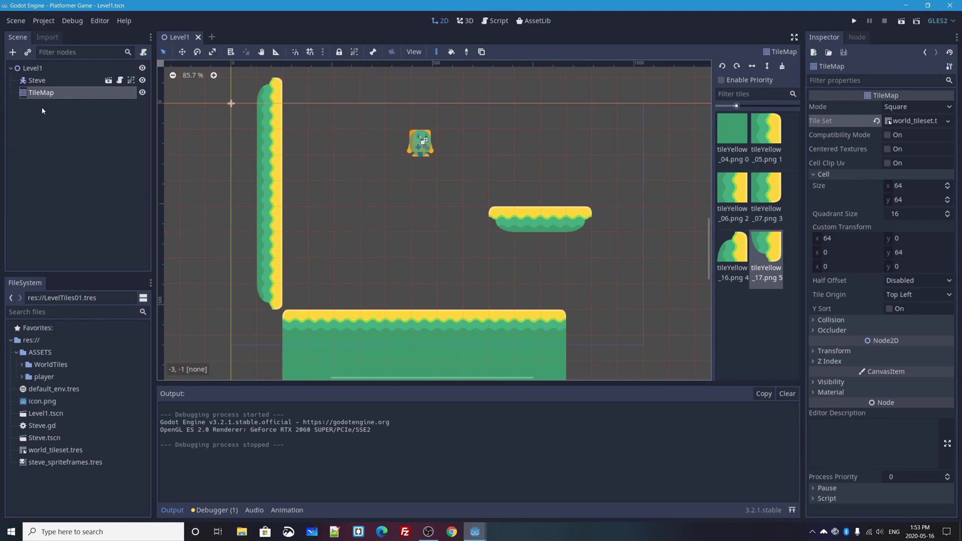
Drag the Steve node below TileMap in the Level1 scene tree.
{"action": "left_click", "coordinate": [36, 80]}
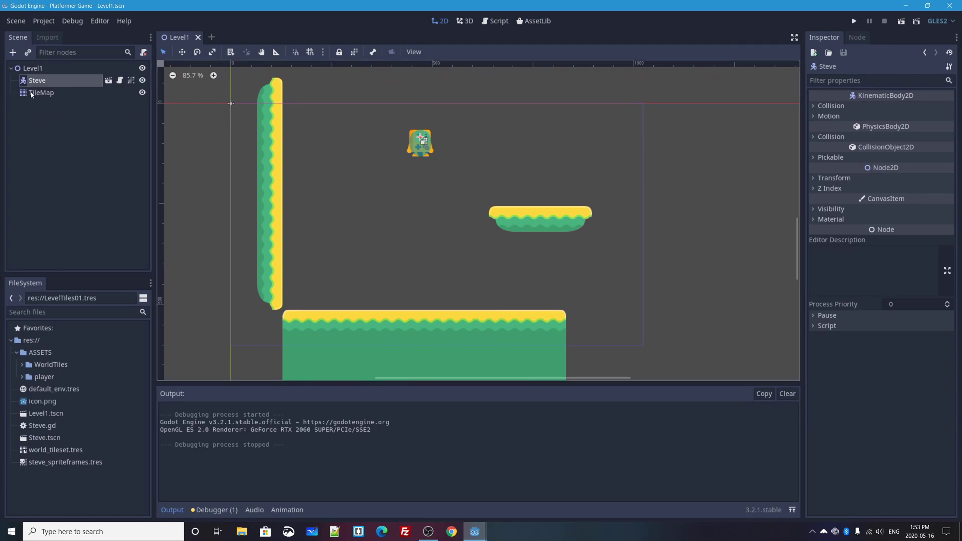
{"action": "left_click", "coordinate": [44, 93]}
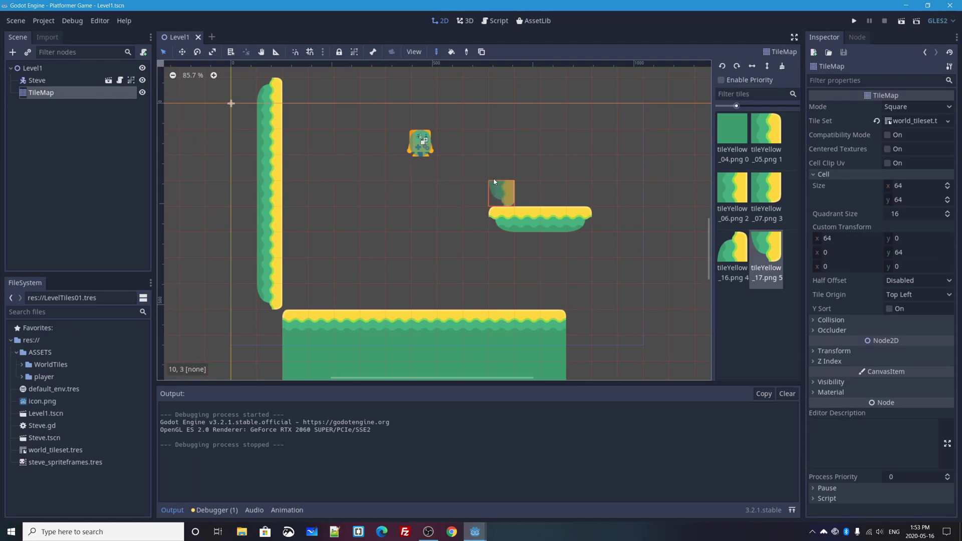
{"action": "left_click", "coordinate": [33, 81]}
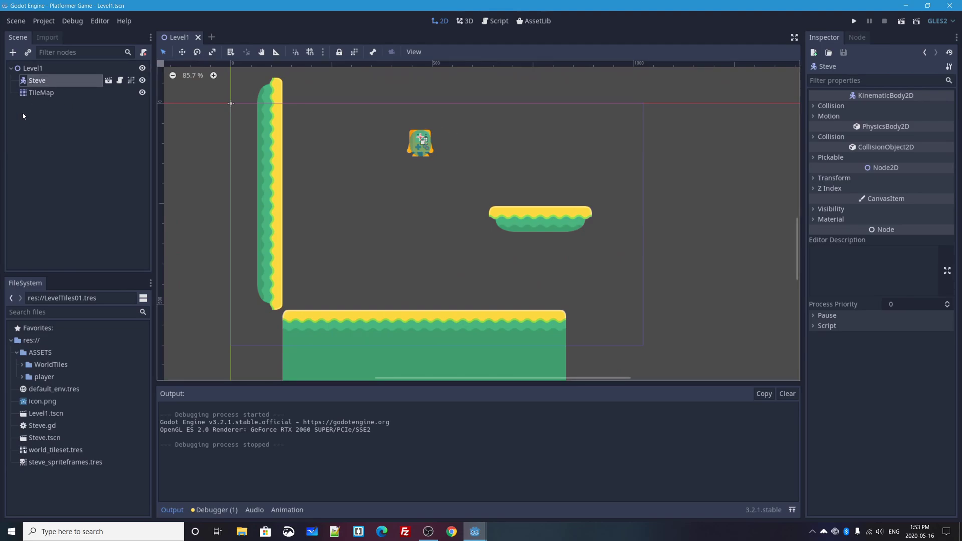
{"action": "left_click", "coordinate": [45, 93]}
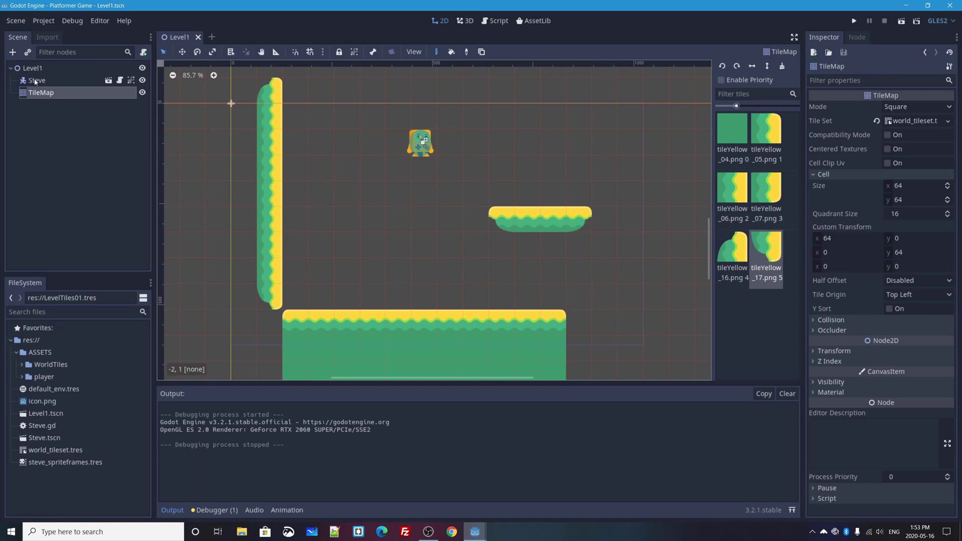
{"action": "left_click_drag", "start_coordinate": [34, 82], "coordinate": [30, 98]}
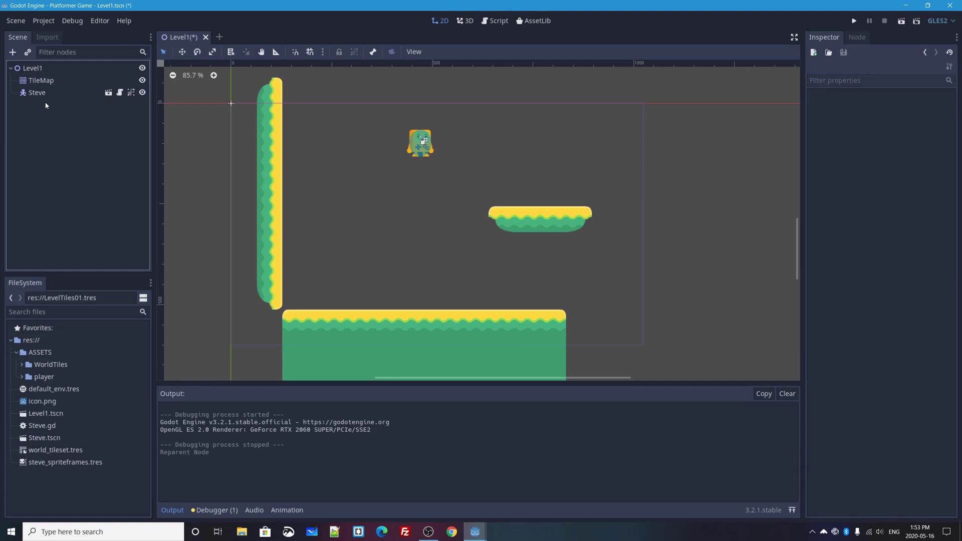
{"action": "left_click", "coordinate": [901, 21]}
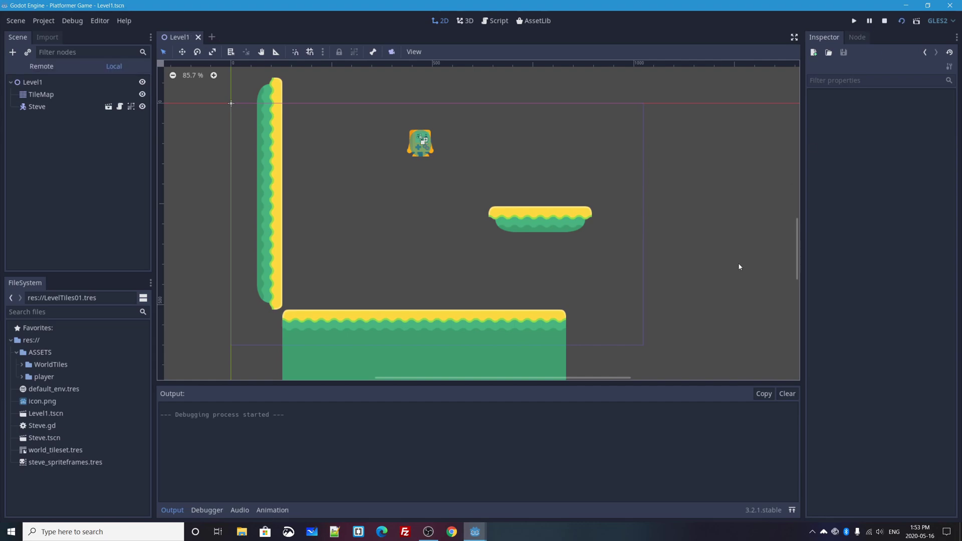
{"action": "key", "text": "Left"}
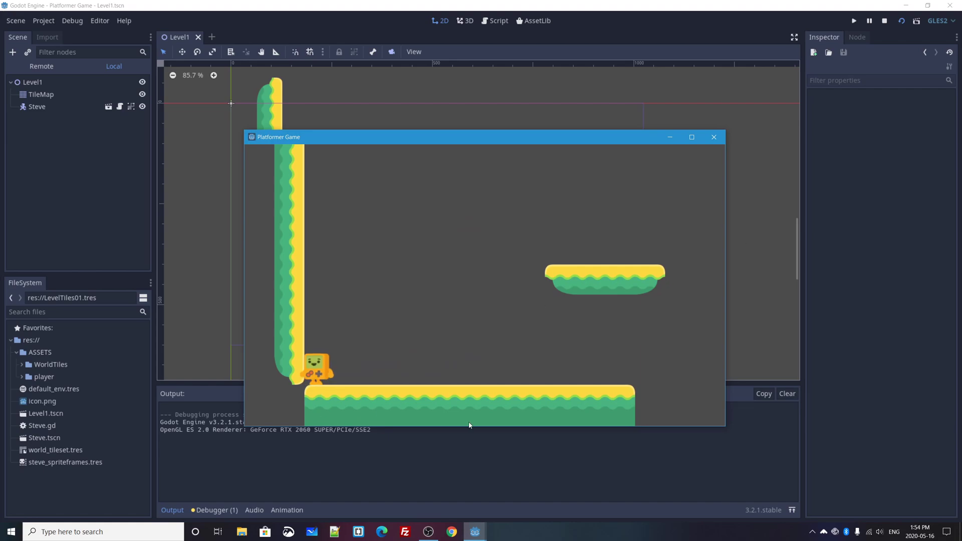
{"action": "key", "text": "Right"}
Close the running game and select the TileMap node.
{"action": "left_click", "coordinate": [714, 137]}
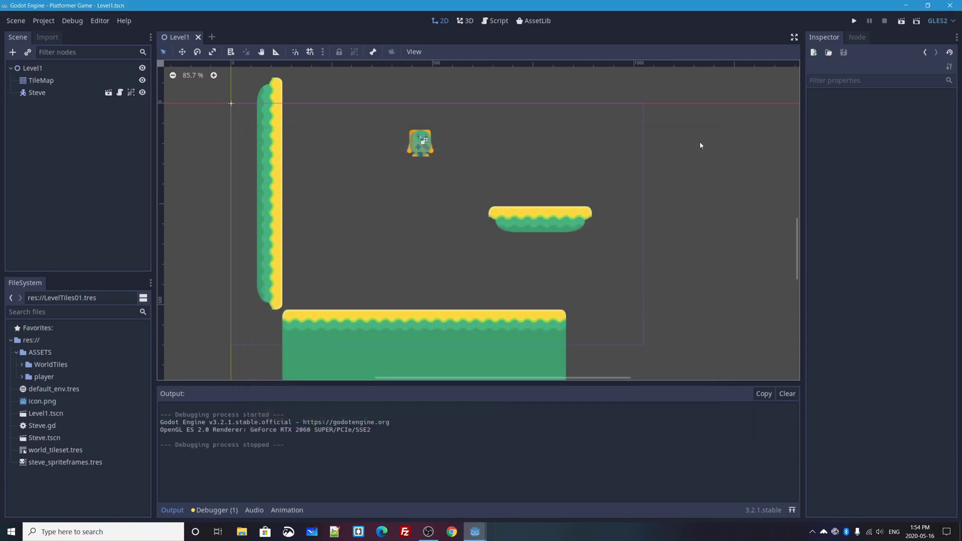
{"action": "left_click", "coordinate": [420, 143]}
{"action": "left_click", "coordinate": [34, 81]}
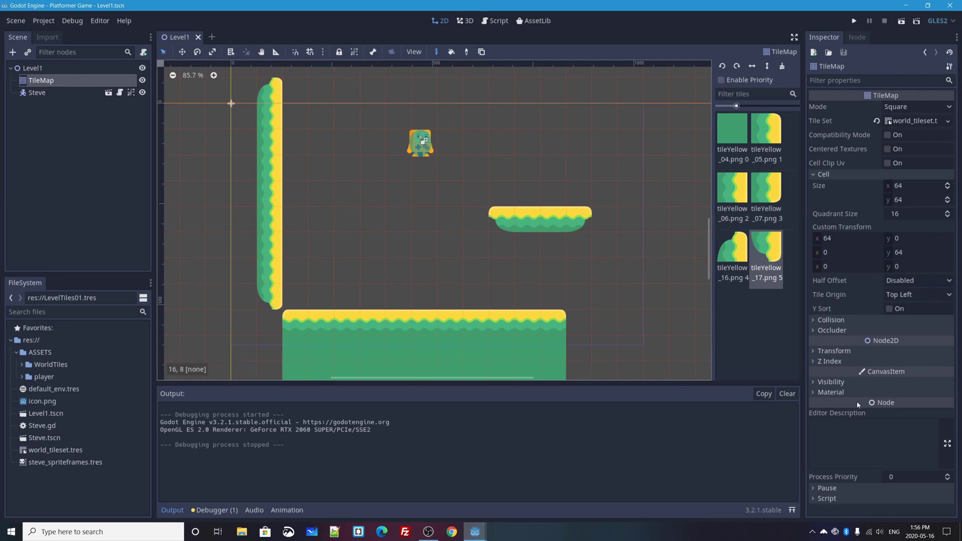
Set the TileMap's Transform scale to 0.5 on both x and y.
{"action": "left_click", "coordinate": [815, 353]}
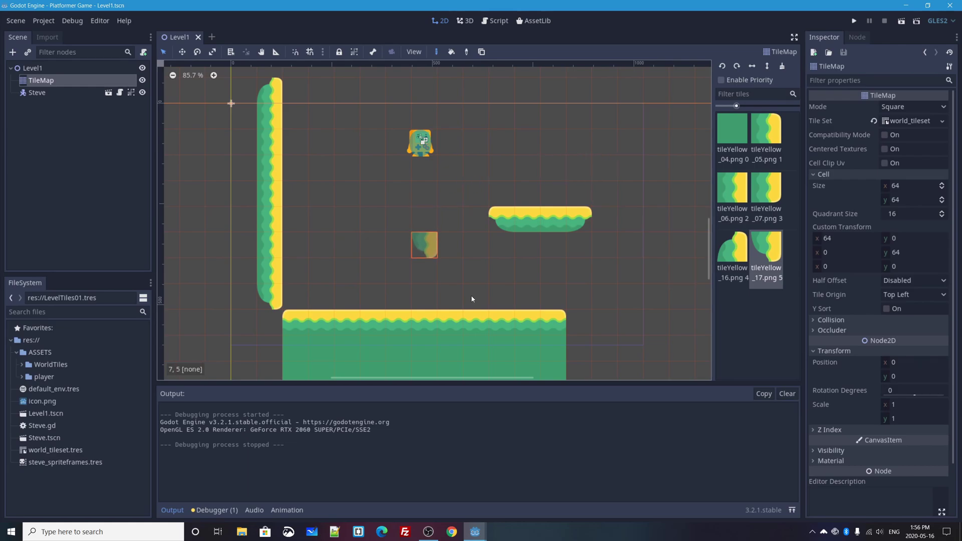
{"action": "left_click", "coordinate": [903, 405]}
{"action": "type", "text": "0.5"}
{"action": "key", "text": "Tab"}
{"action": "type", "text": "0.5"}
{"action": "key", "text": "Return"}
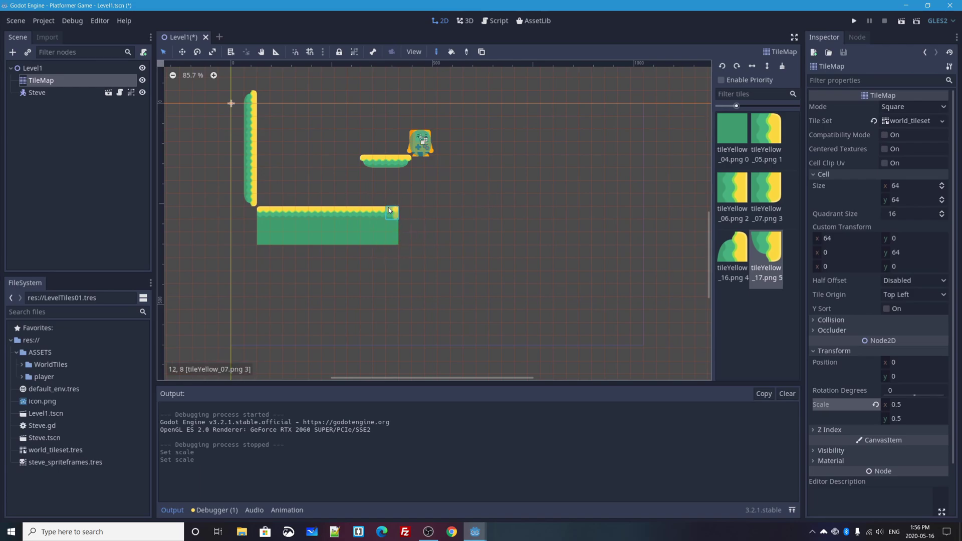
Move Steve up-left above the floating platform, then play-test landing on it and close the game.
{"action": "left_click", "coordinate": [37, 92]}
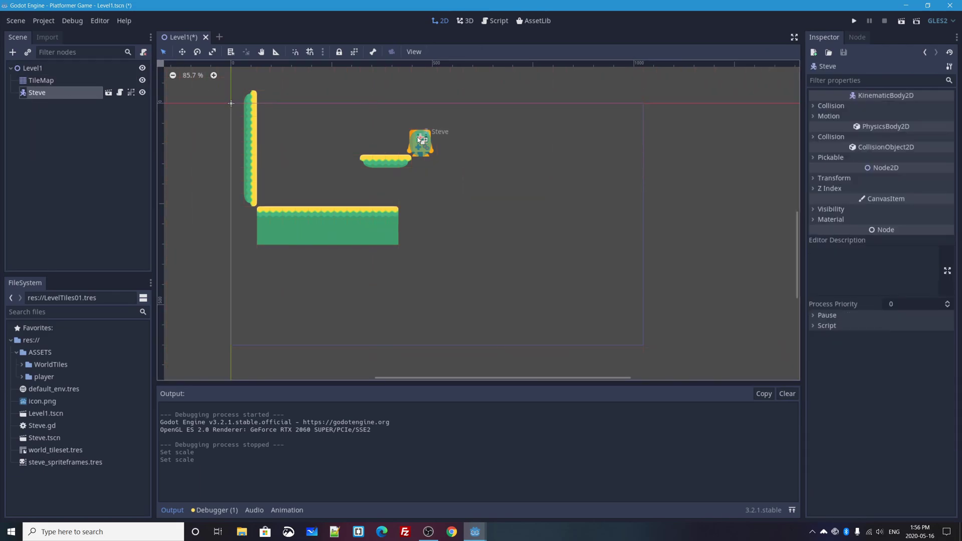
{"action": "left_click_drag", "start_coordinate": [416, 136], "coordinate": [365, 101]}
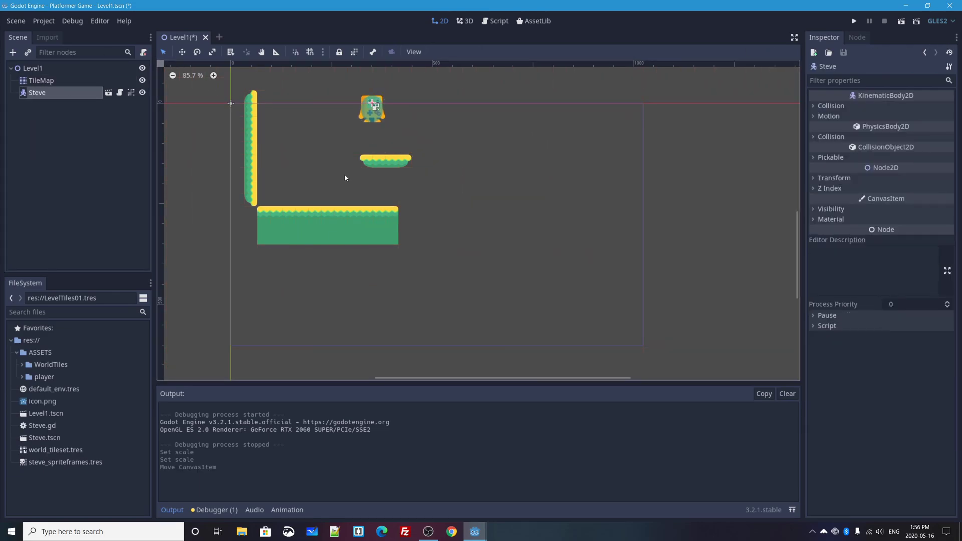
{"action": "left_click", "coordinate": [901, 21]}
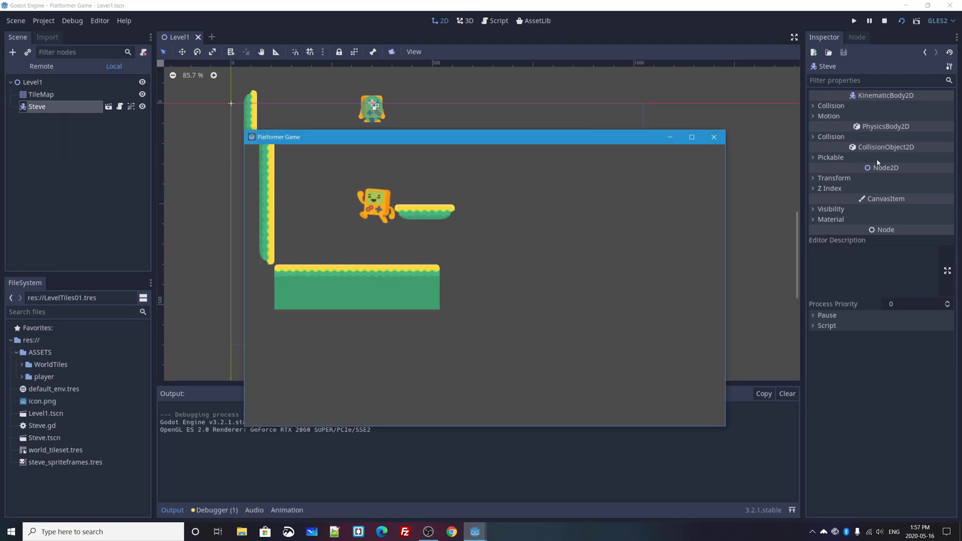
{"action": "key", "text": "Up"}
{"action": "key", "text": "Right"}
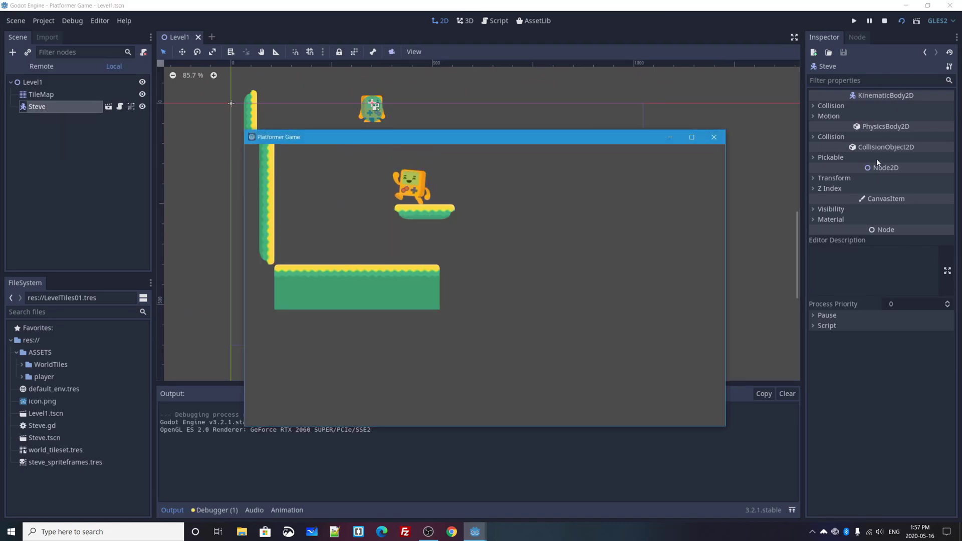
{"action": "key", "text": "Left"}
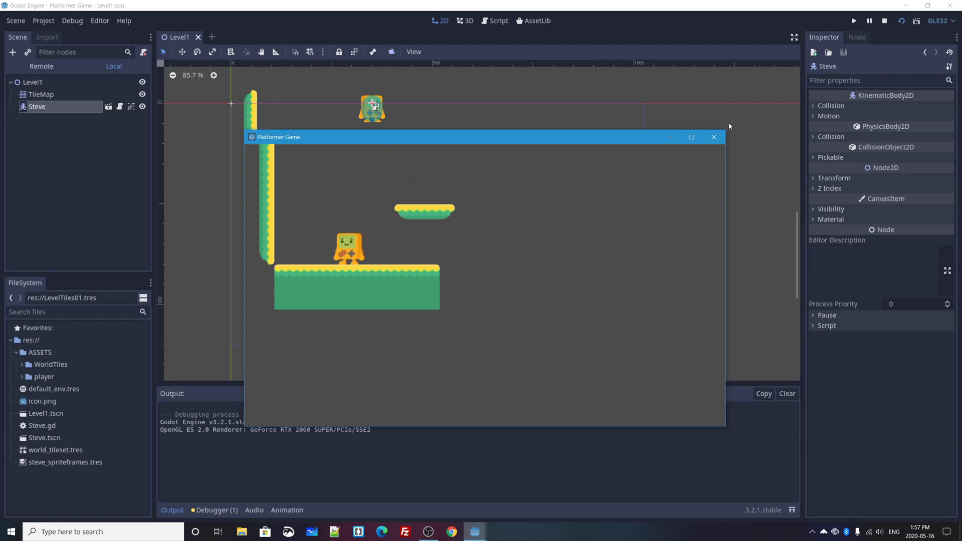
{"action": "left_click", "coordinate": [714, 137]}
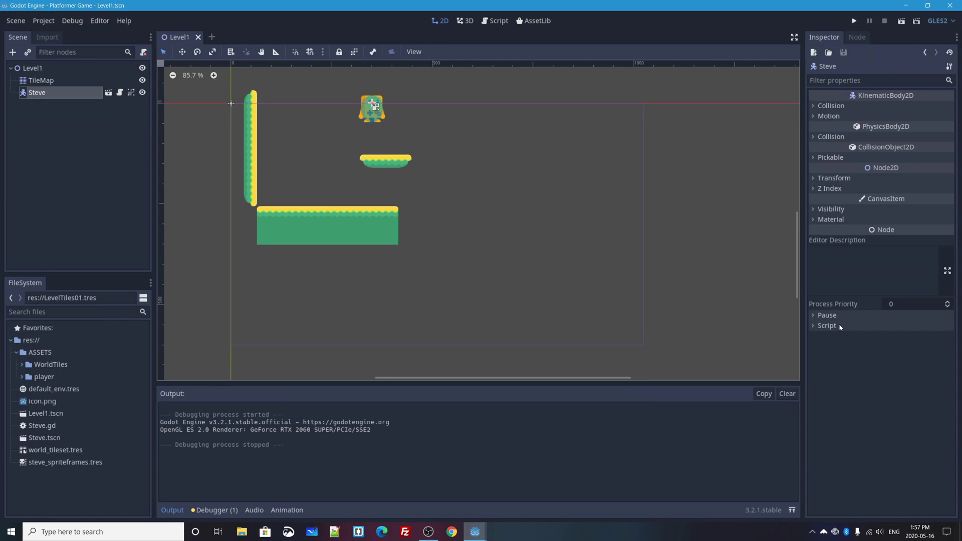
Reset the TileMap's Transform Scale to 1 × 1 in the Inspector.
{"action": "left_click", "coordinate": [40, 81]}
{"action": "left_click", "coordinate": [900, 404]}
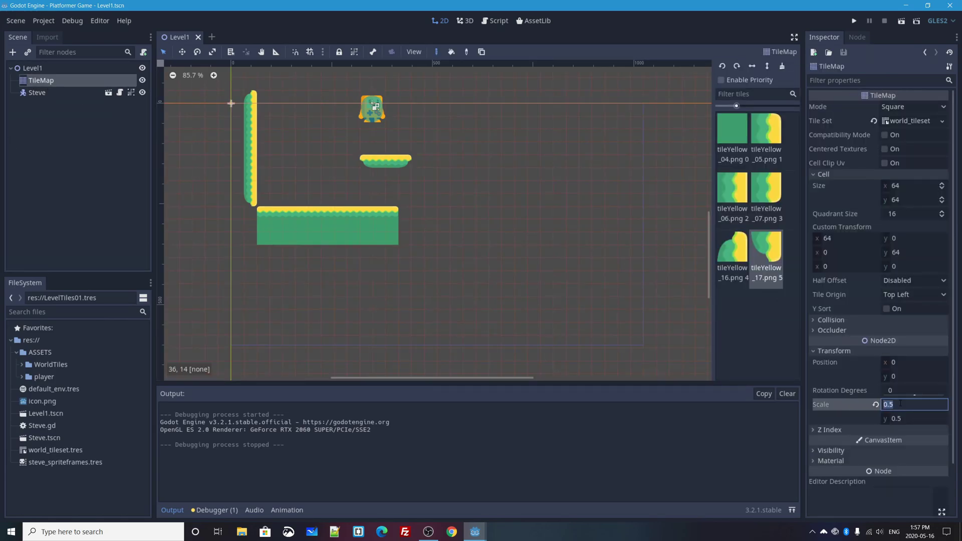
{"action": "type", "text": "1"}
{"action": "key", "text": "Tab"}
{"action": "type", "text": "1"}
{"action": "key", "text": "Return"}
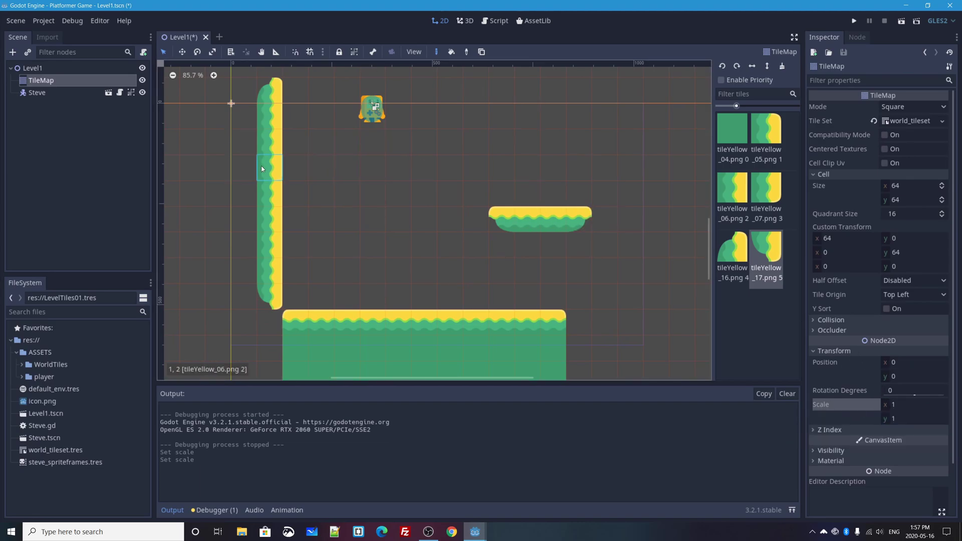
Try a TileMap Position x of -32, then undo it back to 0.
{"action": "left_click", "coordinate": [893, 362]}
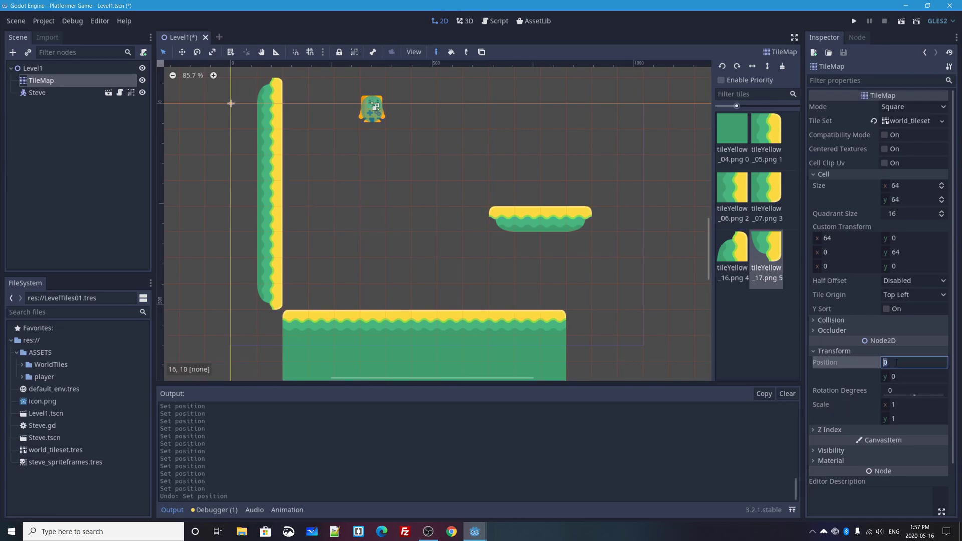
{"action": "type", "text": "-32"}
{"action": "key", "text": "Return"}
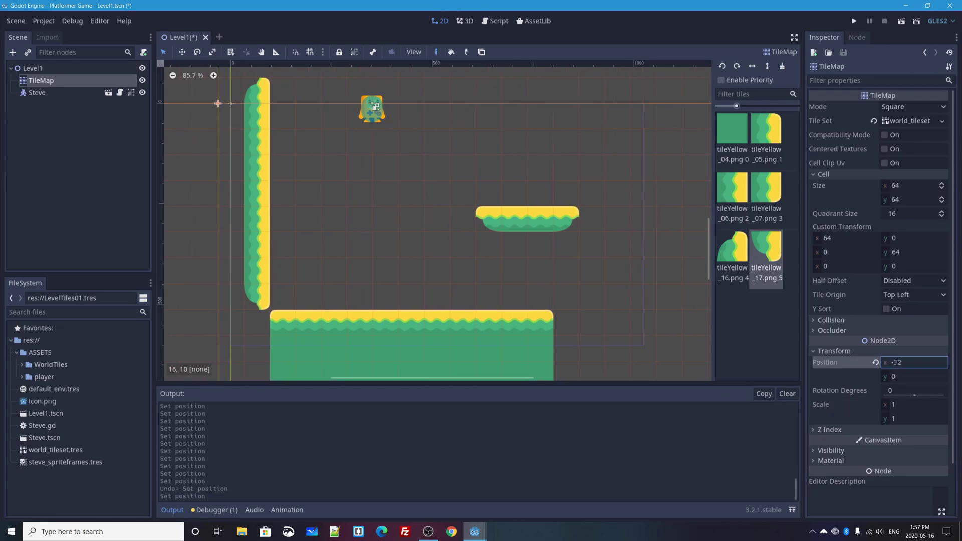
{"action": "key", "text": "ctrl+z"}
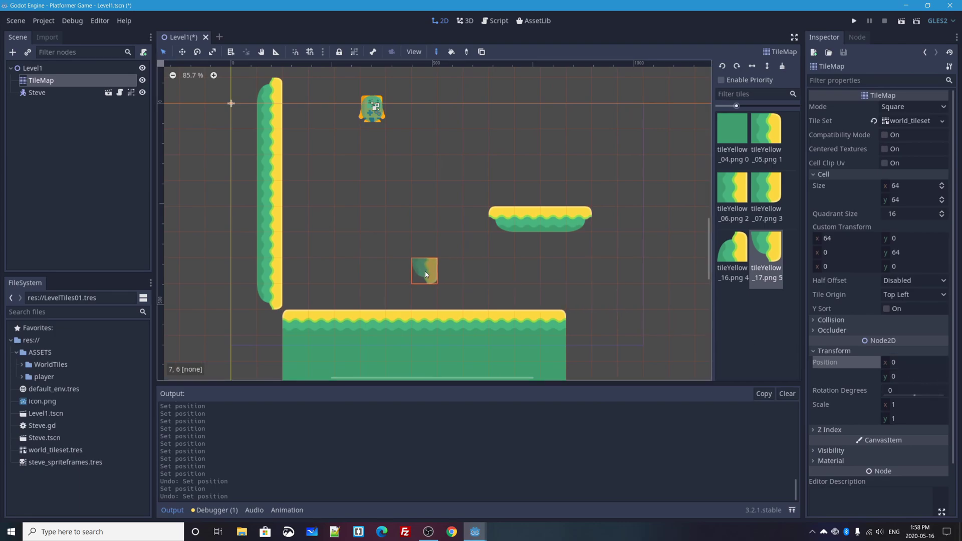
{"action": "scroll", "coordinate": [382, 240], "scroll_direction": "down", "scroll_amount": 6}
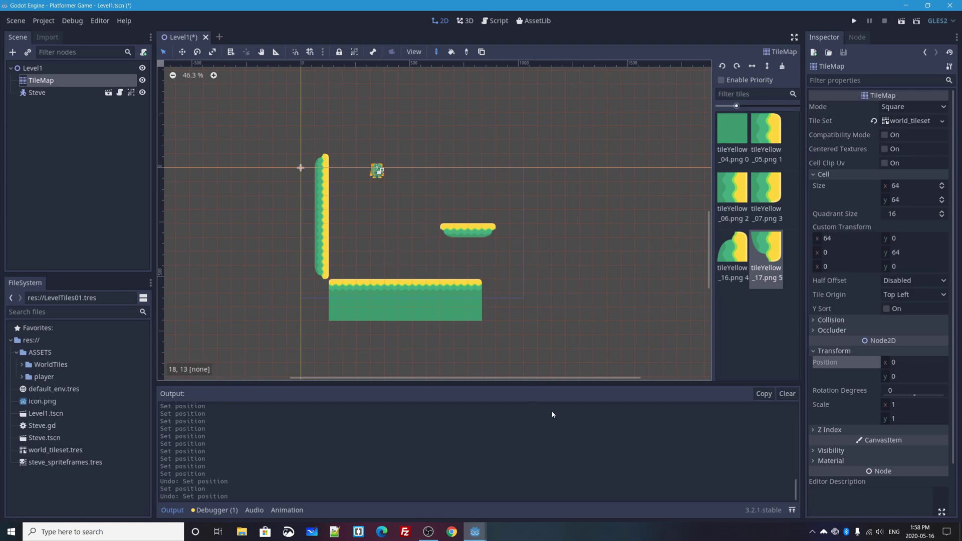
{"action": "scroll", "coordinate": [534, 355], "scroll_direction": "up", "scroll_amount": 2}
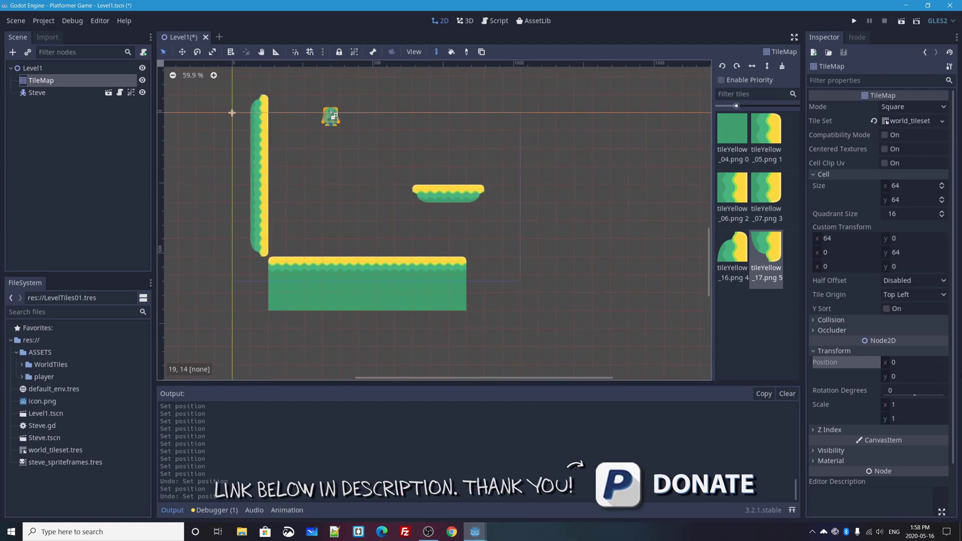